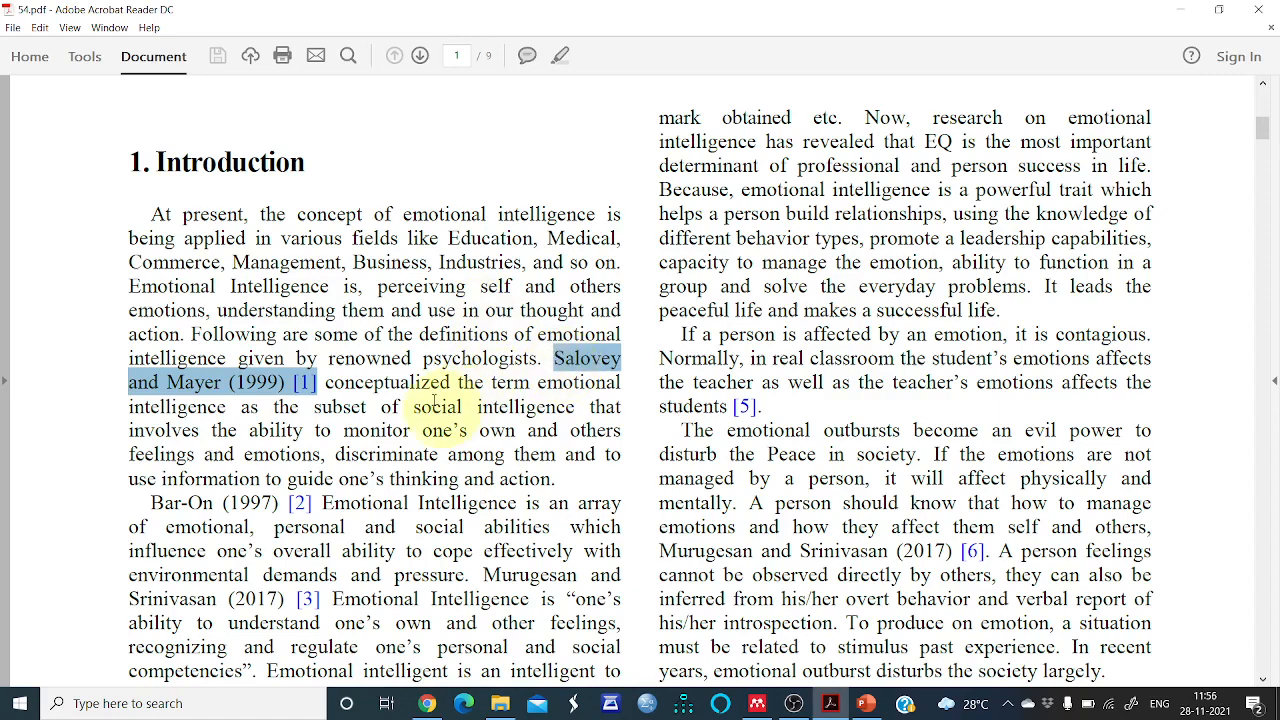
# Select the citation 'Salovey and Mayer (1999) [1]' in the Introduction and follow the [1] link to the reference list
pyautogui.click(551, 356)
pyautogui.click(561, 359)
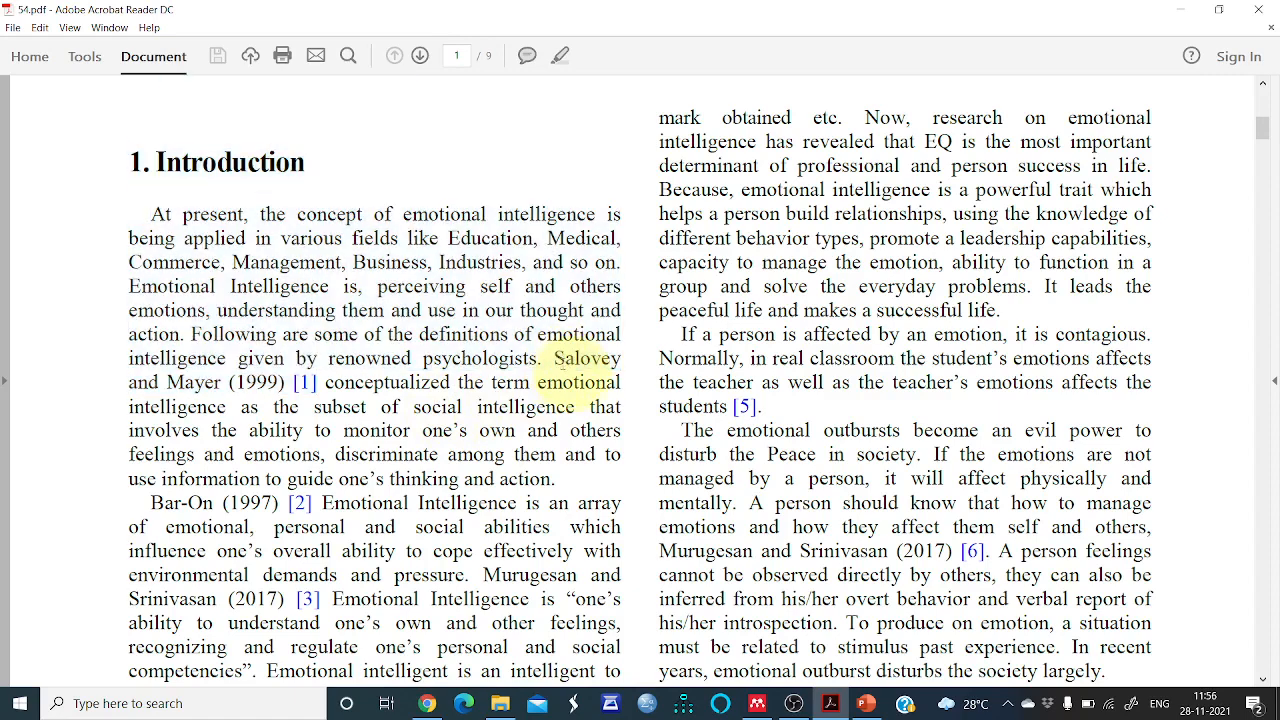
pyautogui.moveTo(575, 362); pyautogui.dragTo(326, 385)
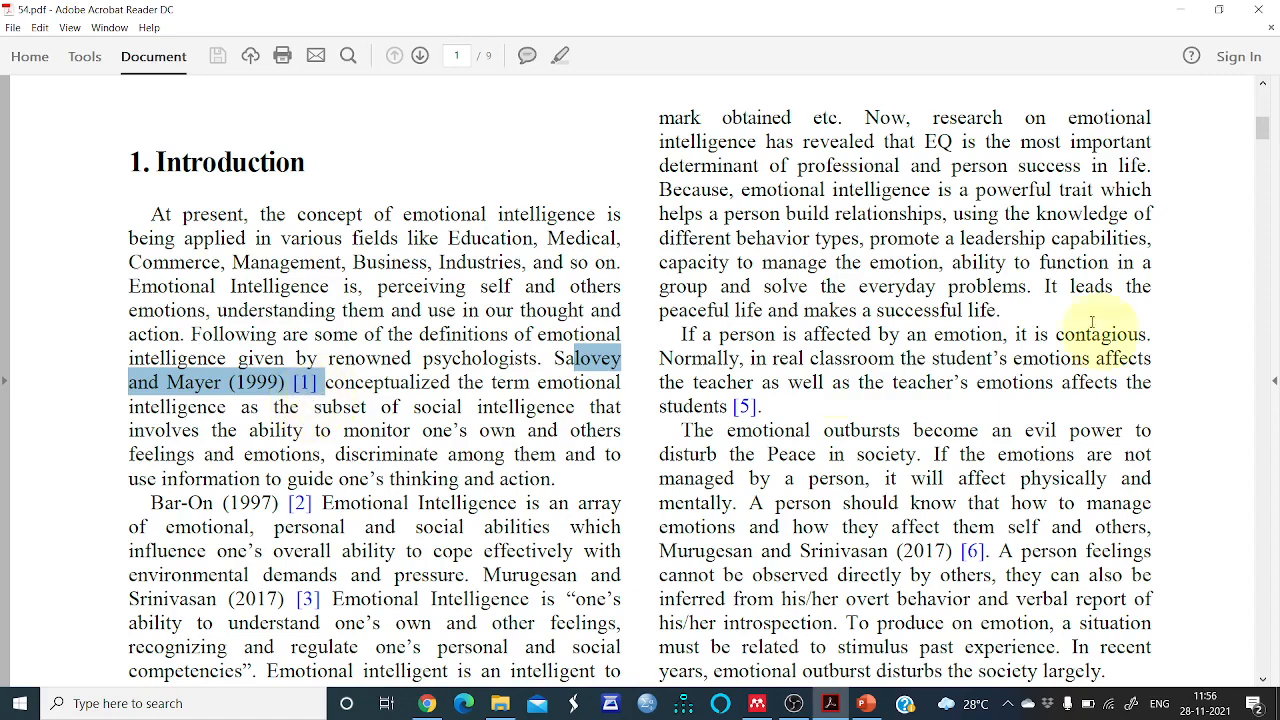
pyautogui.click(305, 382)
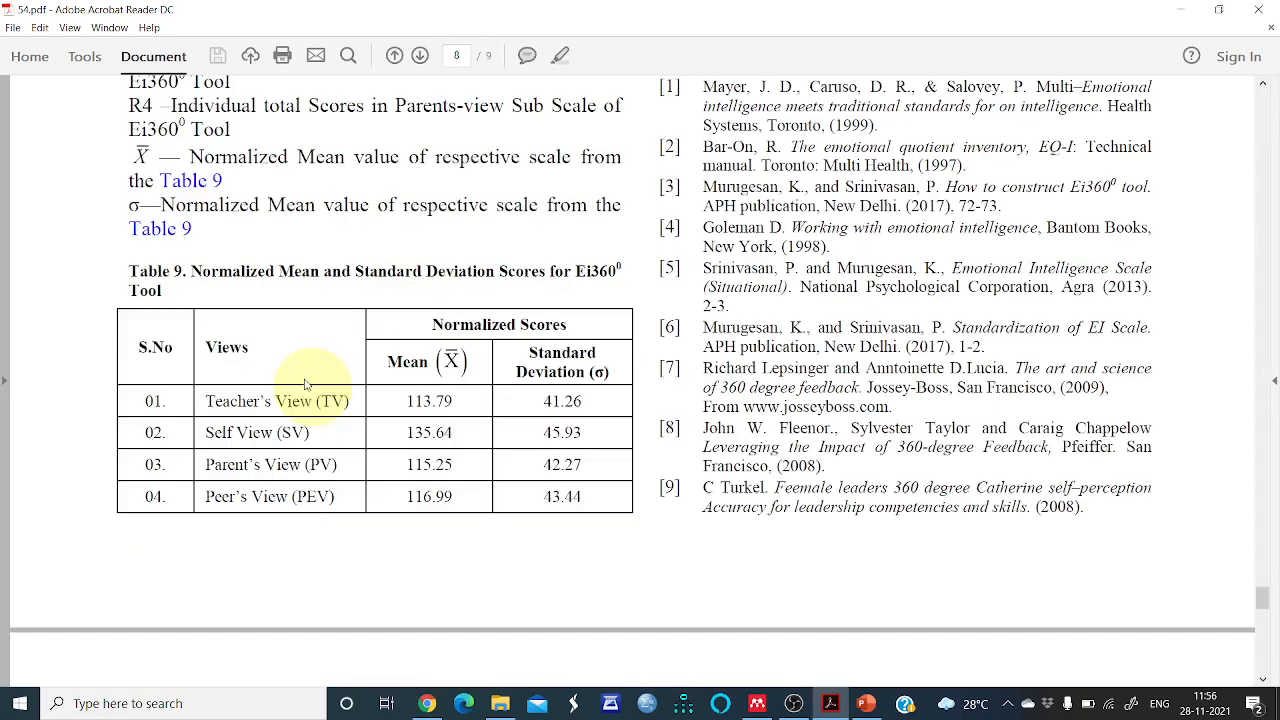
# Examine the References section, select the first reference entry, and return to the start of the paper
pyautogui.scroll(2, 532, 318)
pyautogui.scroll(1, 532, 318)
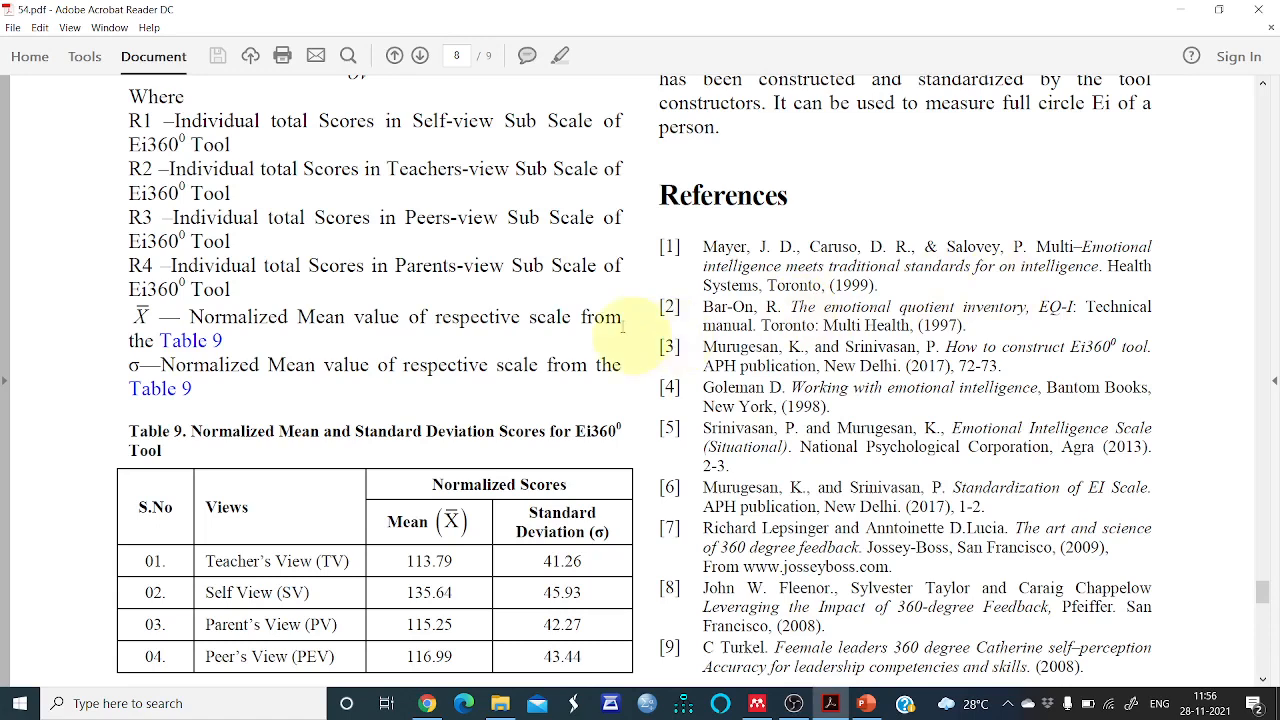
pyautogui.scroll(3, 622, 325)
pyautogui.scroll(-2, 680, 300)
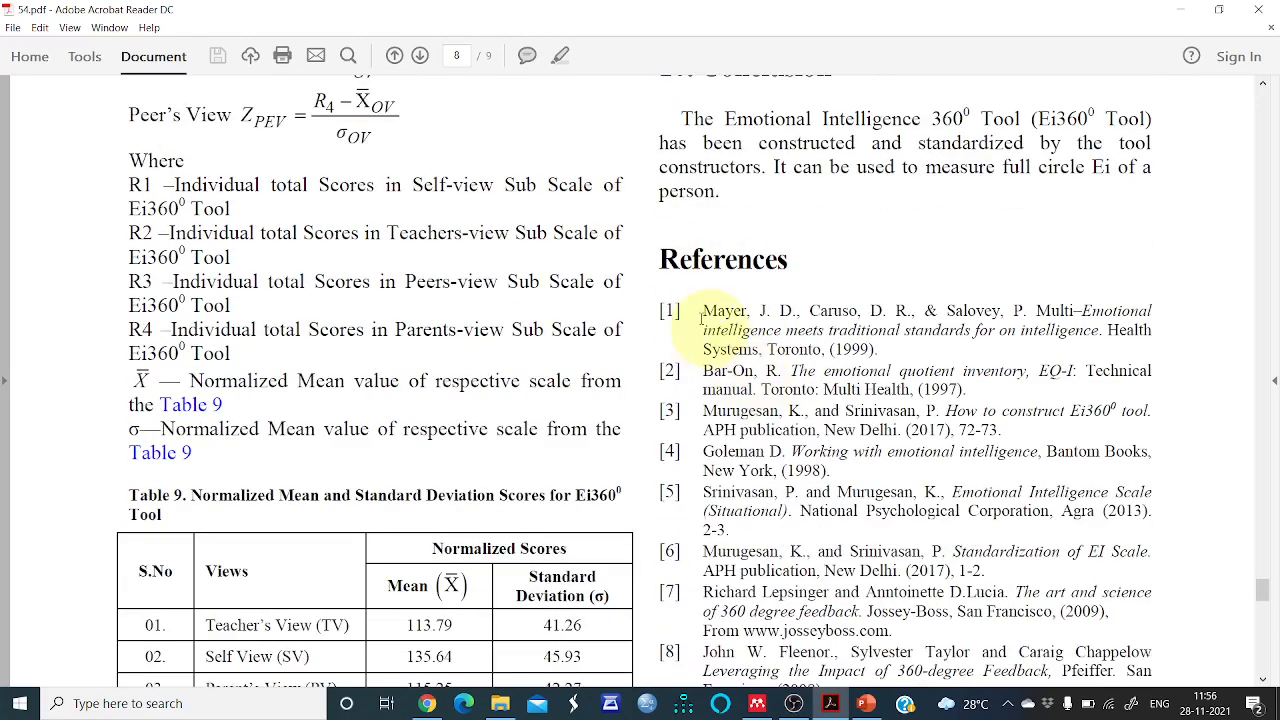
pyautogui.moveTo(698, 310); pyautogui.dragTo(905, 333)
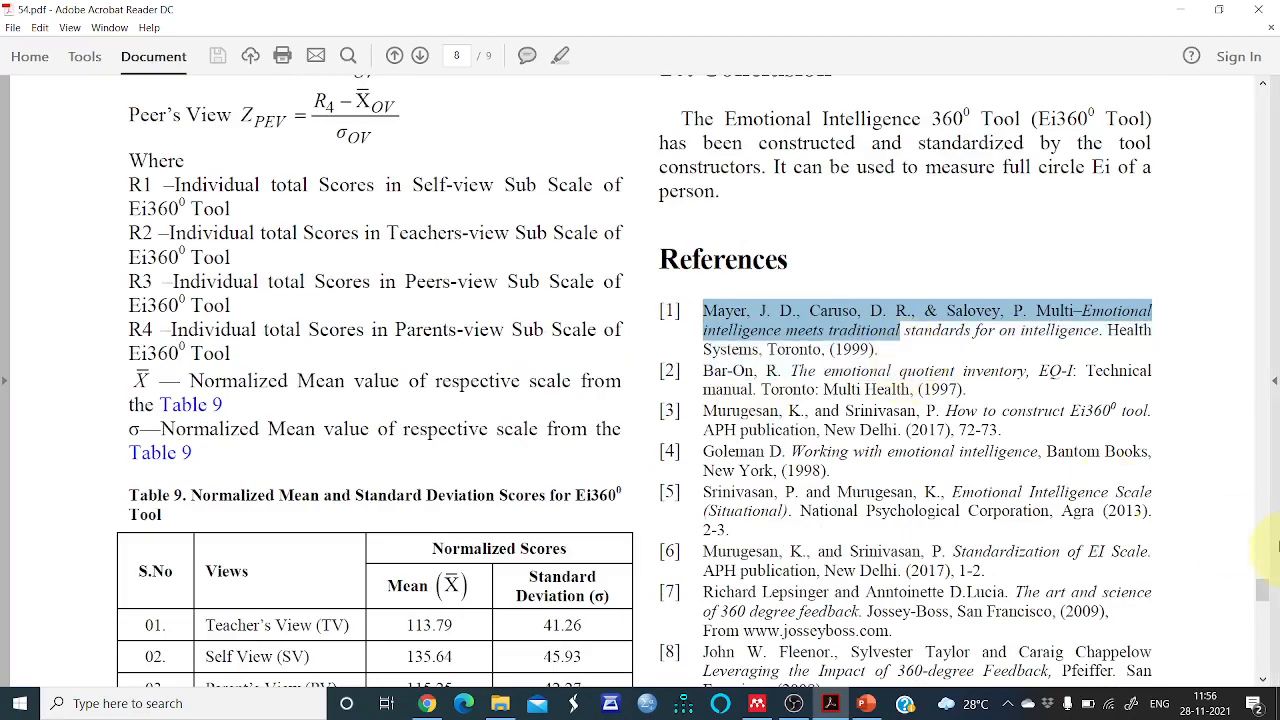
pyautogui.moveTo(1263, 590); pyautogui.dragTo(1200, 100)
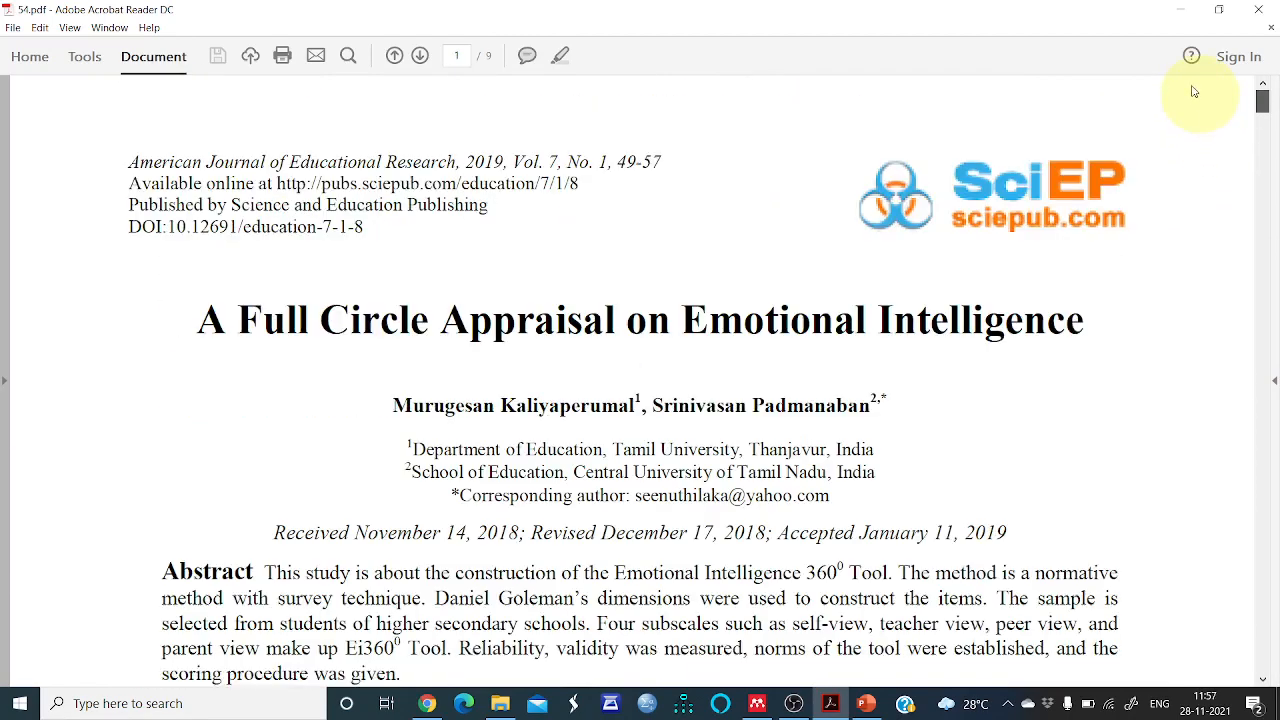
pyautogui.scroll(-10, 603, 408)
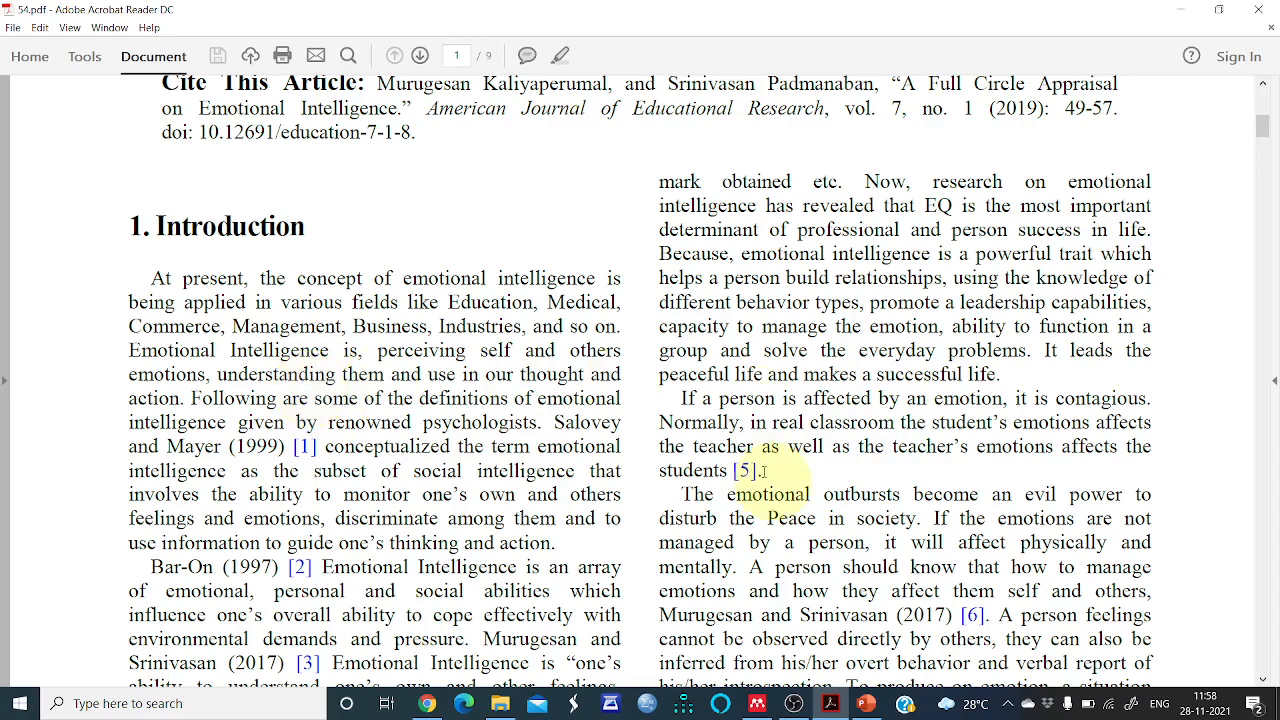
# Open Chrome and search Google for 'mendeley desktop download for windows 10'
pyautogui.click(427, 703)
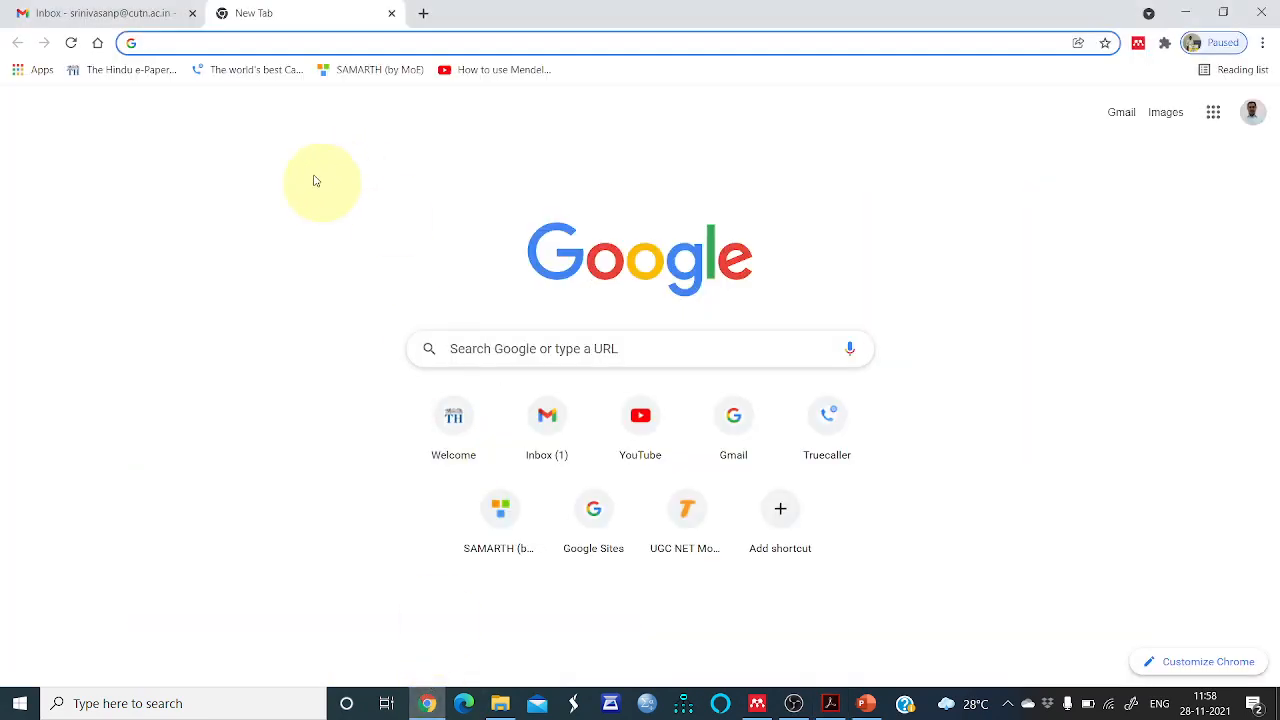
pyautogui.write('wne')
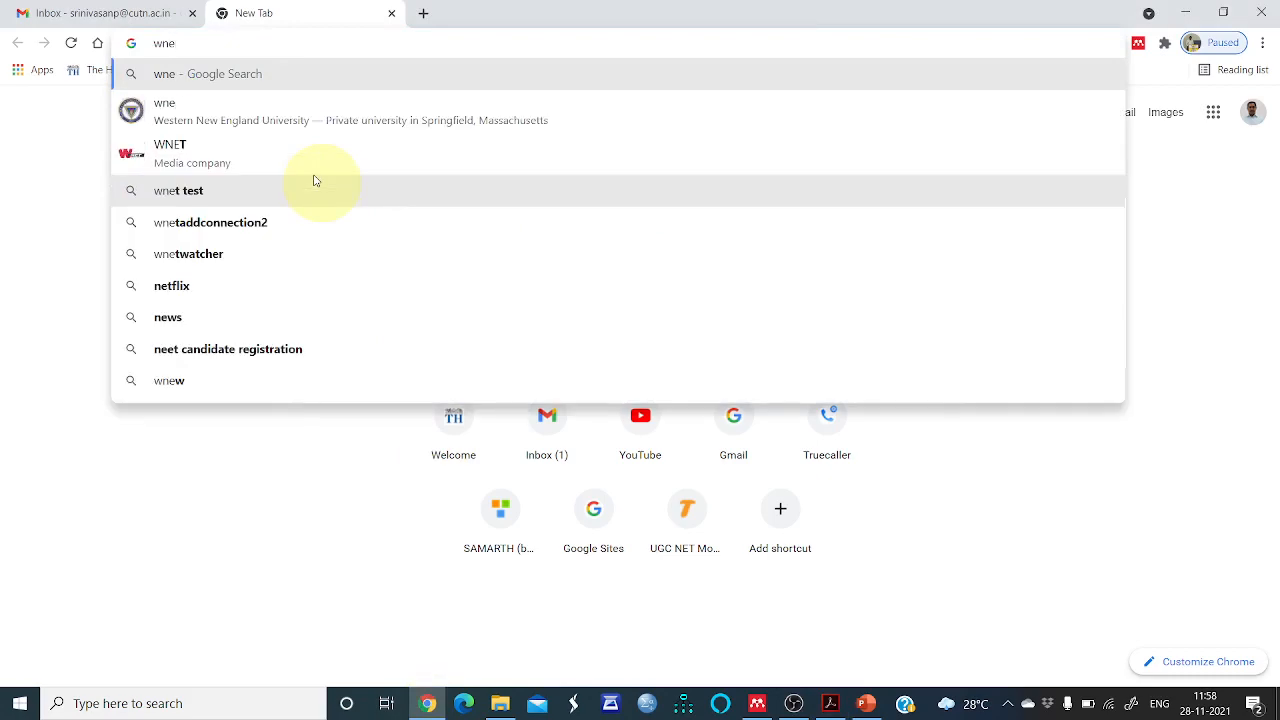
pyautogui.press('BackSpace')
pyautogui.press('BackSpace')
pyautogui.press('BackSpace')
pyautogui.write('men')
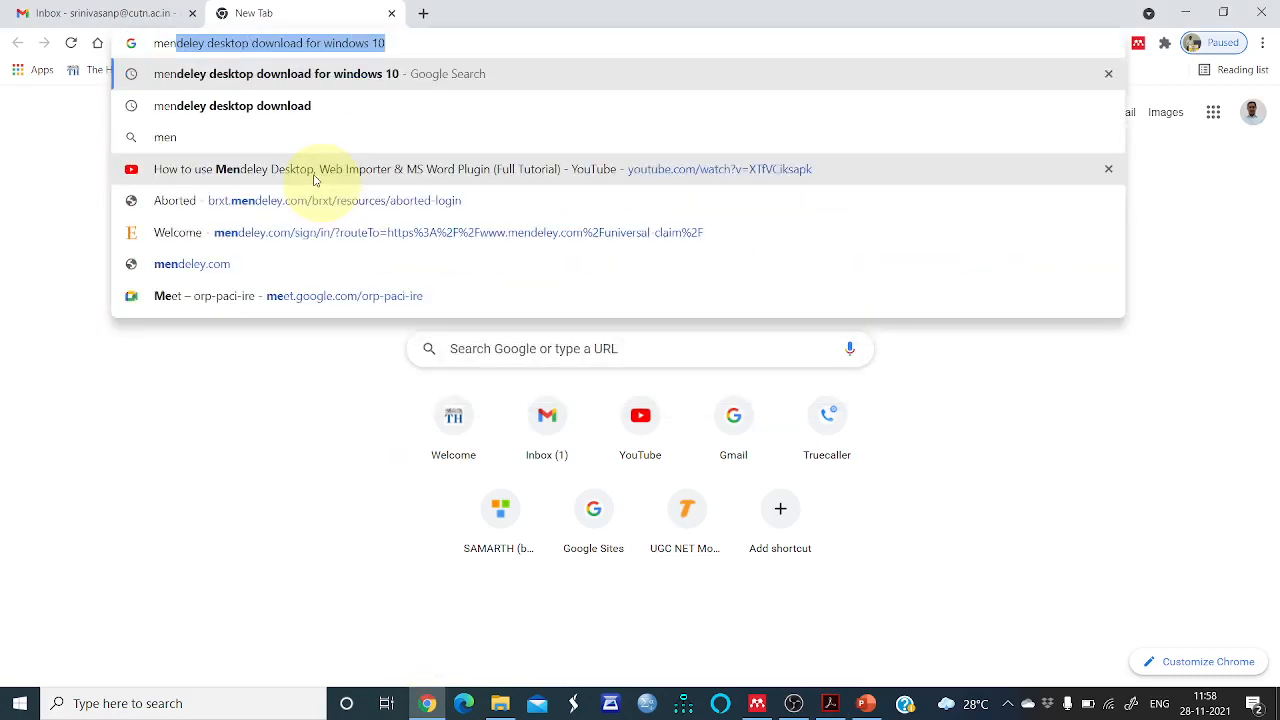
pyautogui.press('Return')
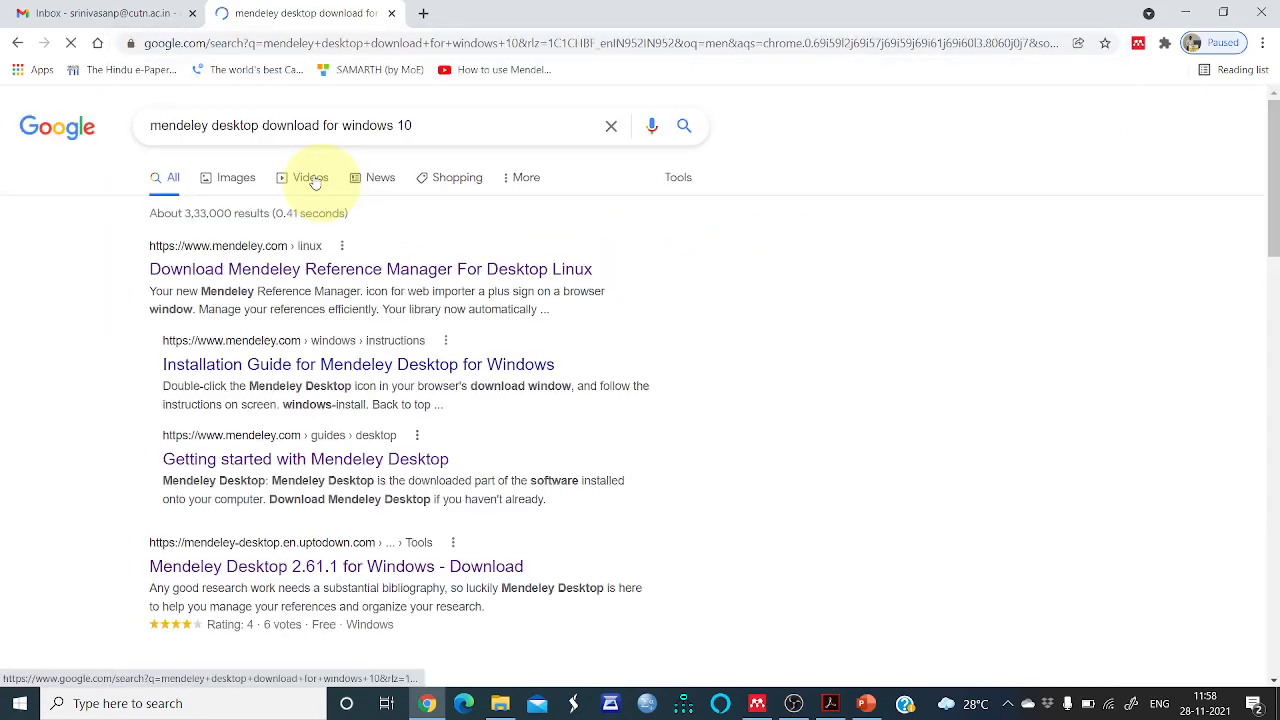
# Open the Uptodown Mendeley Desktop 2.61.1 download page and browse it
pyautogui.click(305, 567)
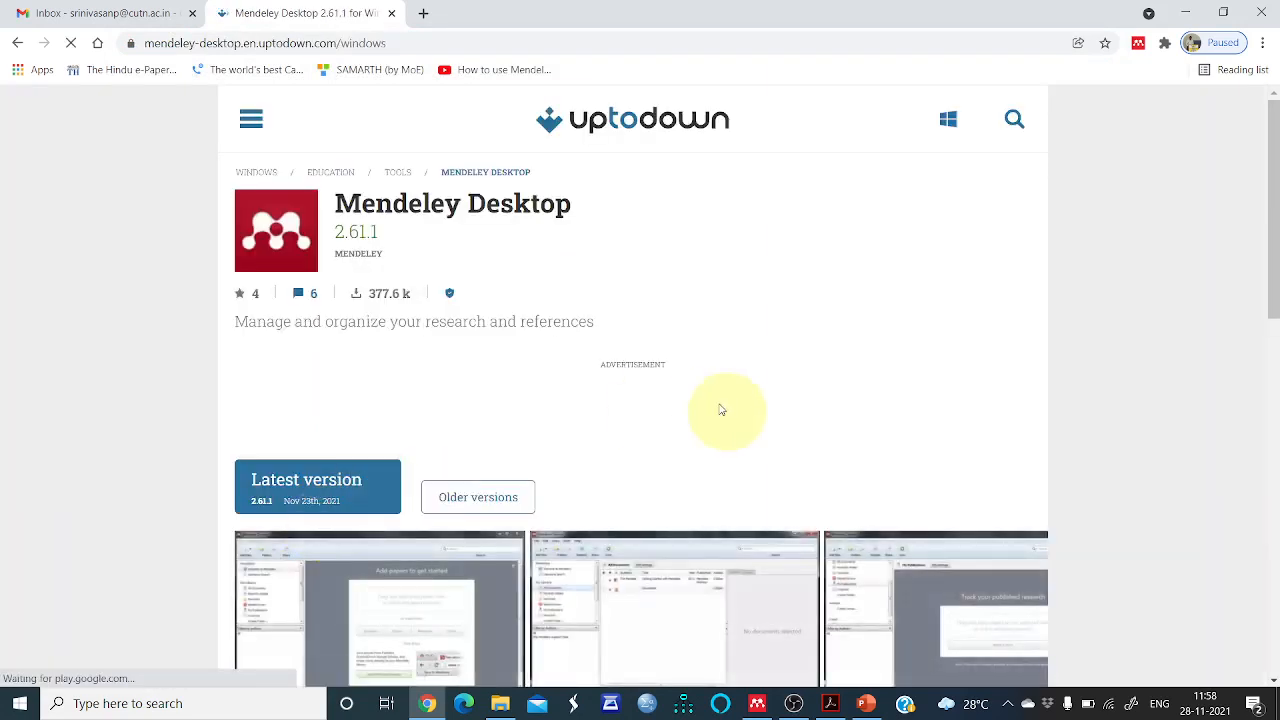
pyautogui.scroll(-2, 780, 400)
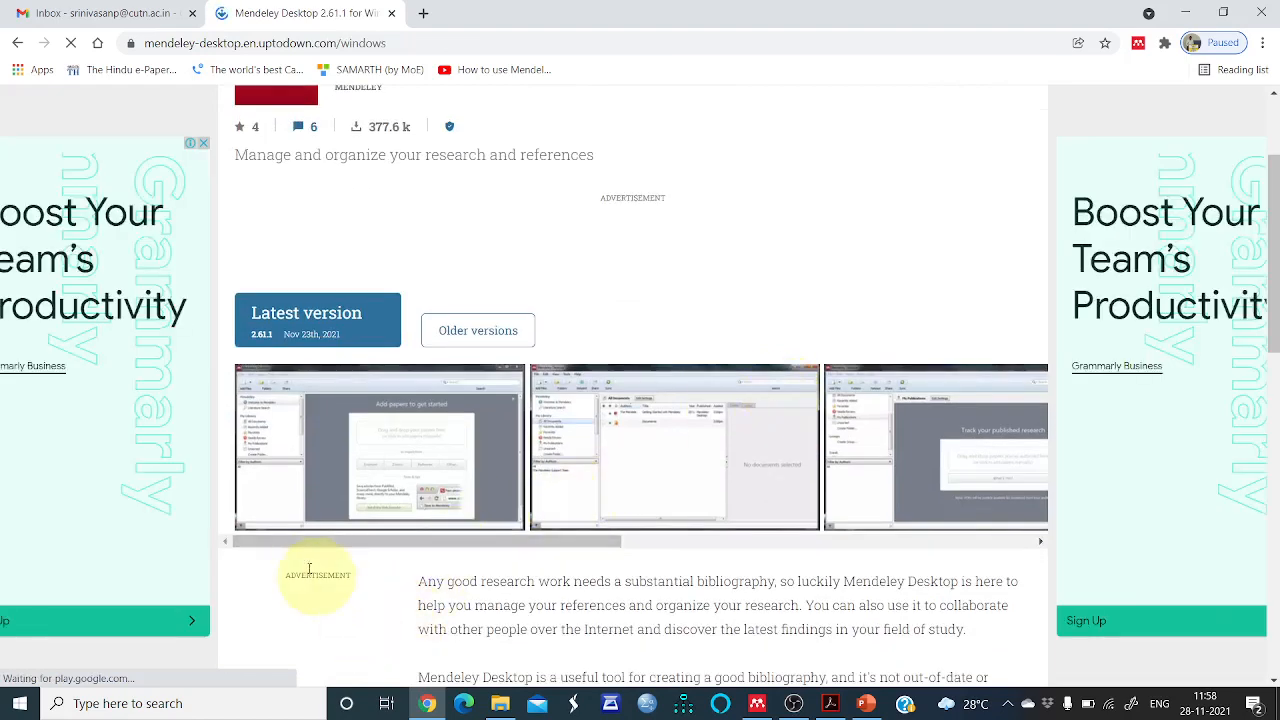
pyautogui.scroll(2, 314, 567)
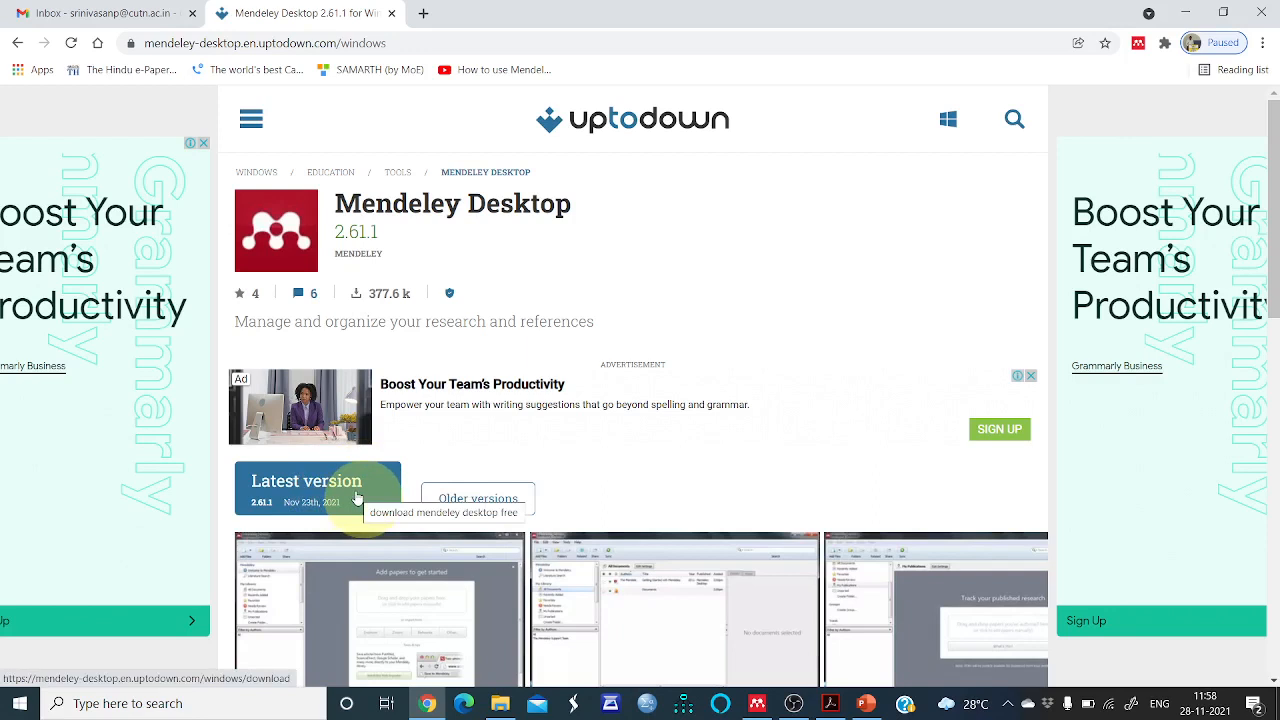
# Close the Uptodown tab and switch to Mendeley Reference Manager
pyautogui.click(422, 14)
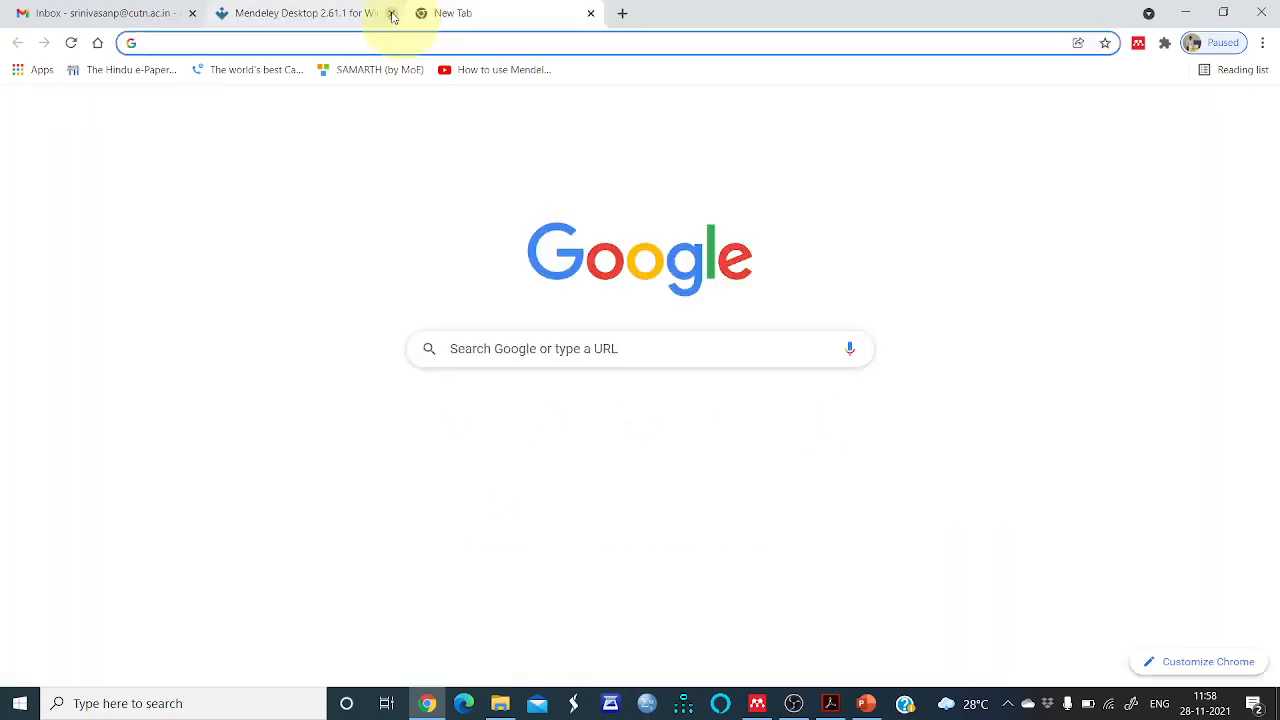
pyautogui.click(391, 13)
pyautogui.click(757, 702)
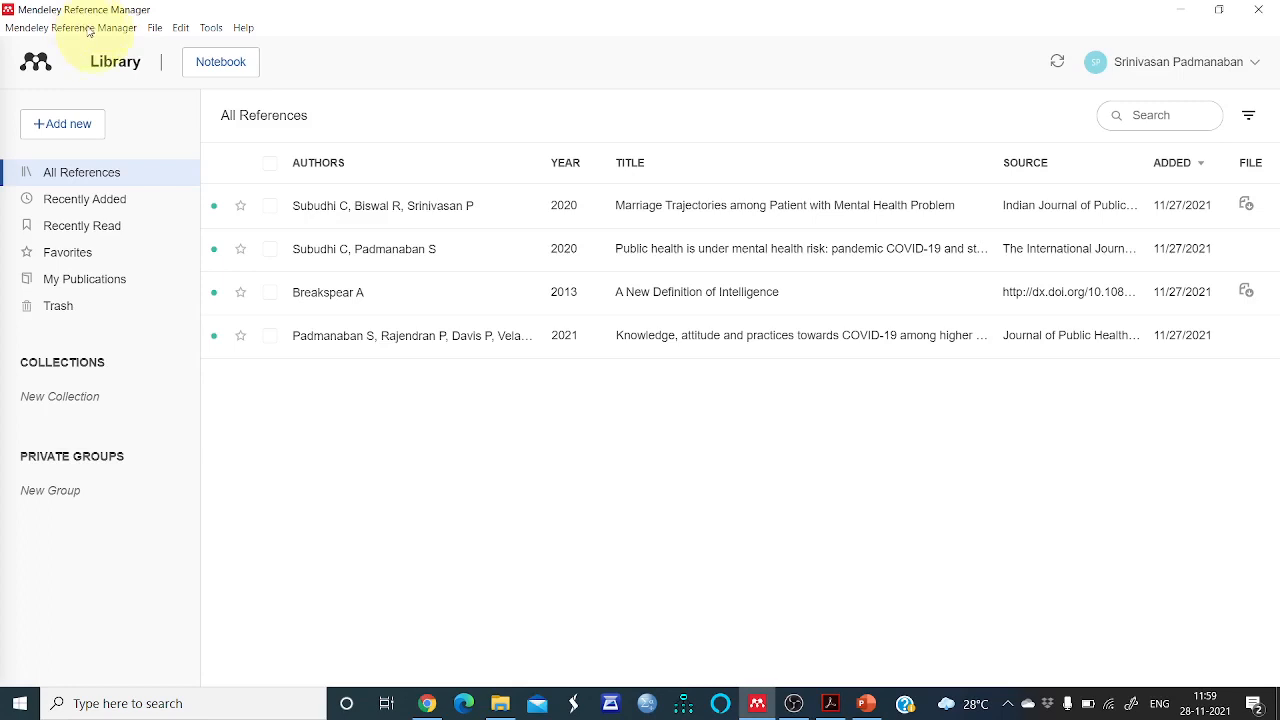
# Check the Export All formats, then select all four references in the library
pyautogui.click(156, 34)
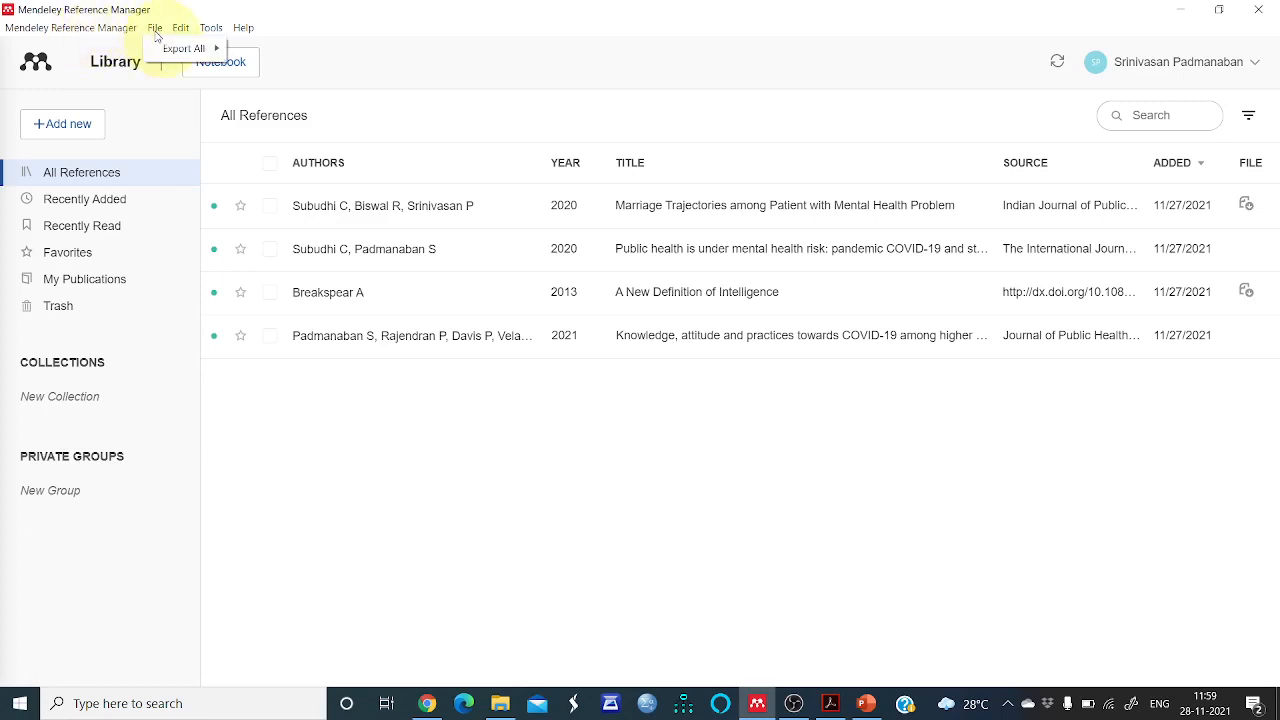
pyautogui.moveTo(167, 56)
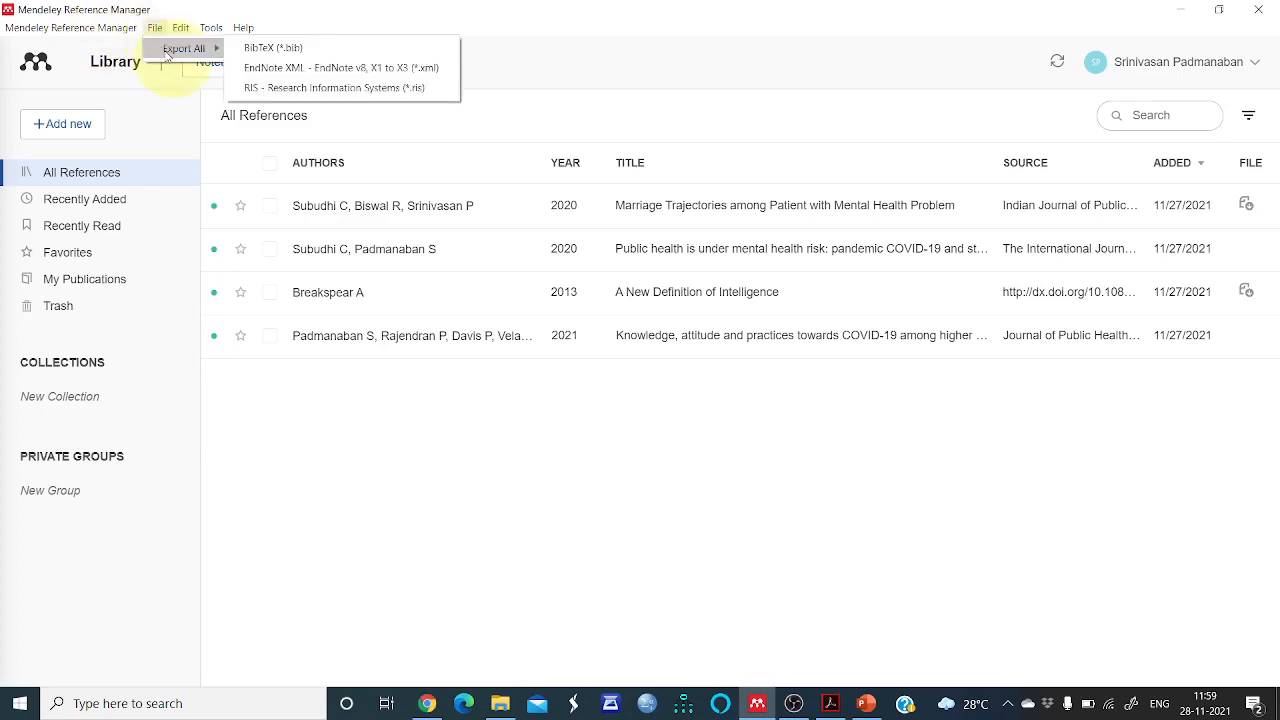
pyautogui.click(275, 208)
pyautogui.click(270, 208)
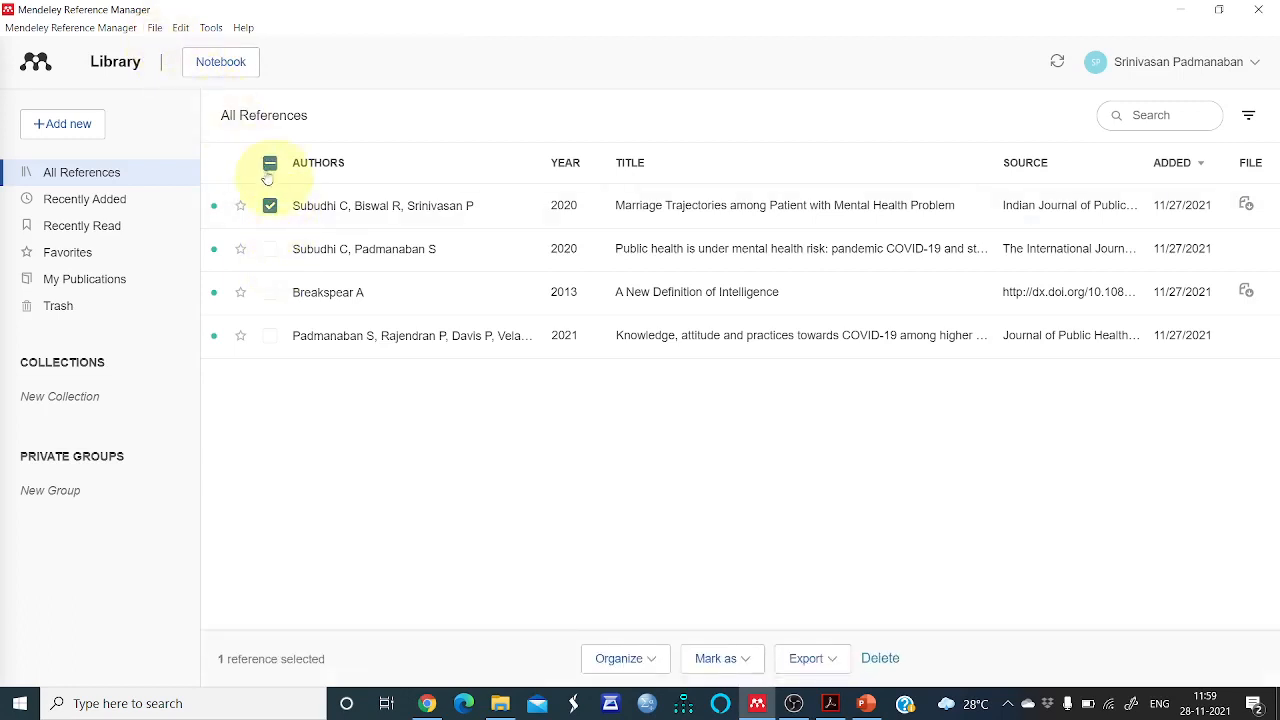
pyautogui.click(277, 256)
pyautogui.click(271, 250)
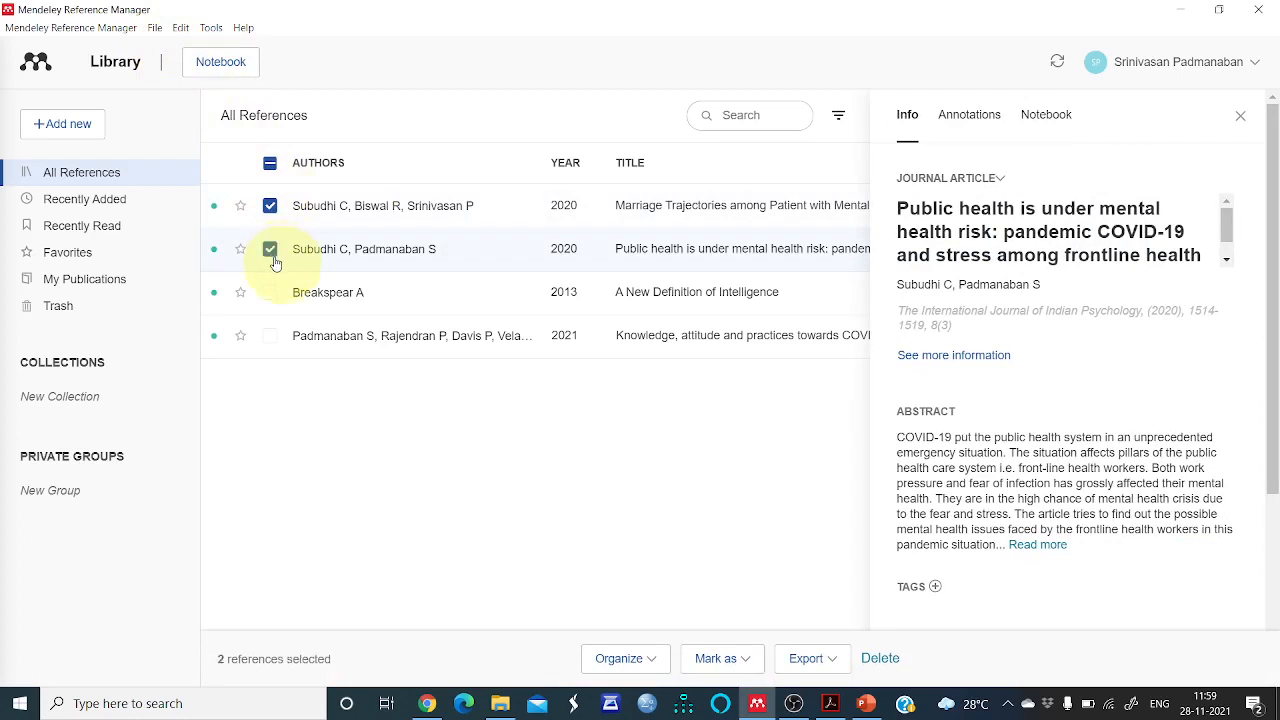
pyautogui.click(270, 292)
pyautogui.click(290, 335)
pyautogui.click(1241, 119)
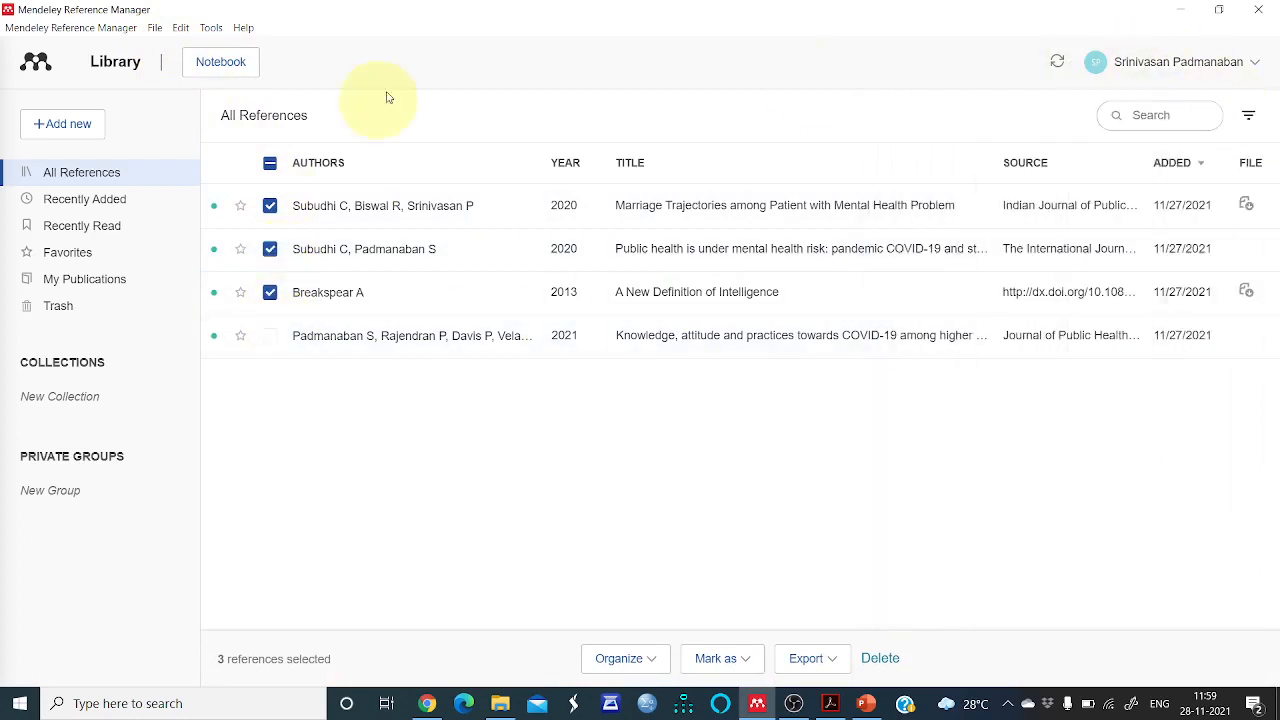
pyautogui.click(271, 338)
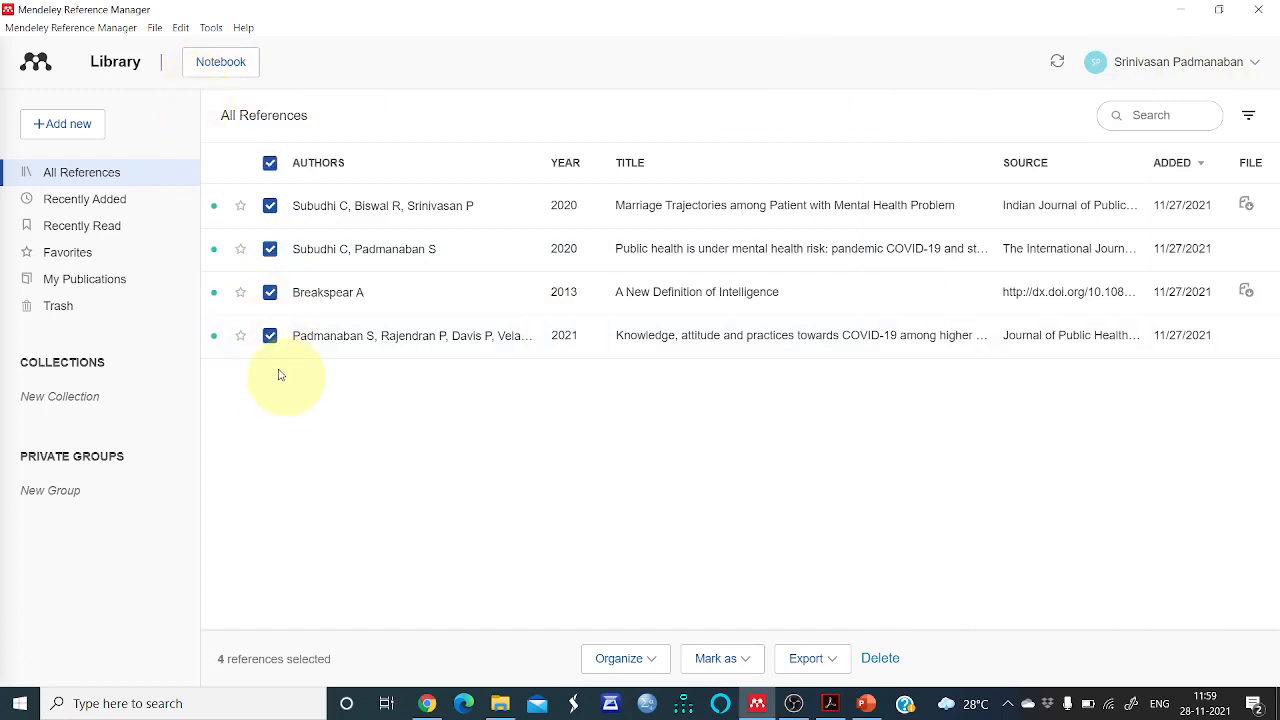
# Browse Mendeley's export, edit and help menu options
pyautogui.click(155, 28)
pyautogui.moveTo(163, 62)
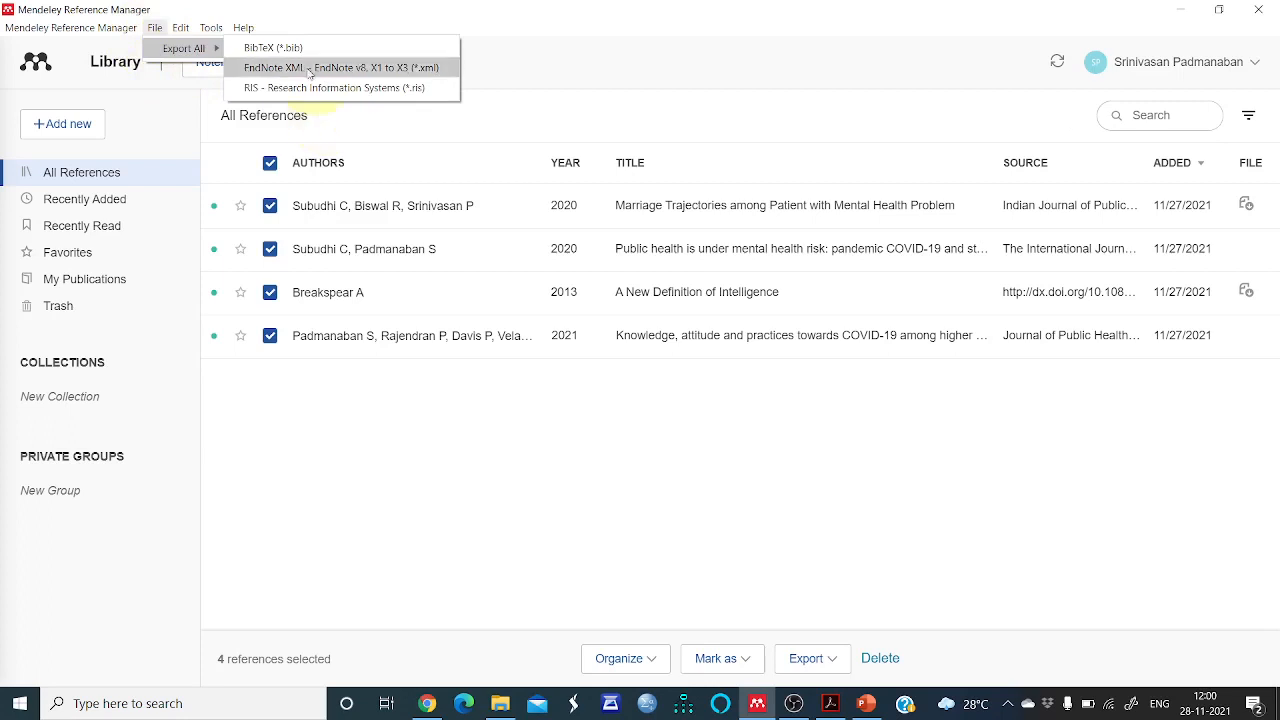
pyautogui.click(394, 451)
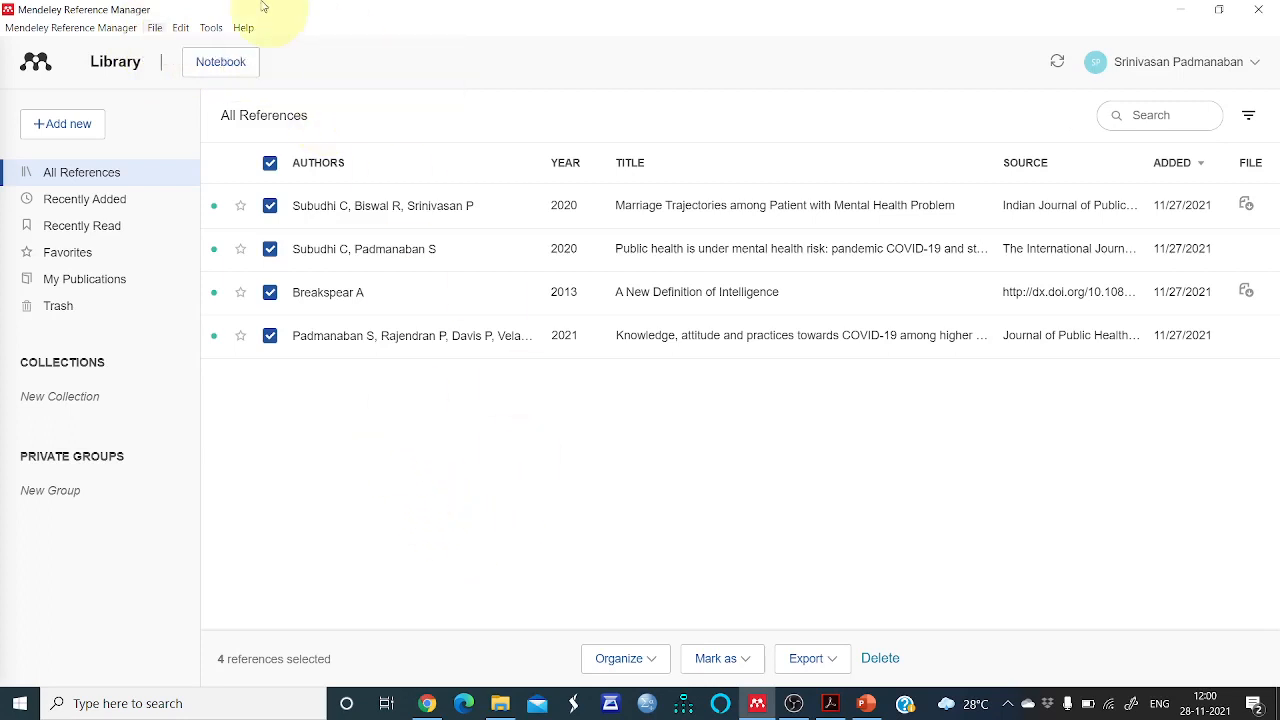
pyautogui.click(180, 28)
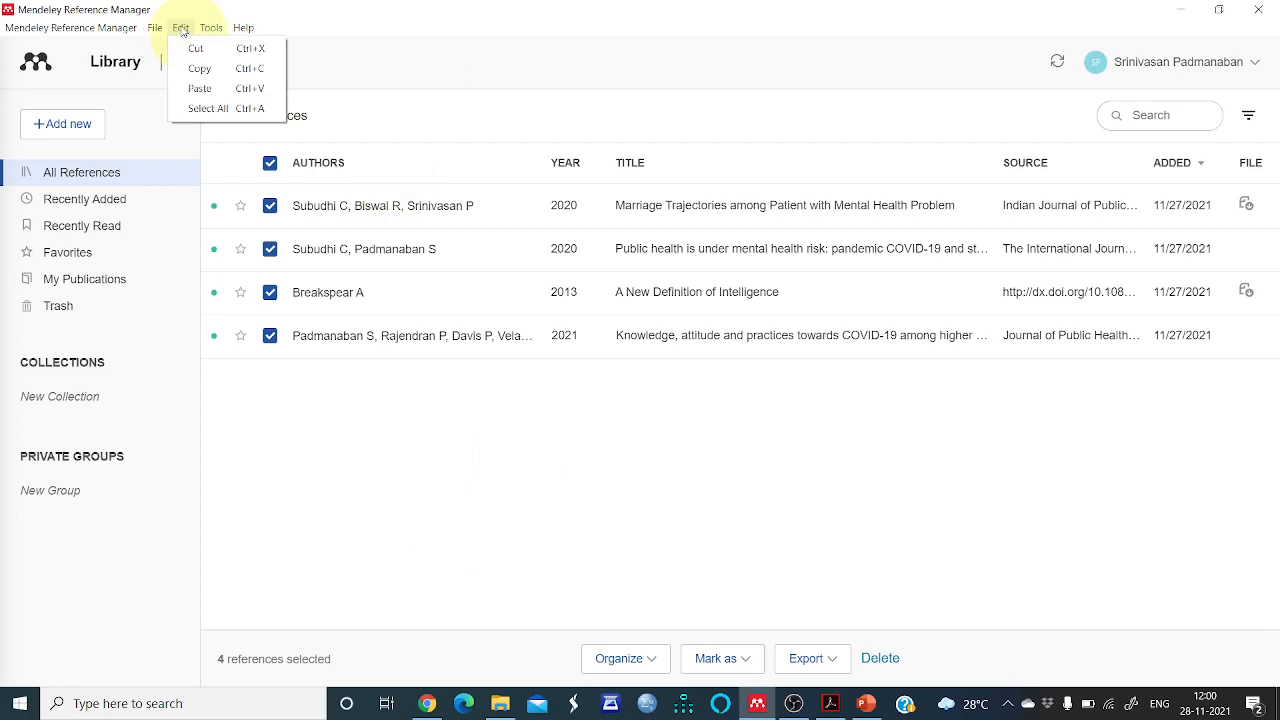
pyautogui.moveTo(207, 29)
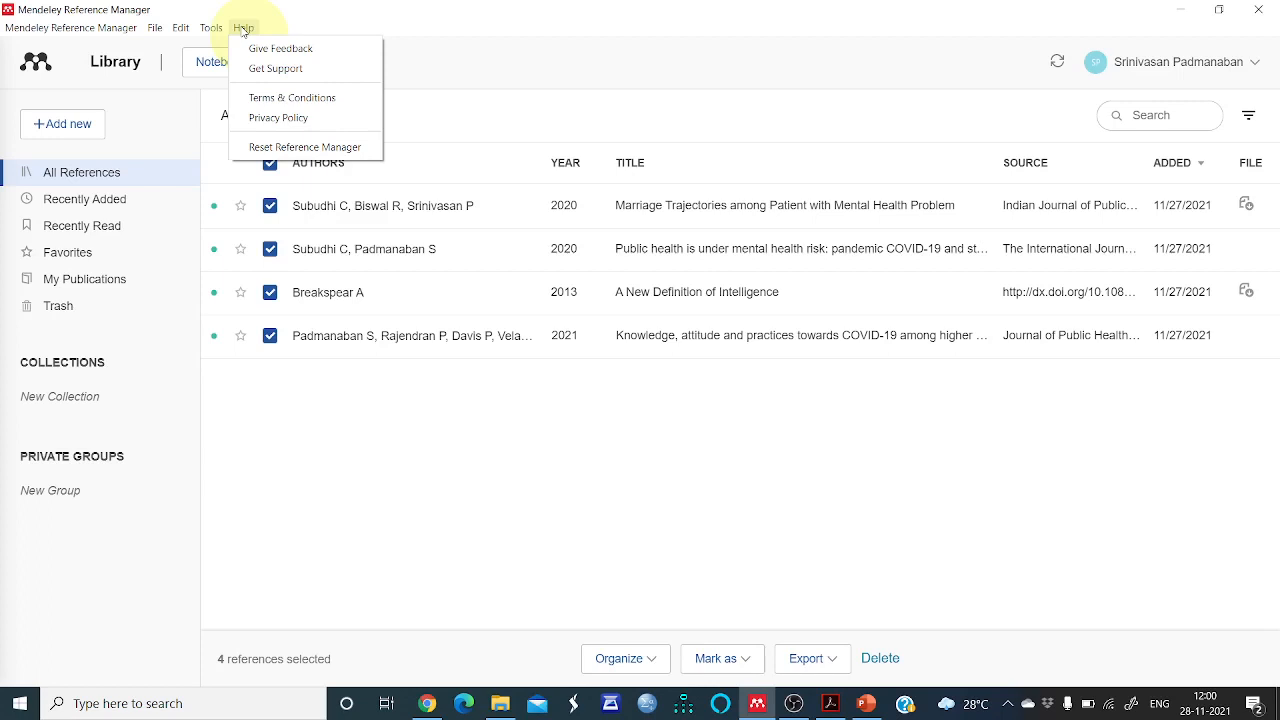
# Check the step list in PowerPoint, then choose Install Mendeley Web Importer from Mendeley
pyautogui.click(866, 703)
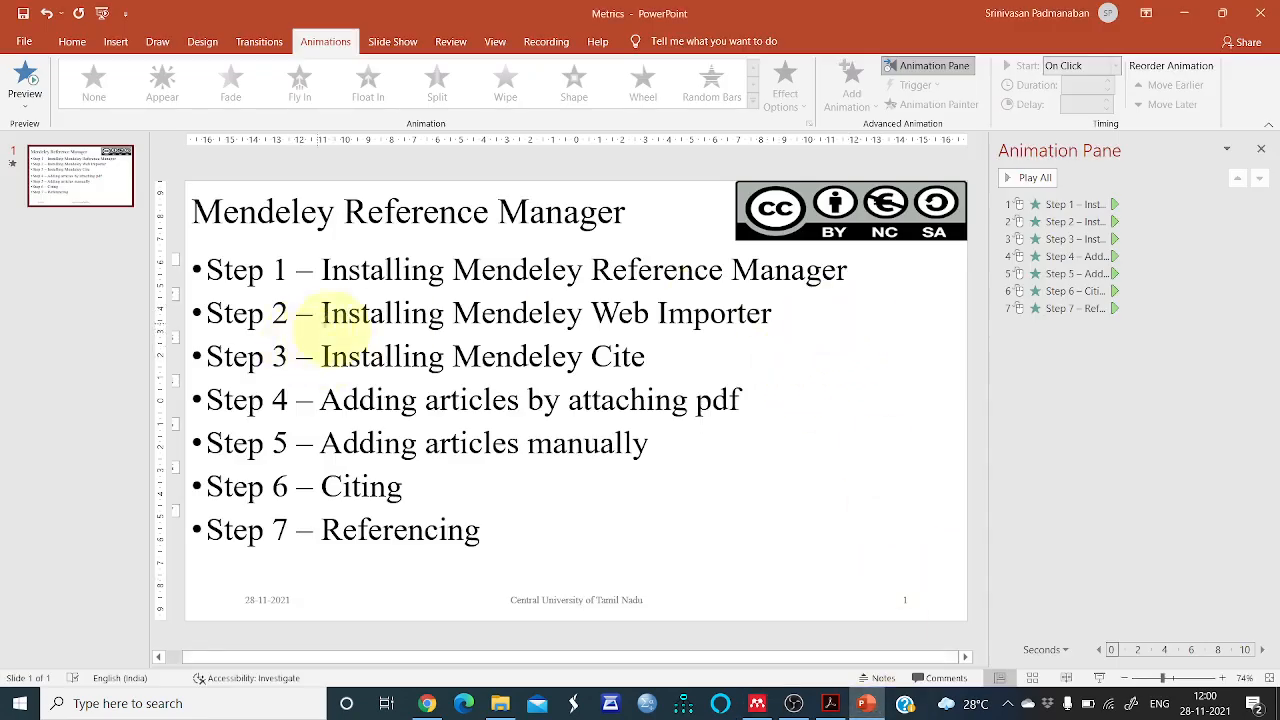
pyautogui.click(758, 706)
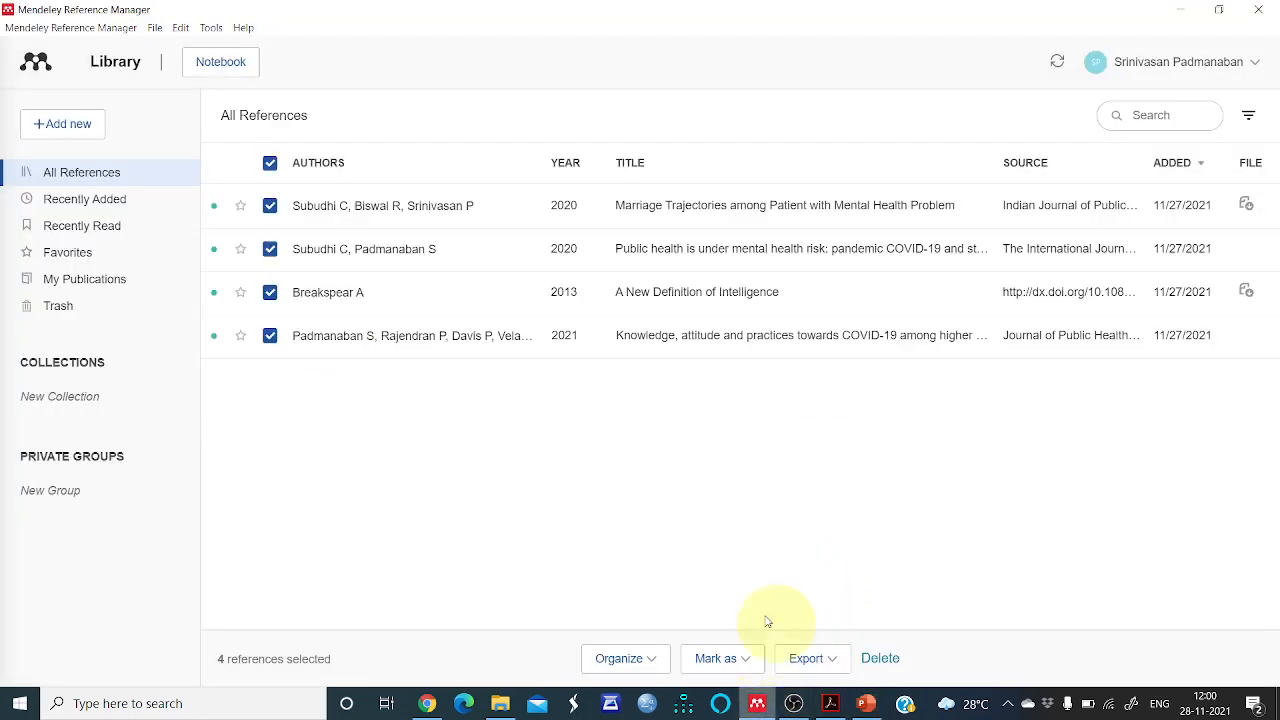
pyautogui.click(211, 28)
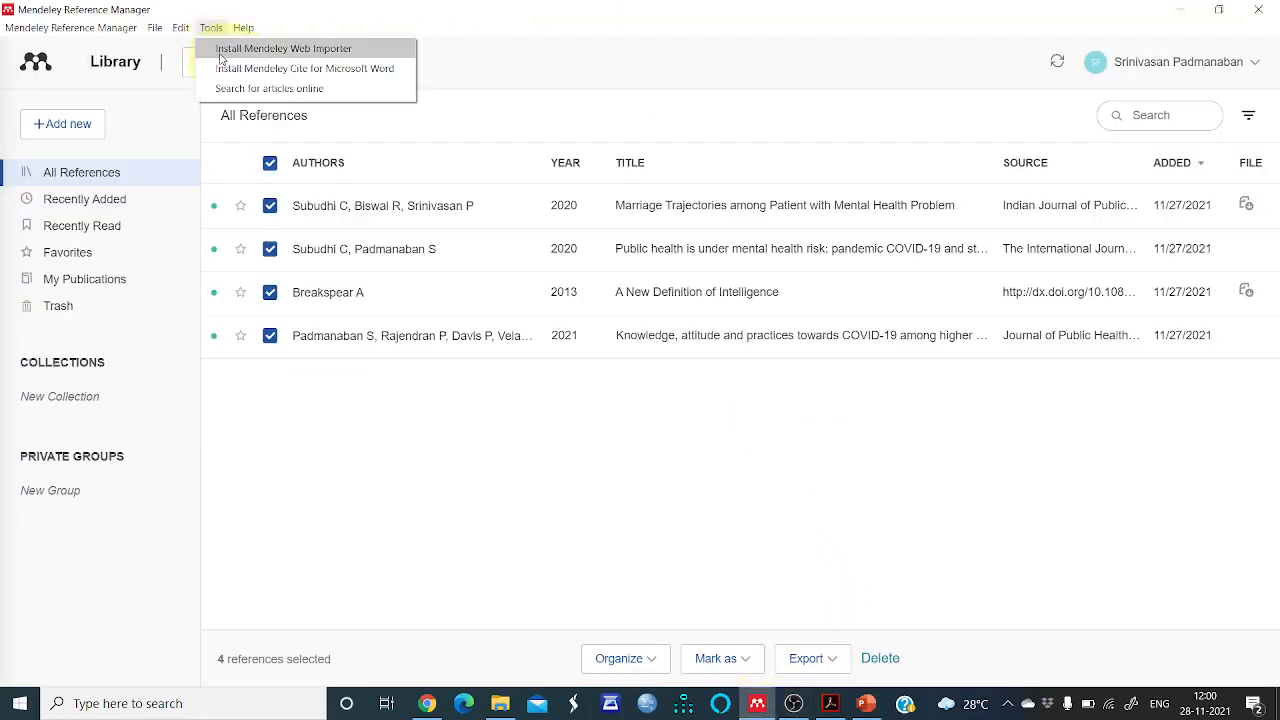
pyautogui.click(220, 56)
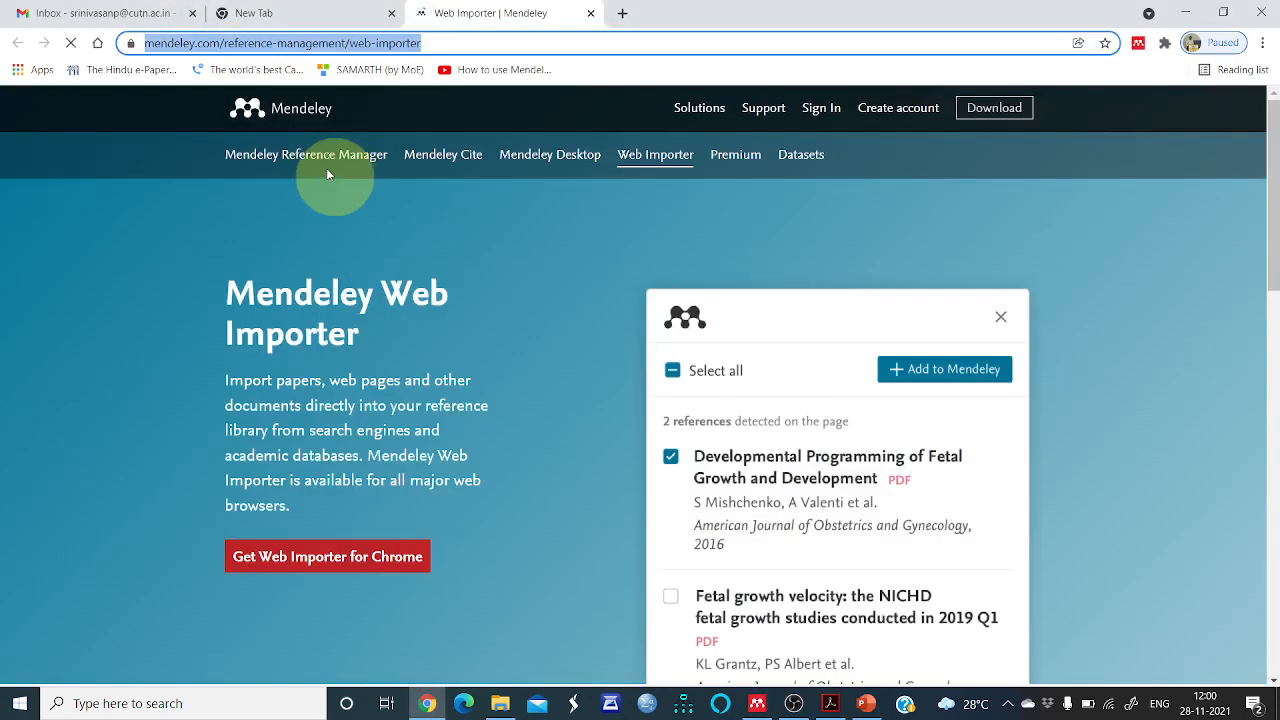
# Open the Chrome Web Store page for Mendeley Web Importer, then close it and return to Mendeley
pyautogui.scroll(-2, 441, 459)
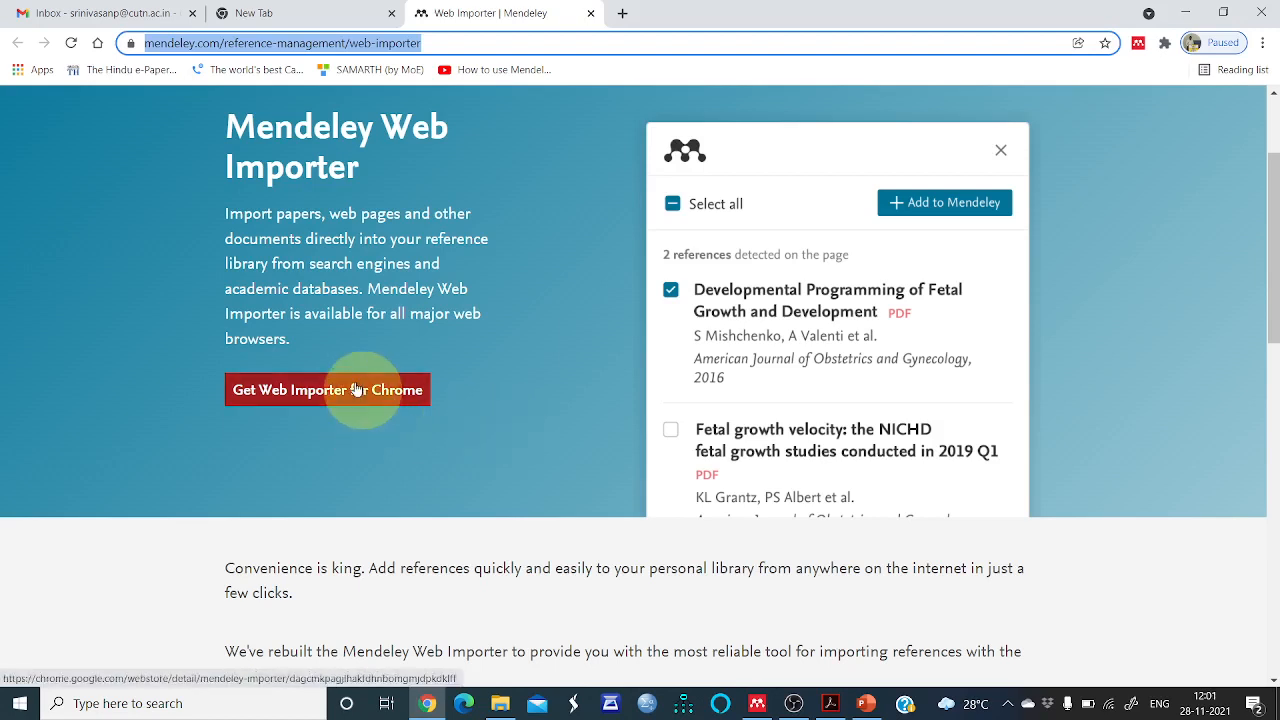
pyautogui.click(357, 390)
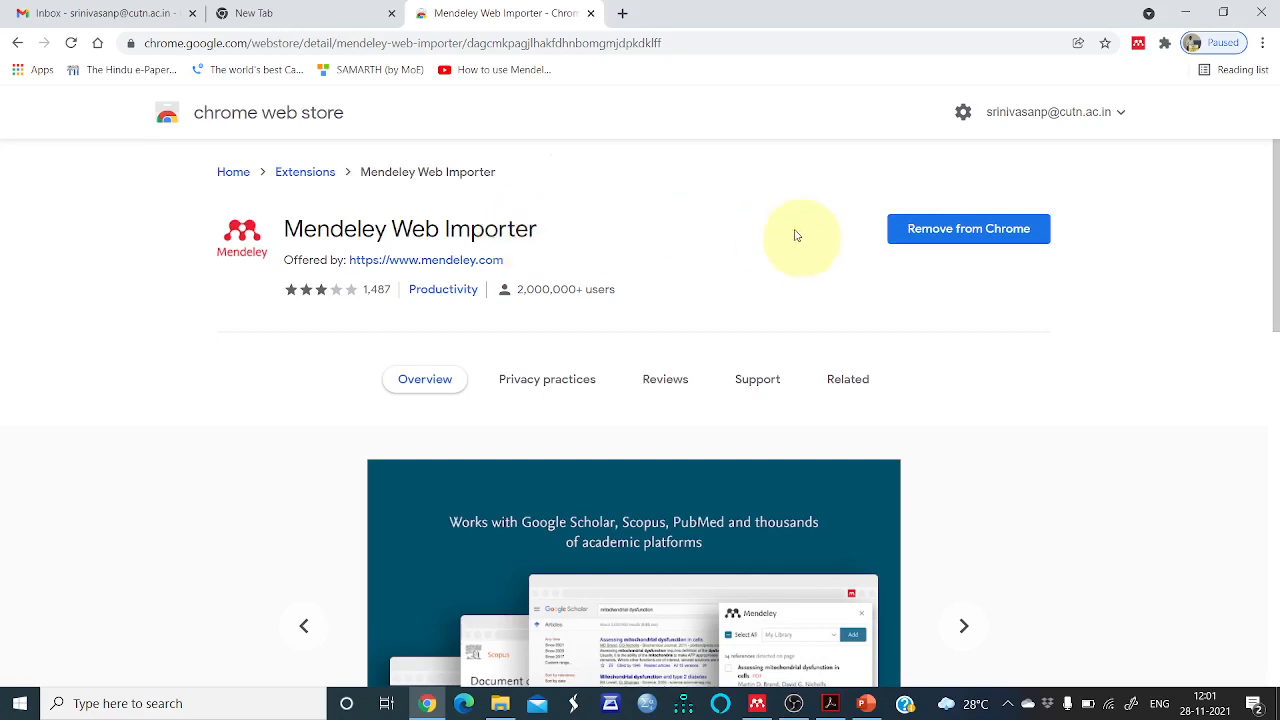
pyautogui.click(591, 13)
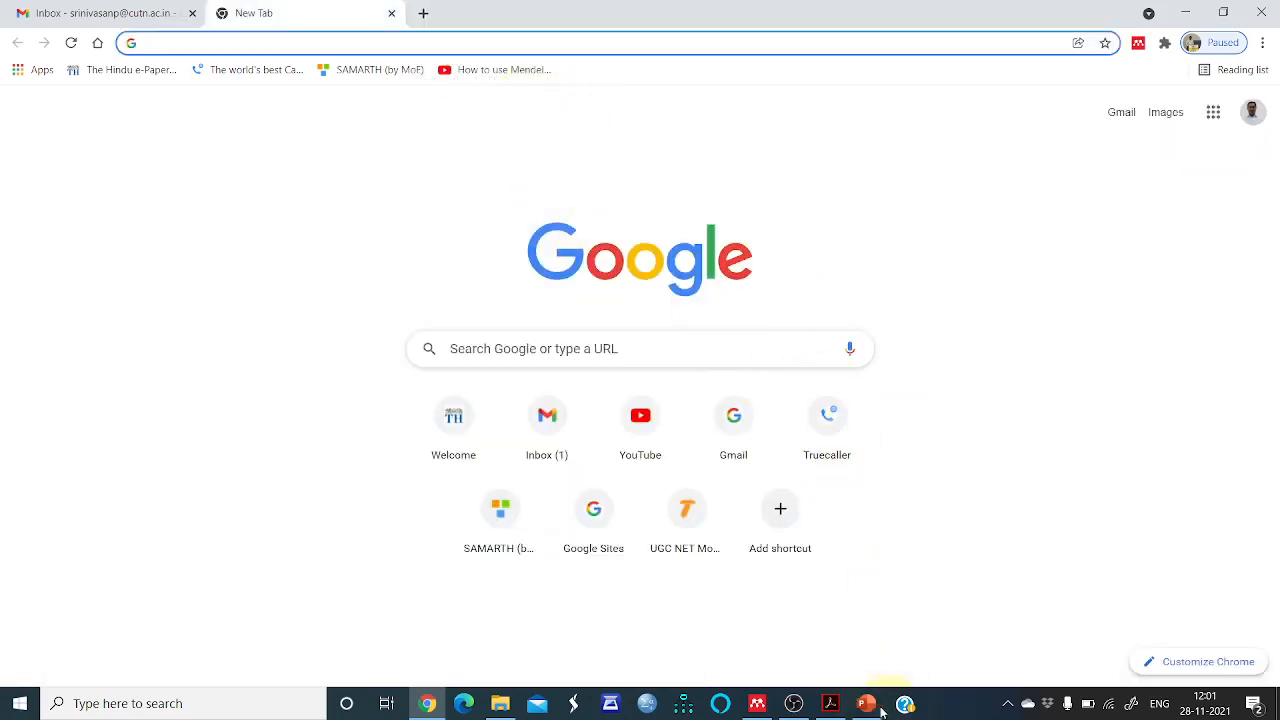
pyautogui.click(757, 703)
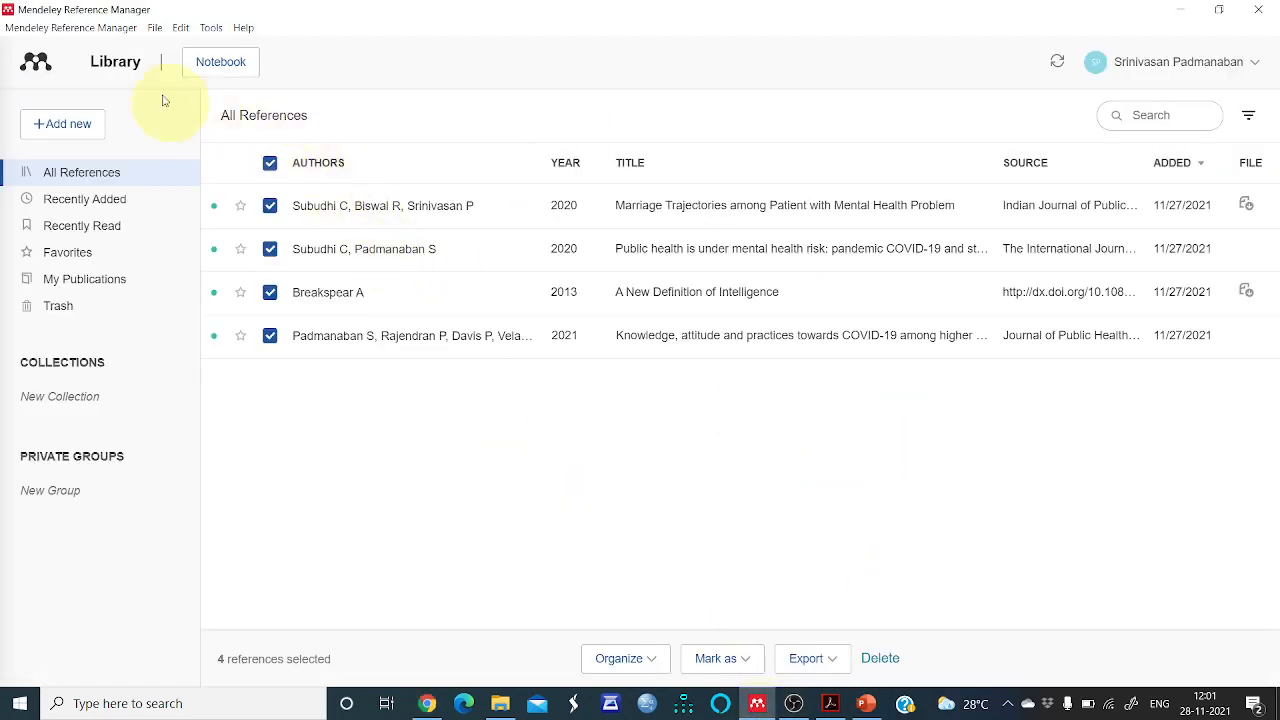
# Search Google Scholar in Chrome for "definition of intelligence"
pyautogui.click(209, 27)
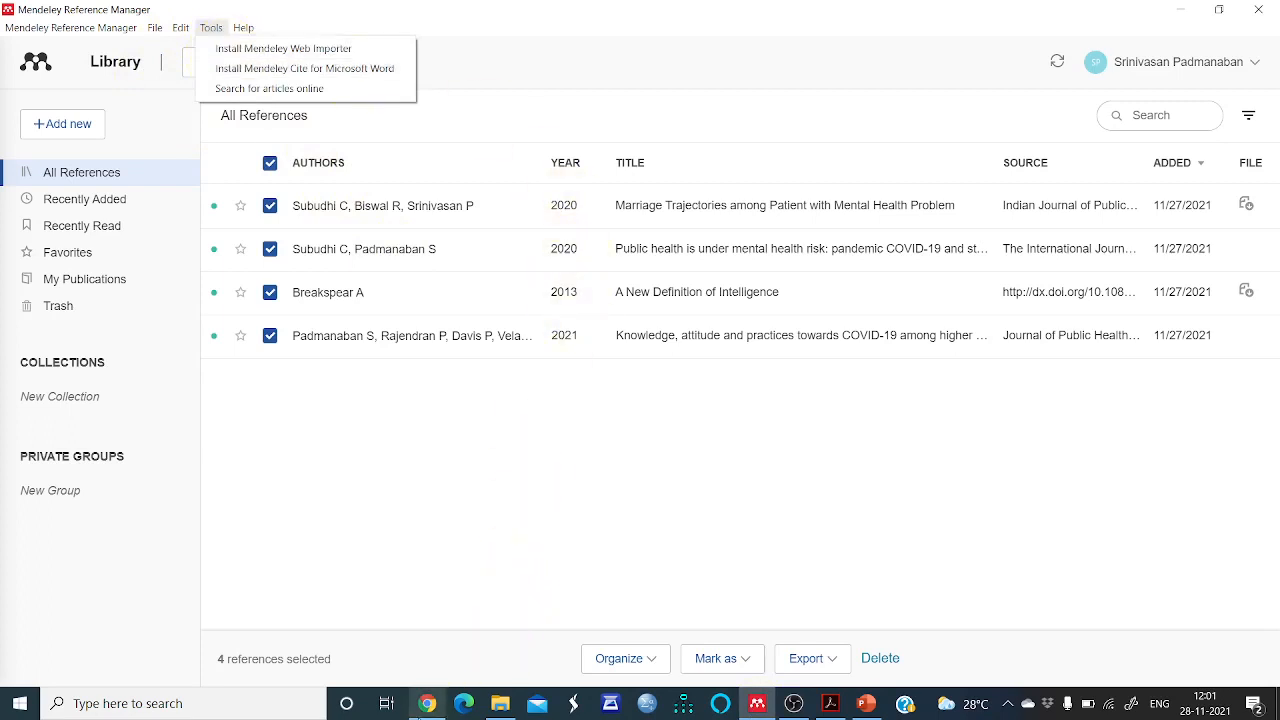
pyautogui.click(425, 704)
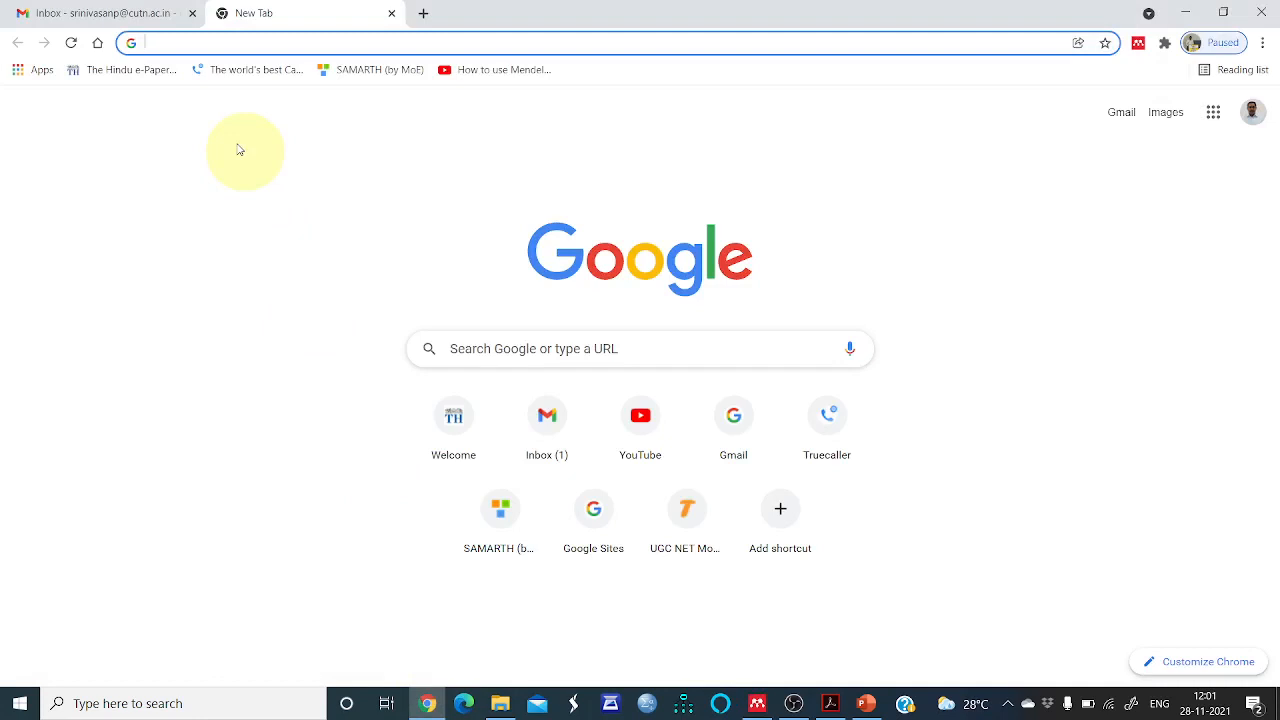
pyautogui.write('sc')
pyautogui.press('Return')
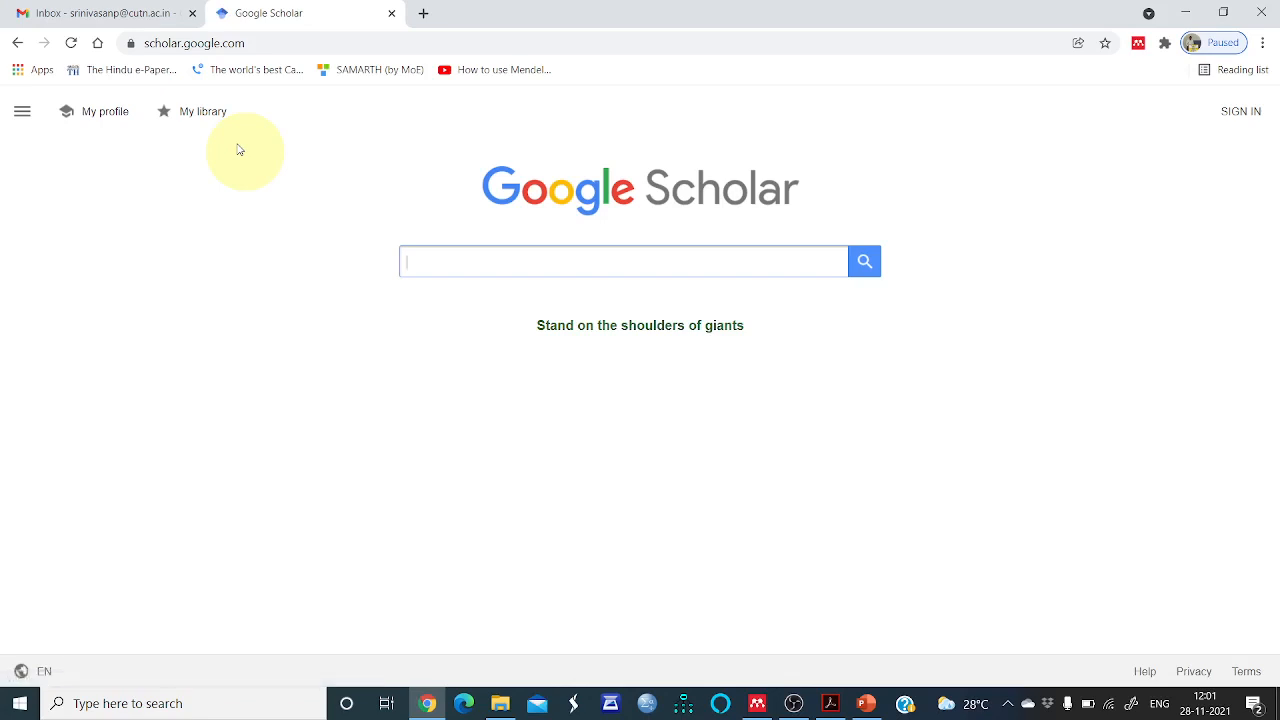
pyautogui.write('def')
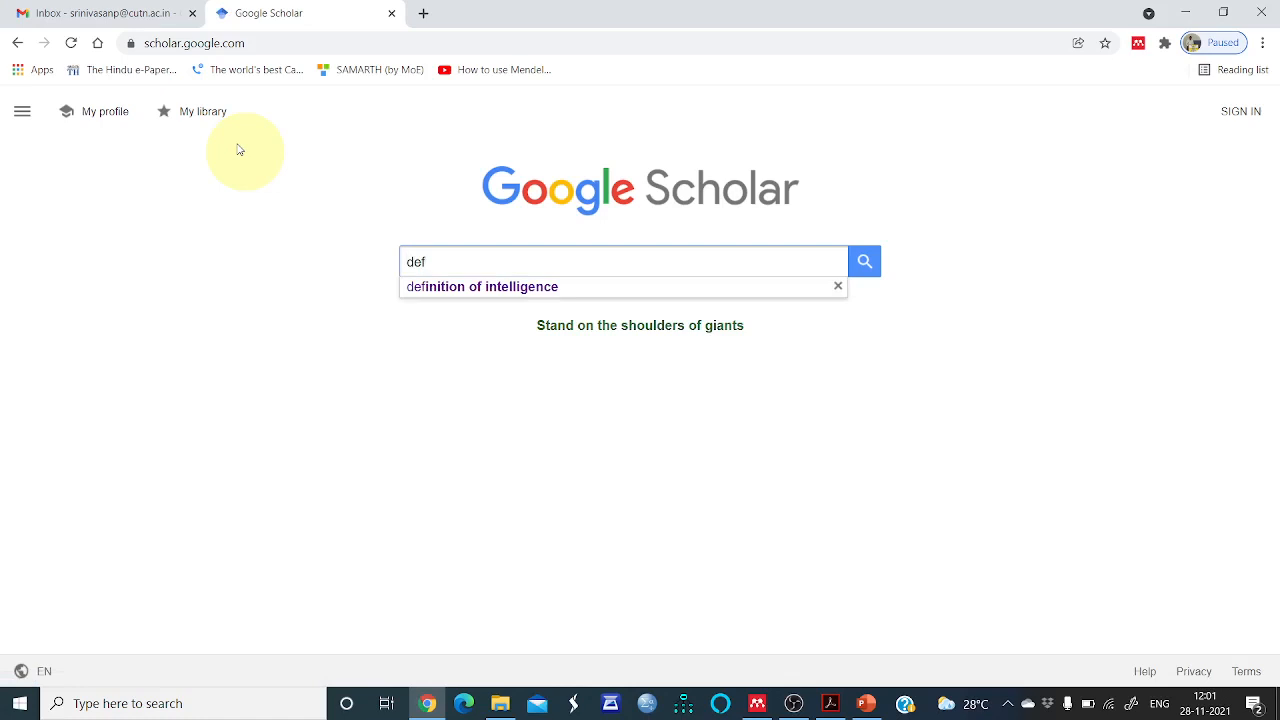
pyautogui.click(520, 288)
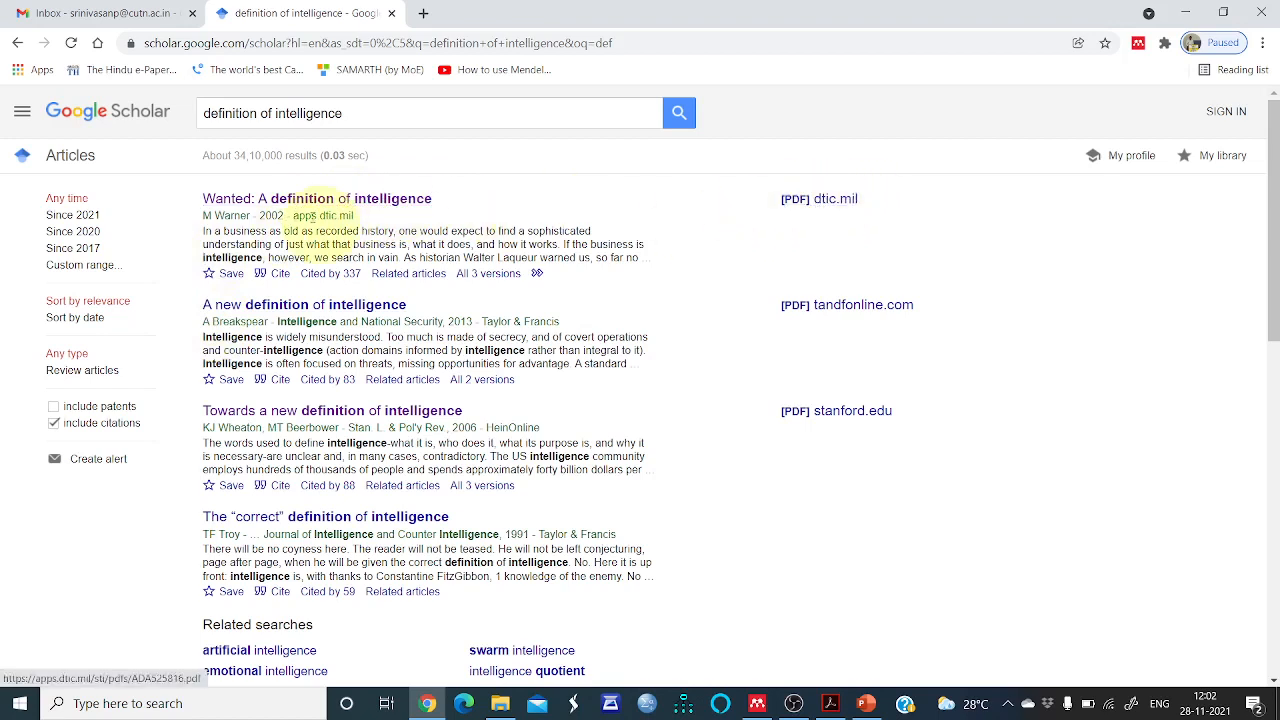
# Open the "Wanted: A Definition of Intelligence" result and scroll through its report details
pyautogui.click(342, 202)
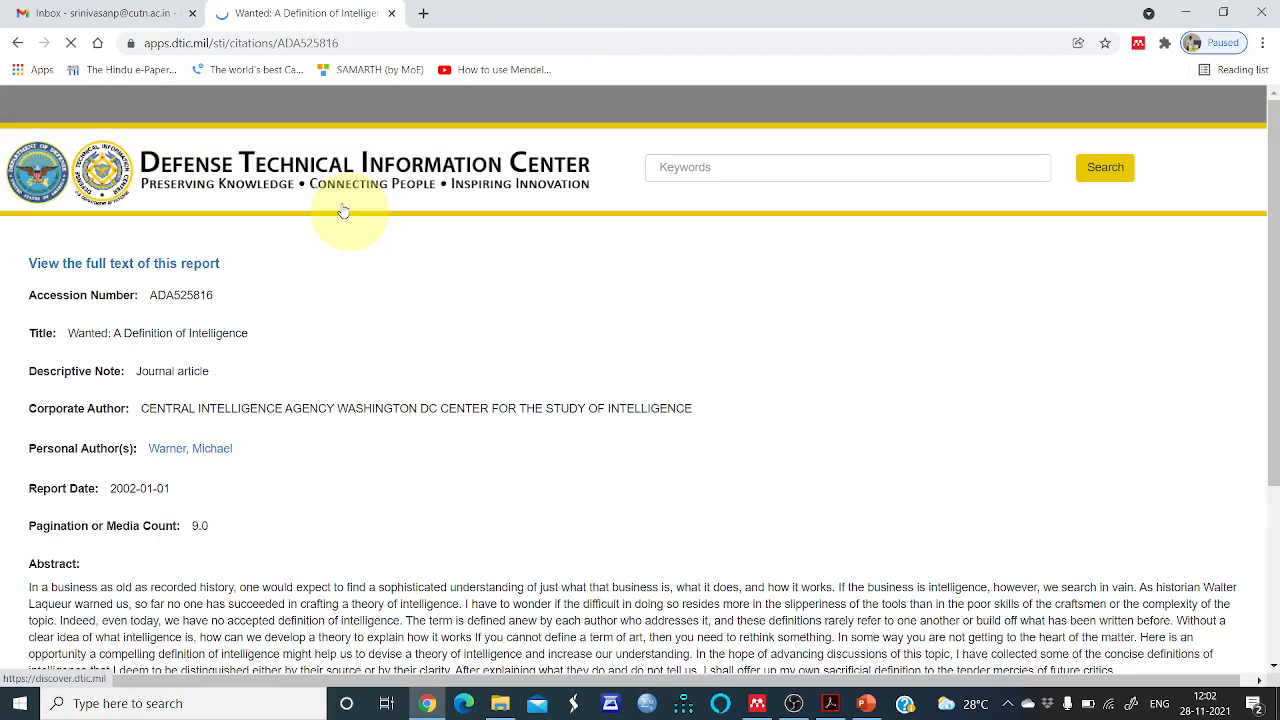
pyautogui.scroll(-5, 450, 322)
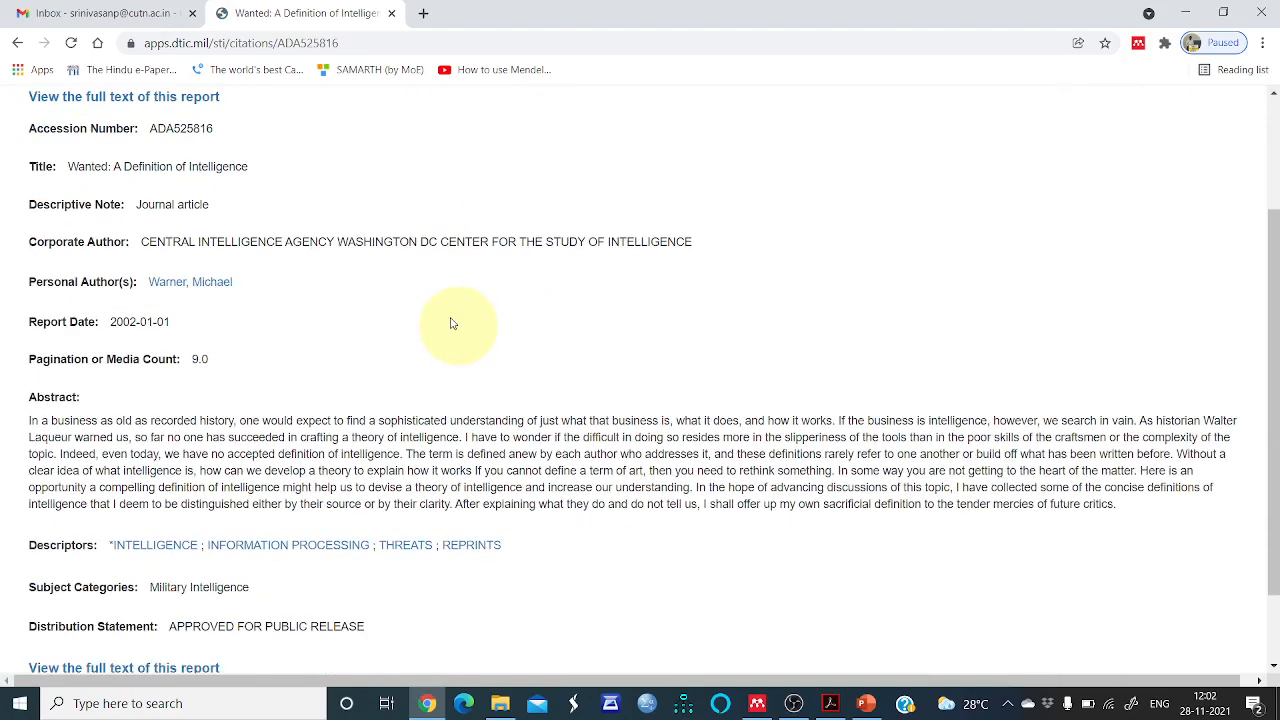
pyautogui.scroll(3, 450, 322)
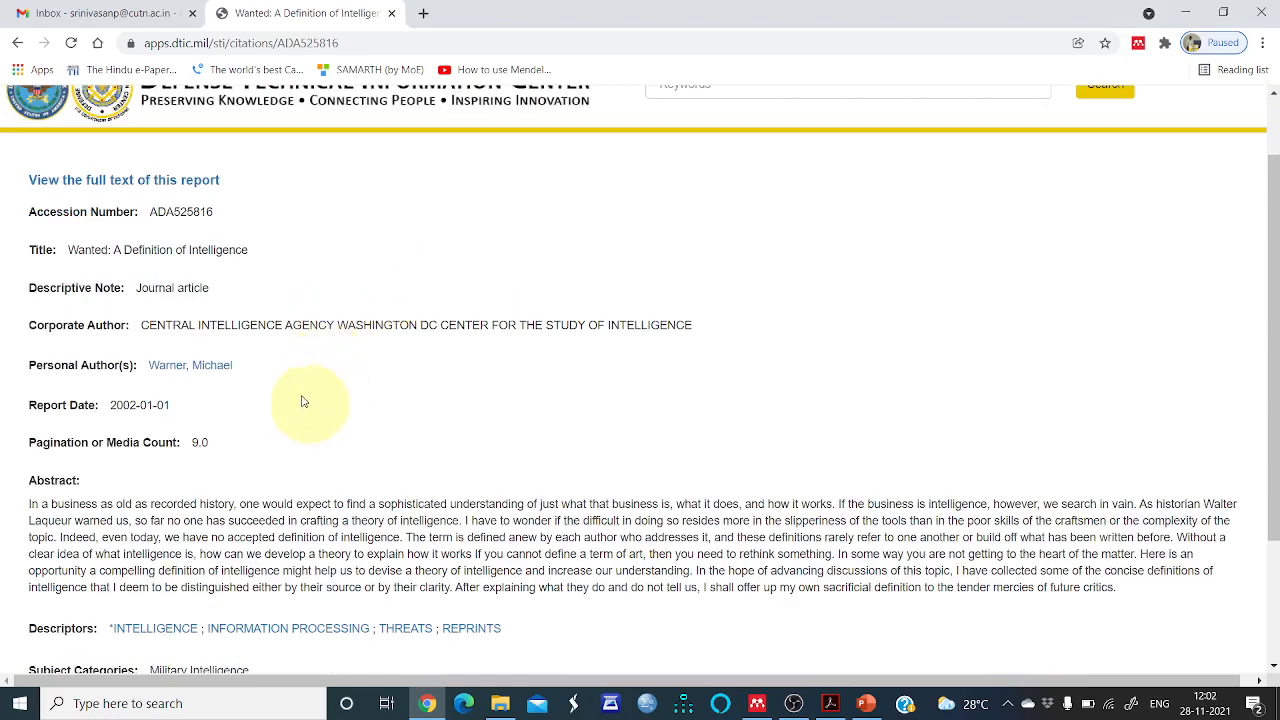
pyautogui.scroll(-2, 594, 375)
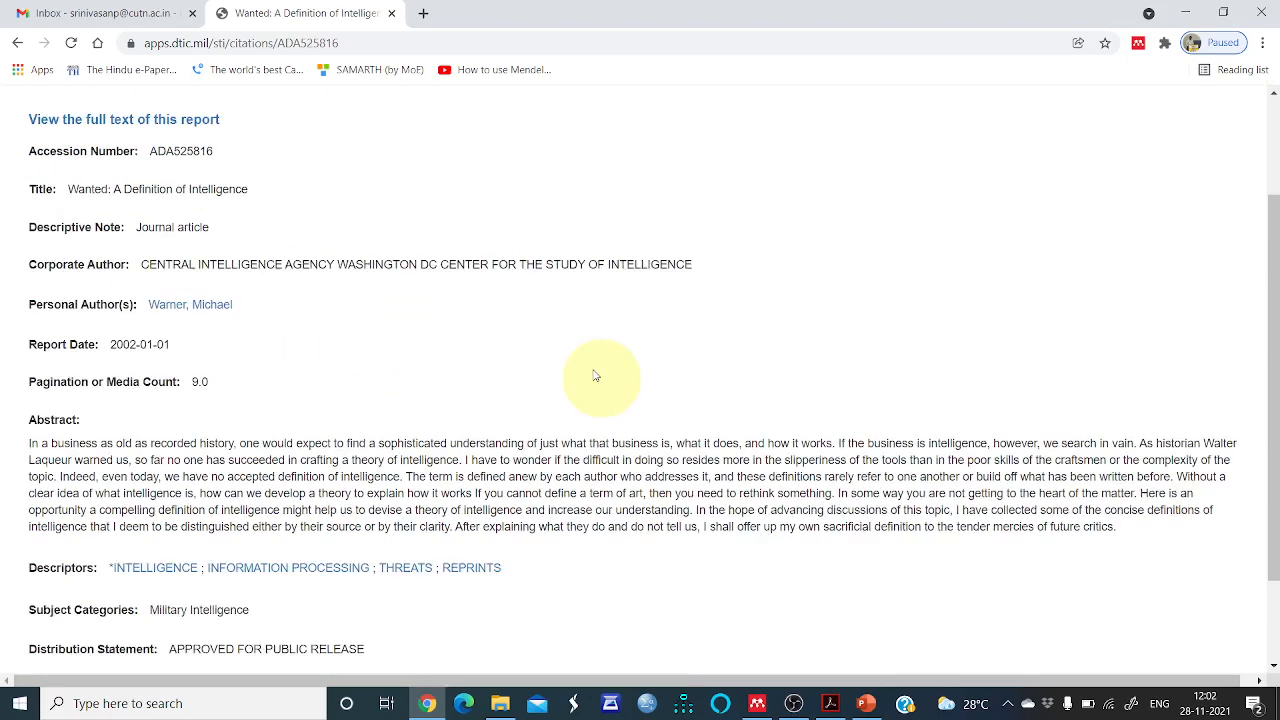
pyautogui.scroll(2, 594, 372)
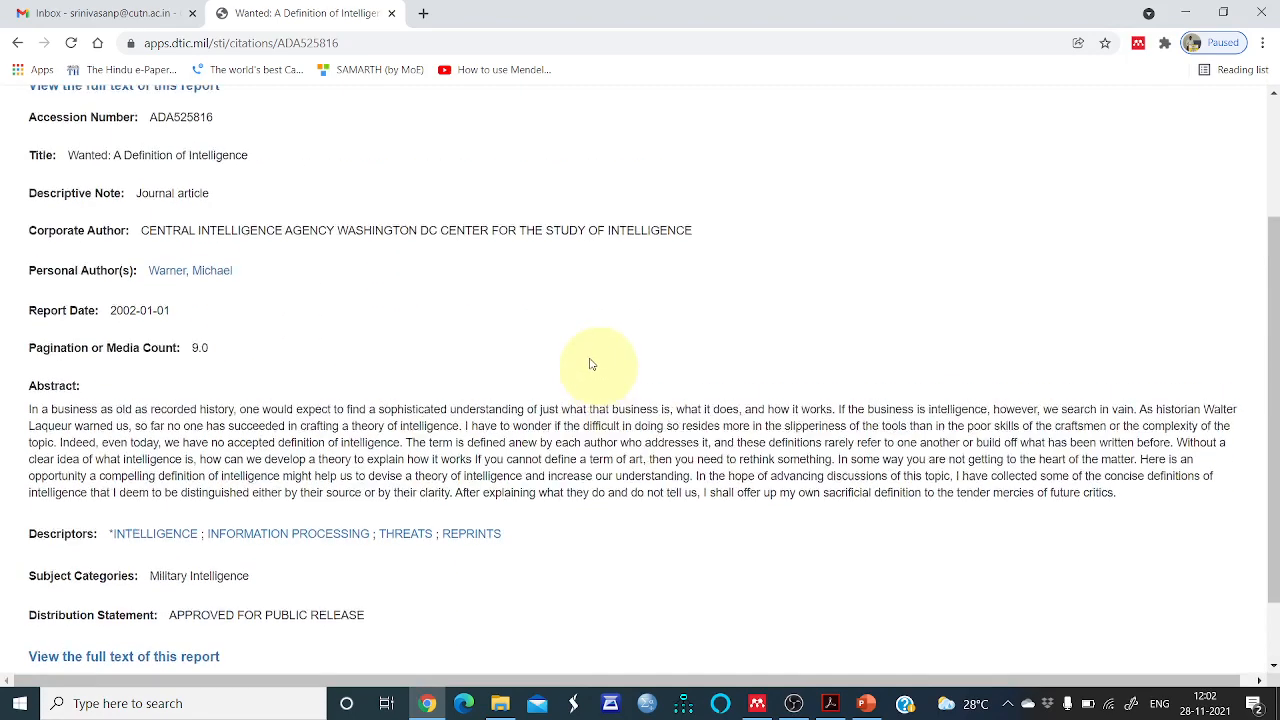
pyautogui.scroll(-1, 514, 326)
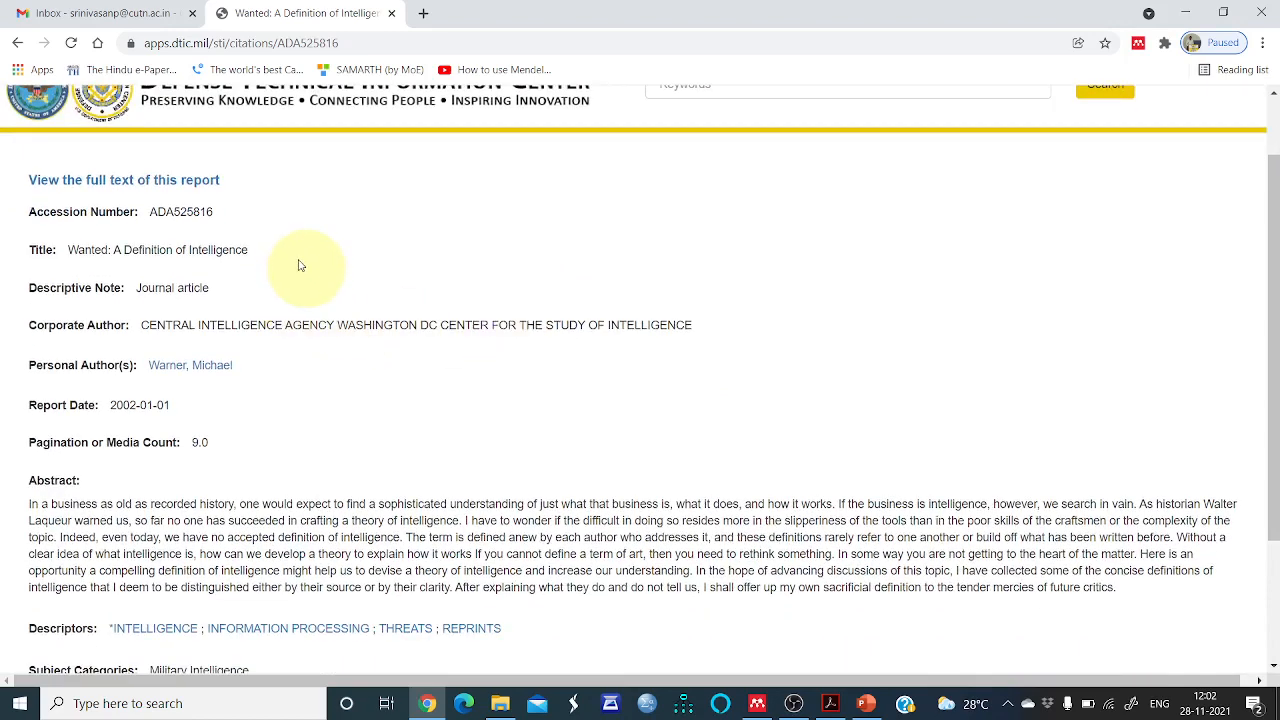
pyautogui.scroll(-1, 298, 265)
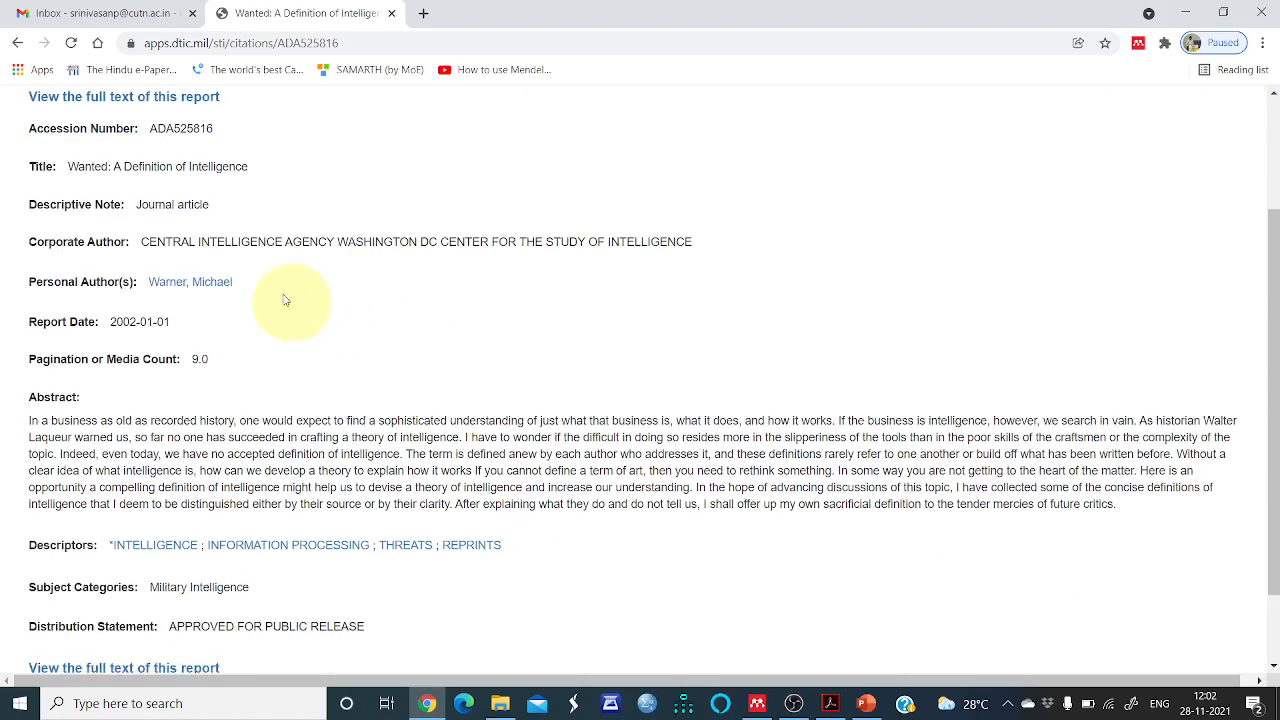
pyautogui.scroll(-1, 265, 320)
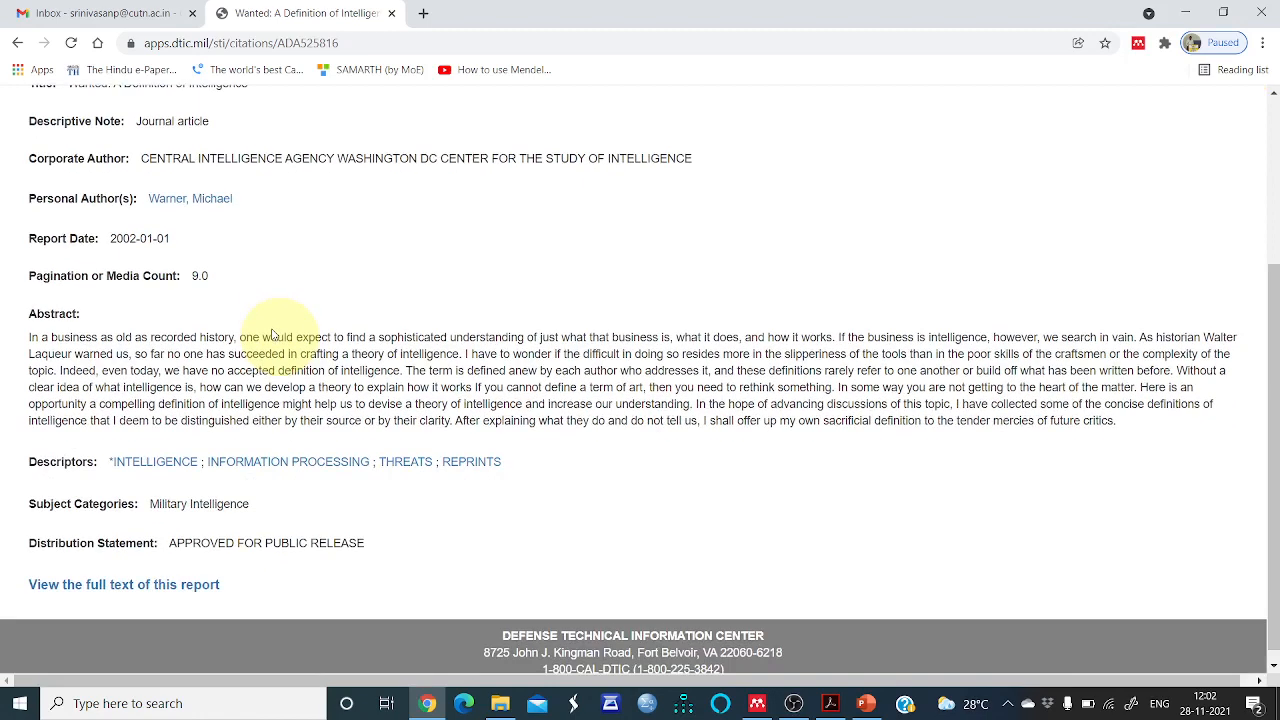
pyautogui.scroll(3, 270, 334)
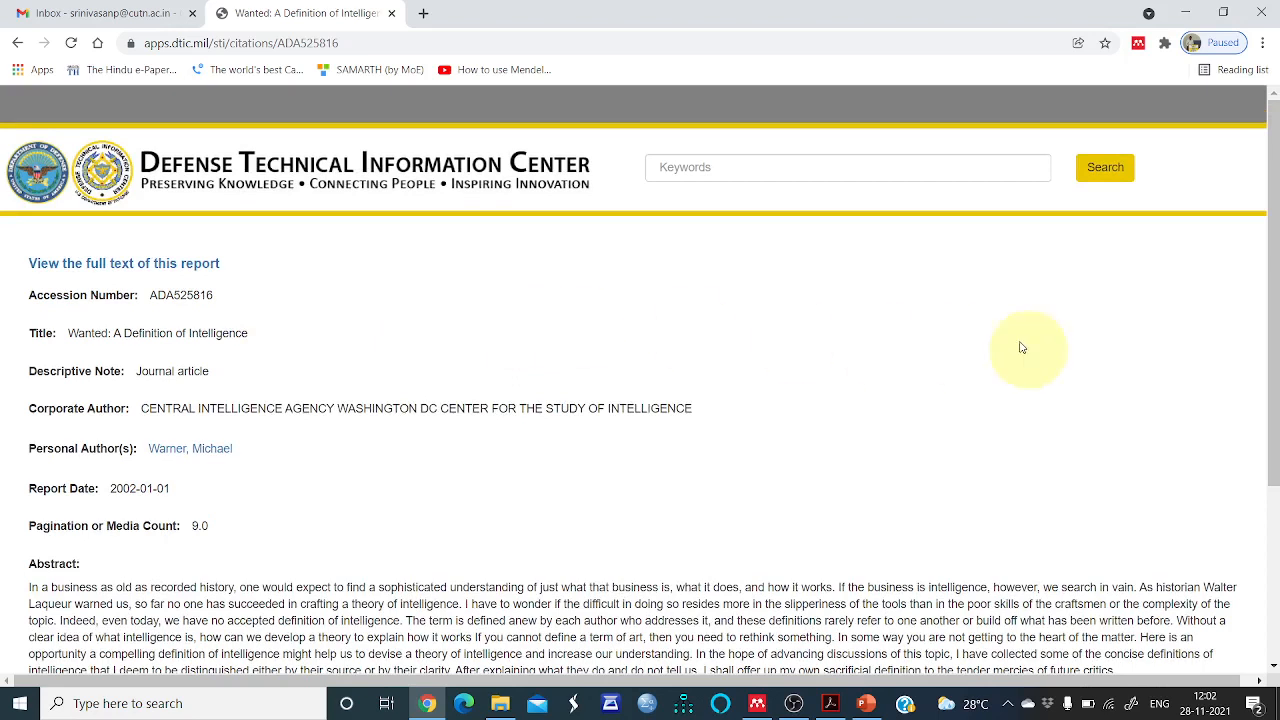
# Import the "Wanted: A Definition of Intelligence" PDF reference into Mendeley with the Web Importer extension
pyautogui.click(1139, 44)
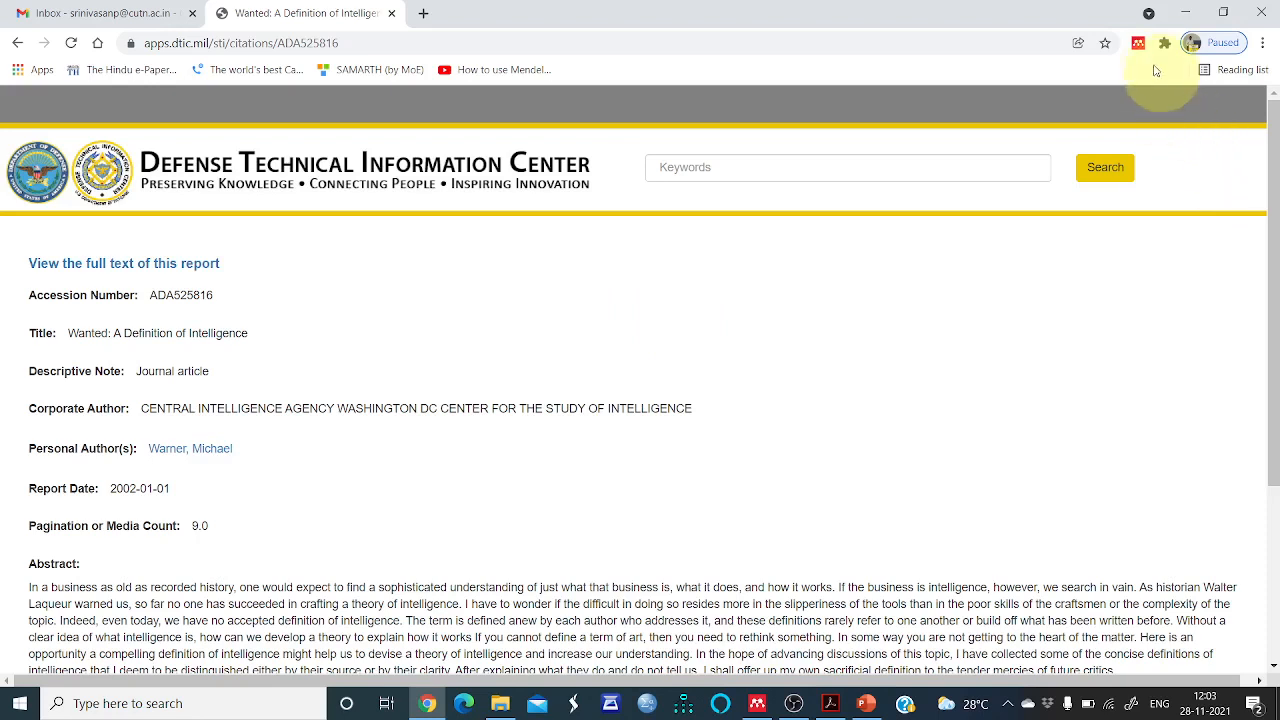
pyautogui.click(1138, 45)
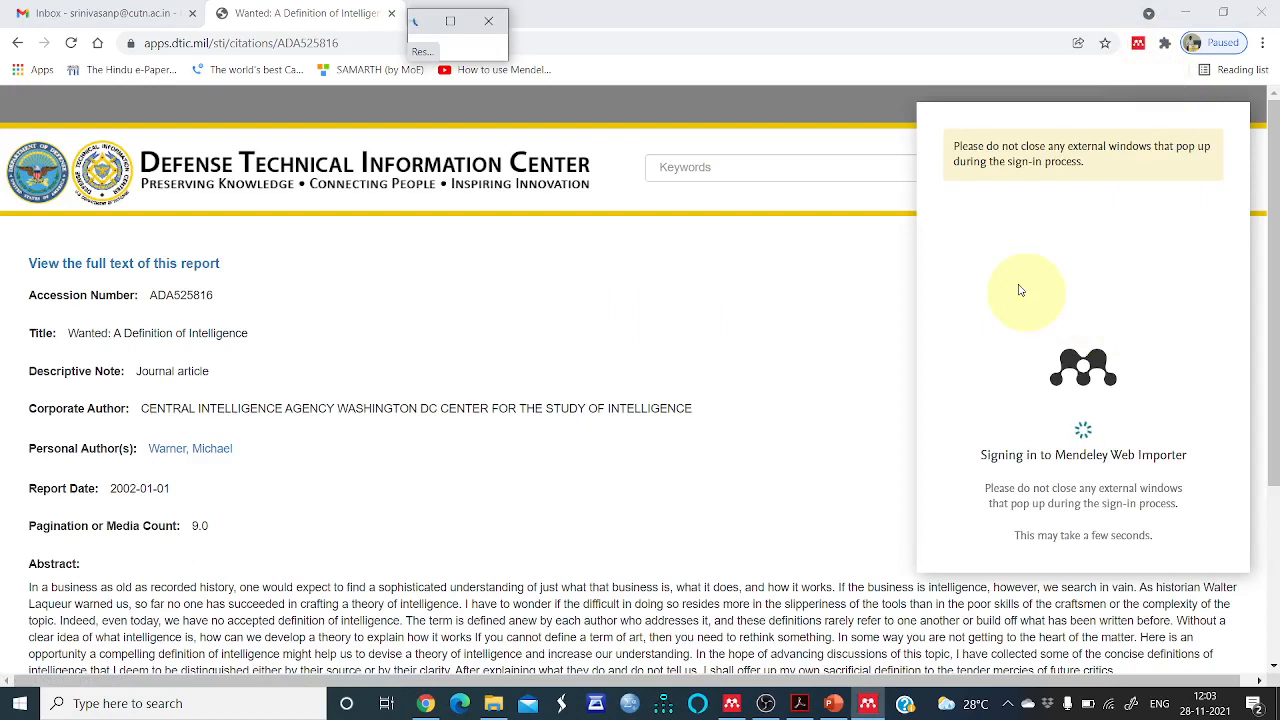
pyautogui.click(450, 20)
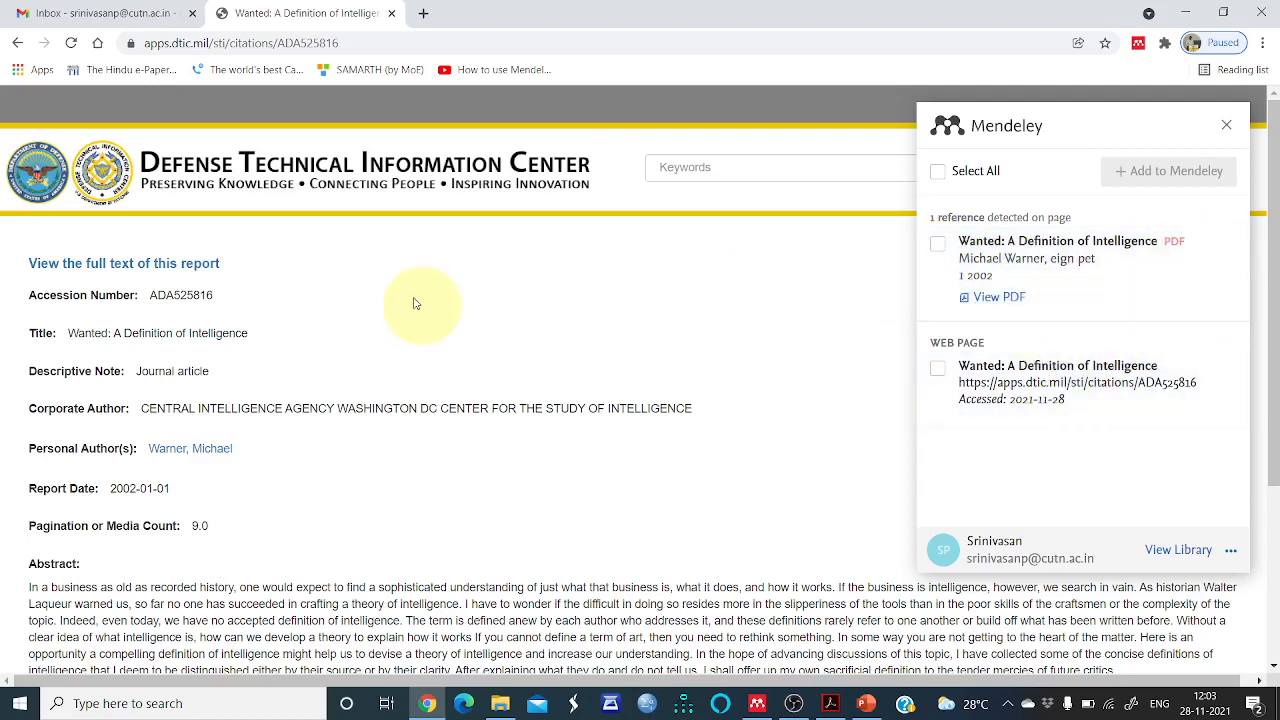
pyautogui.click(938, 246)
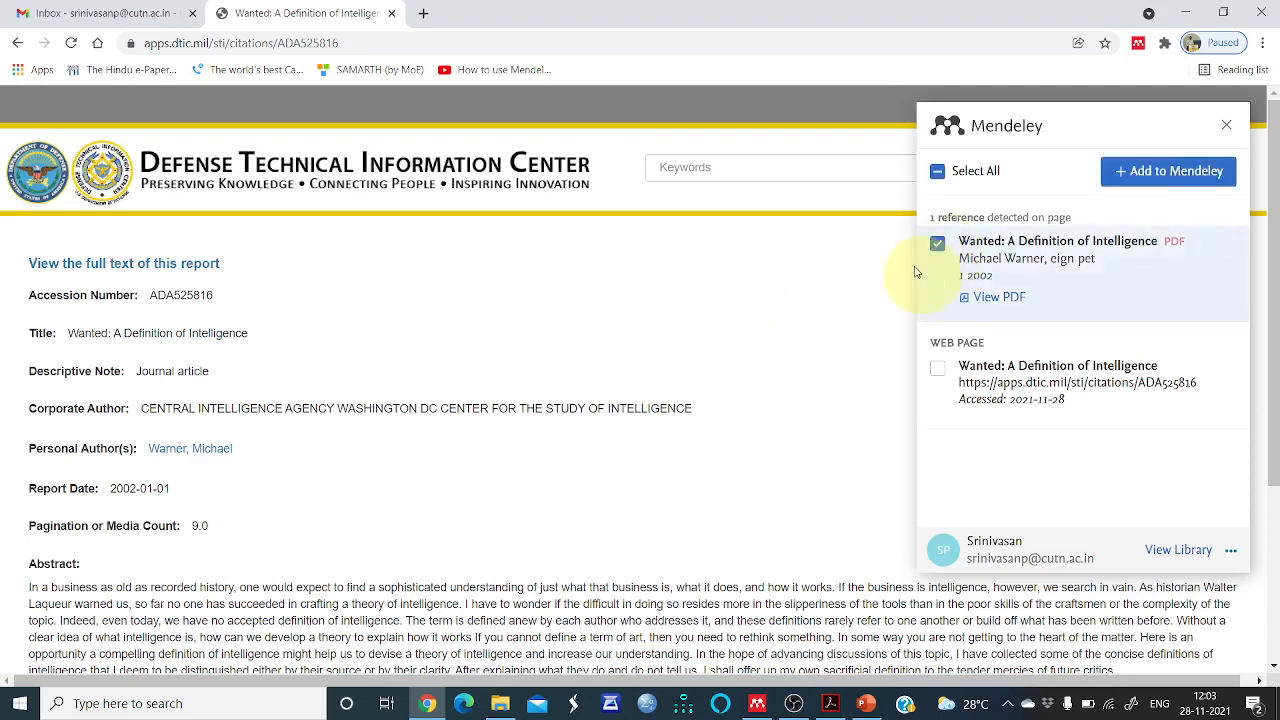
pyautogui.click(1157, 175)
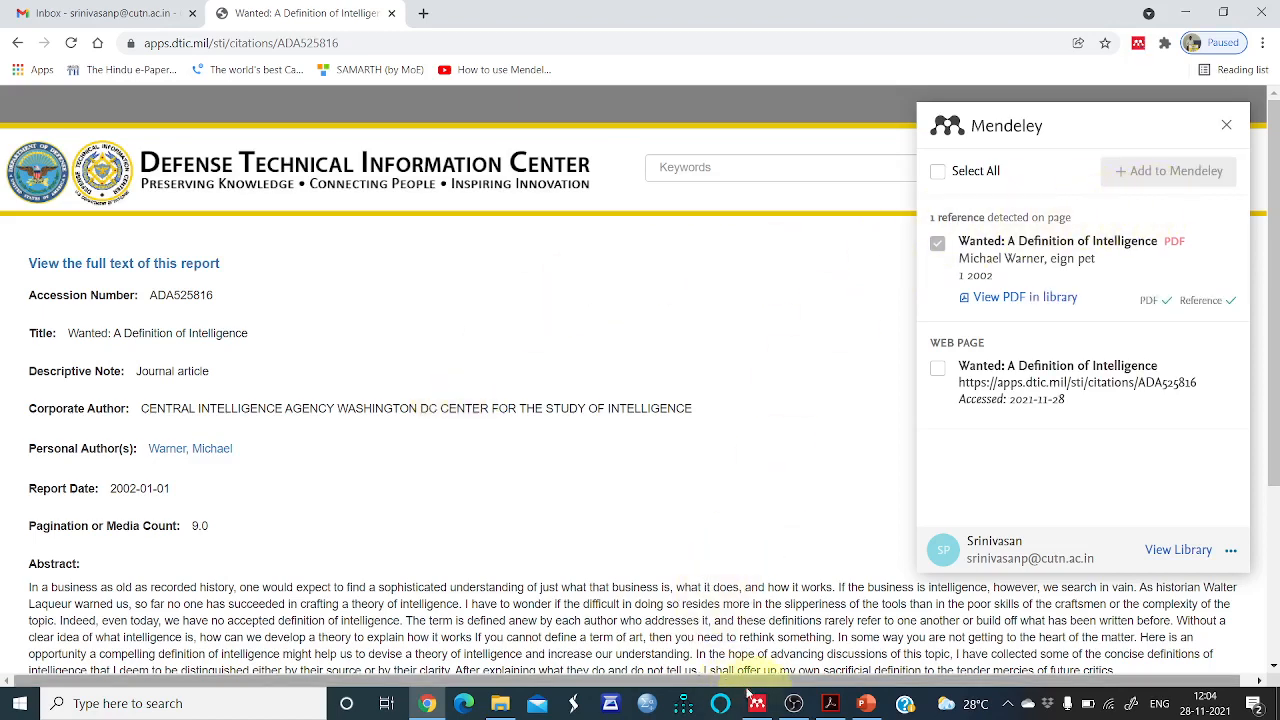
# Switch to the Mendeley library and deselect all the previously selected references
pyautogui.click(757, 703)
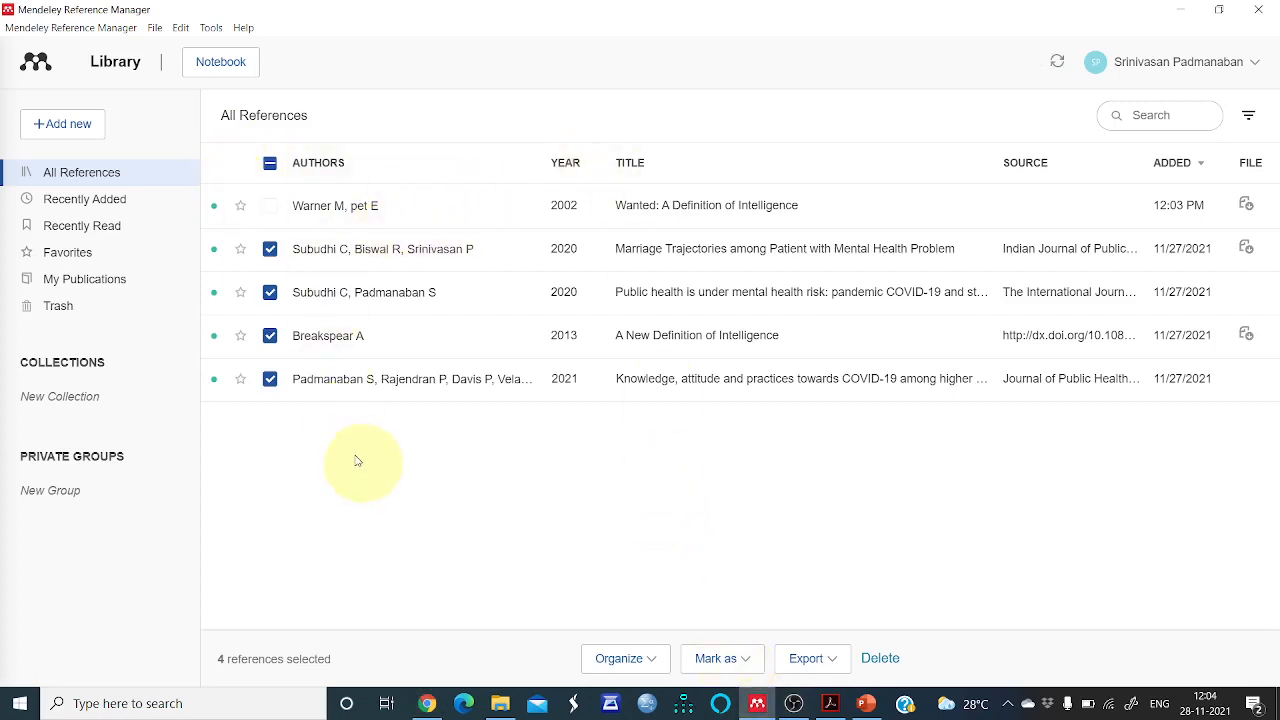
pyautogui.click(270, 249)
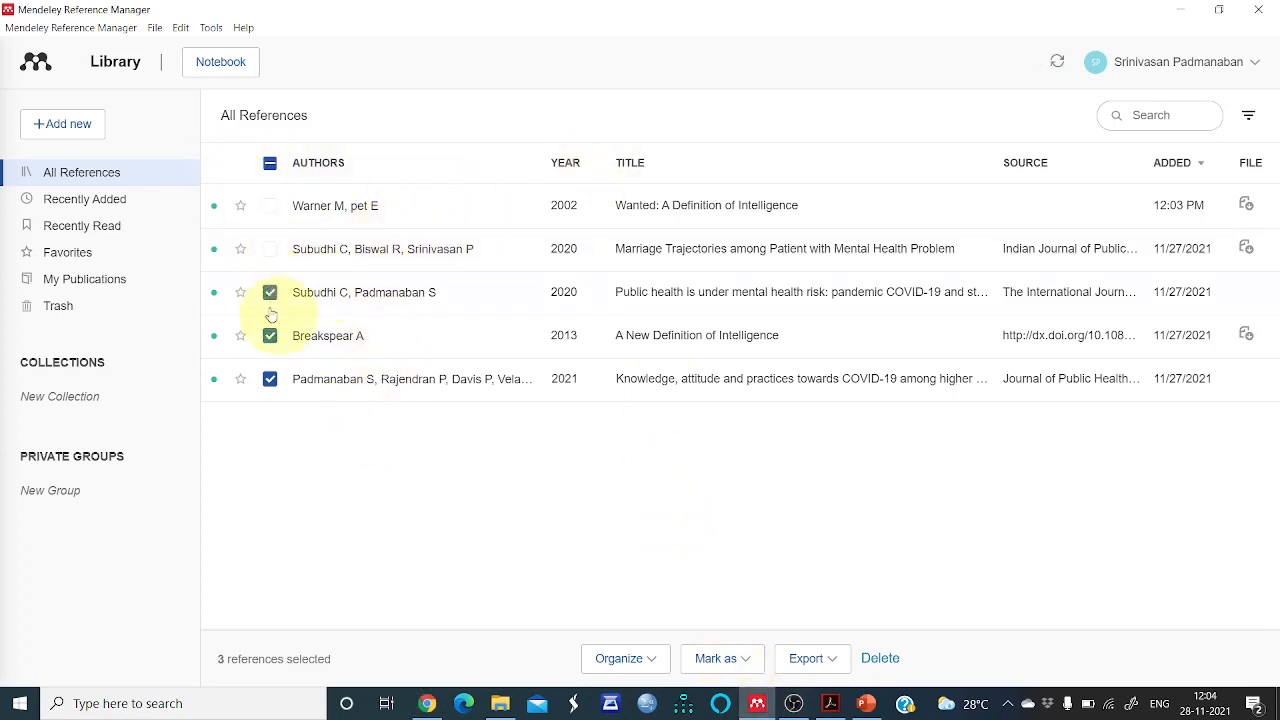
pyautogui.click(270, 292)
pyautogui.click(270, 335)
pyautogui.click(270, 379)
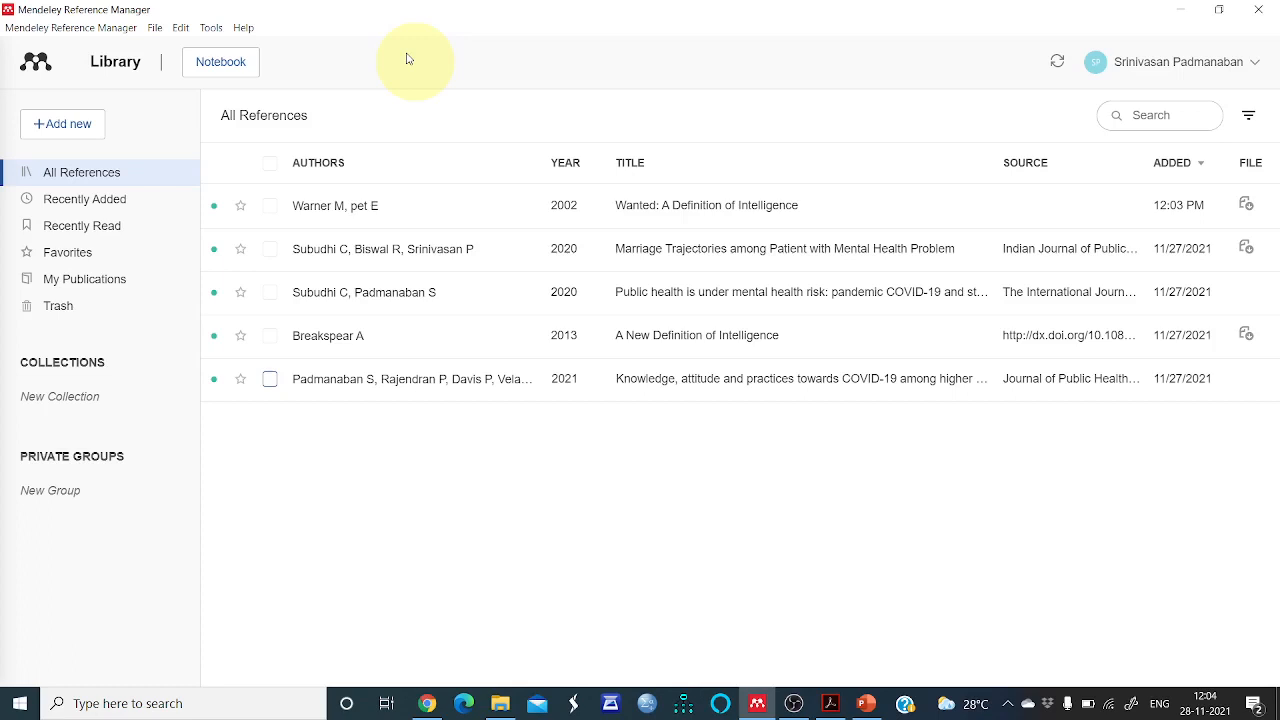
# Review the tutorial step list in PowerPoint and return to Mendeley
pyautogui.click(210, 34)
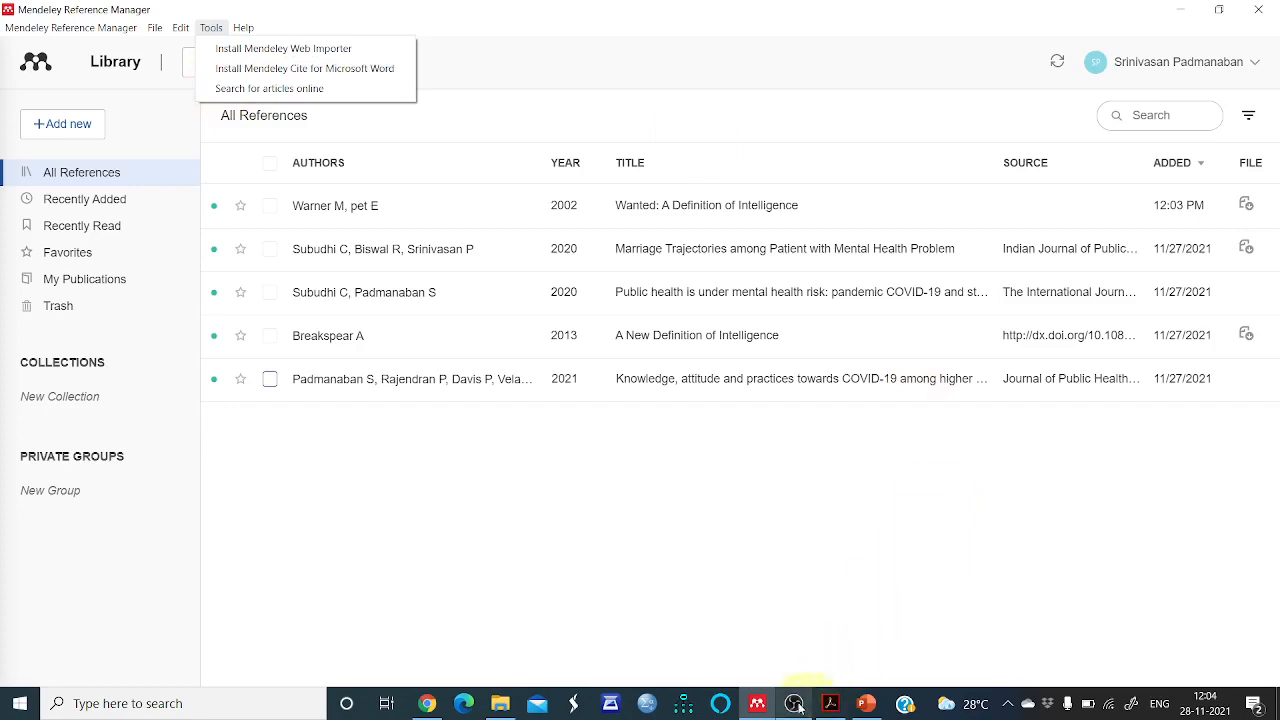
pyautogui.click(866, 705)
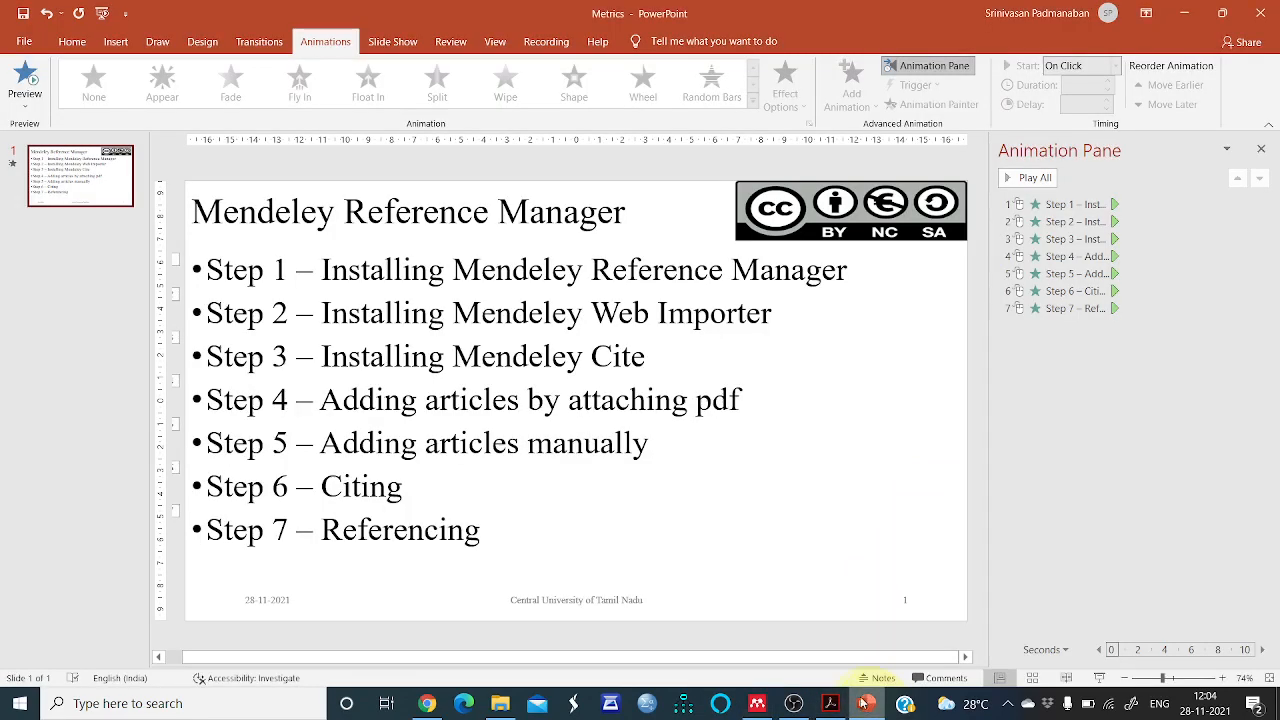
pyautogui.click(757, 703)
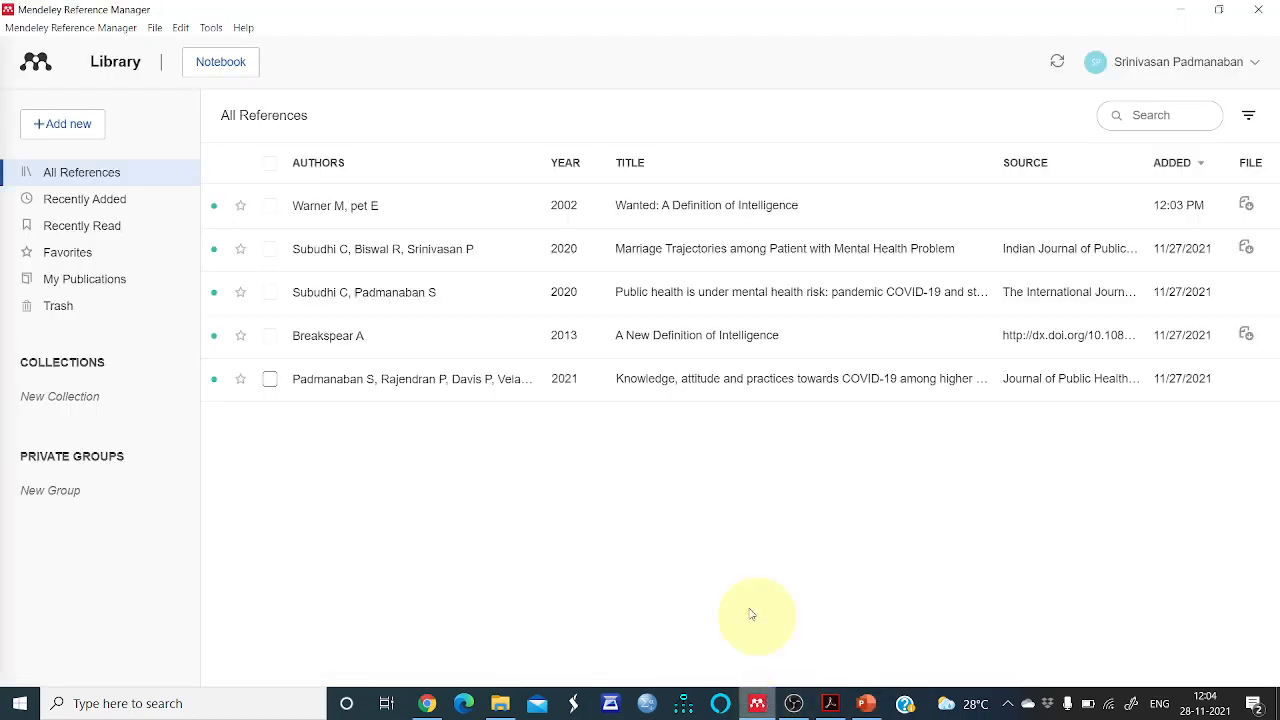
# Open the Install Mendeley Cite for Microsoft Word page from Mendeley, then close that tab
pyautogui.click(210, 27)
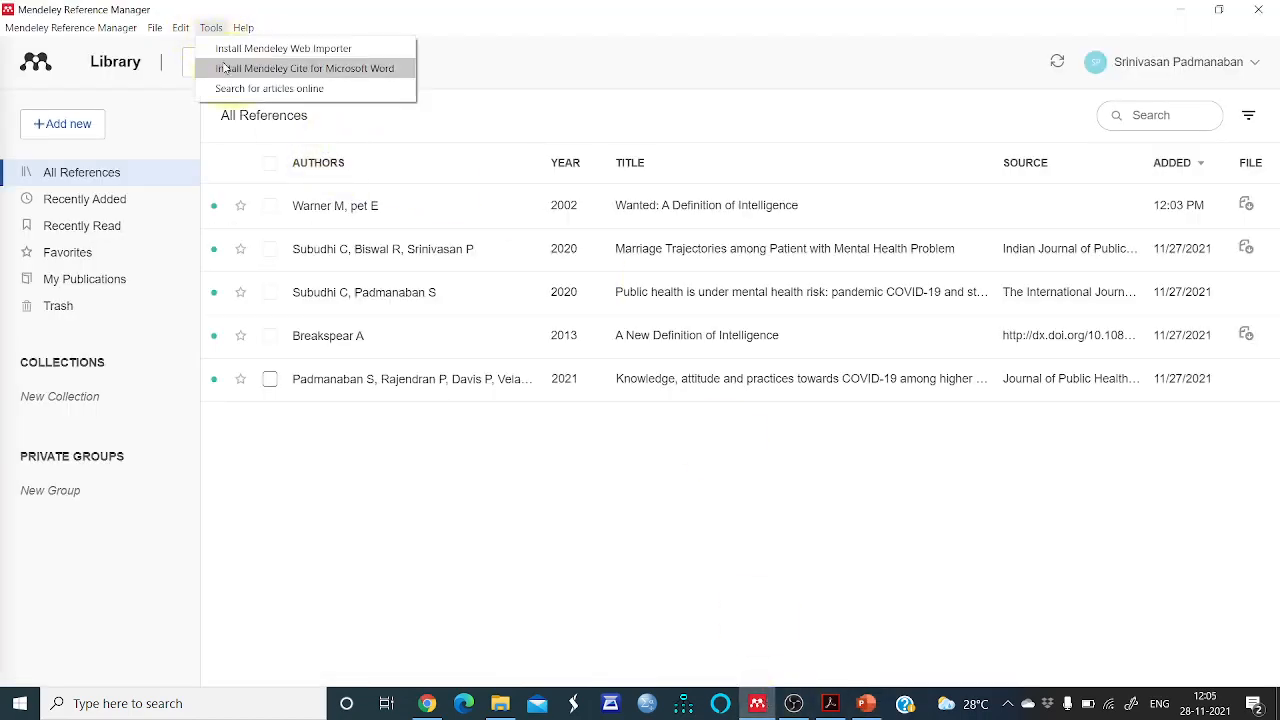
pyautogui.click(226, 66)
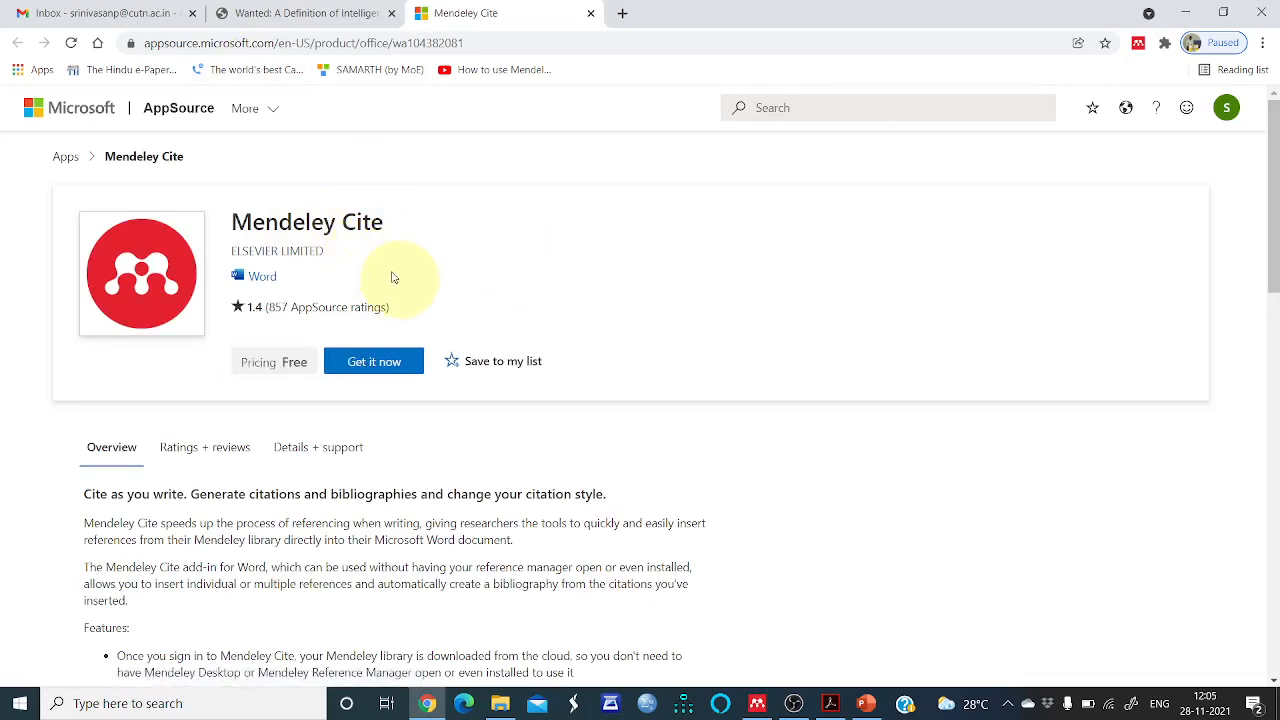
pyautogui.click(393, 370)
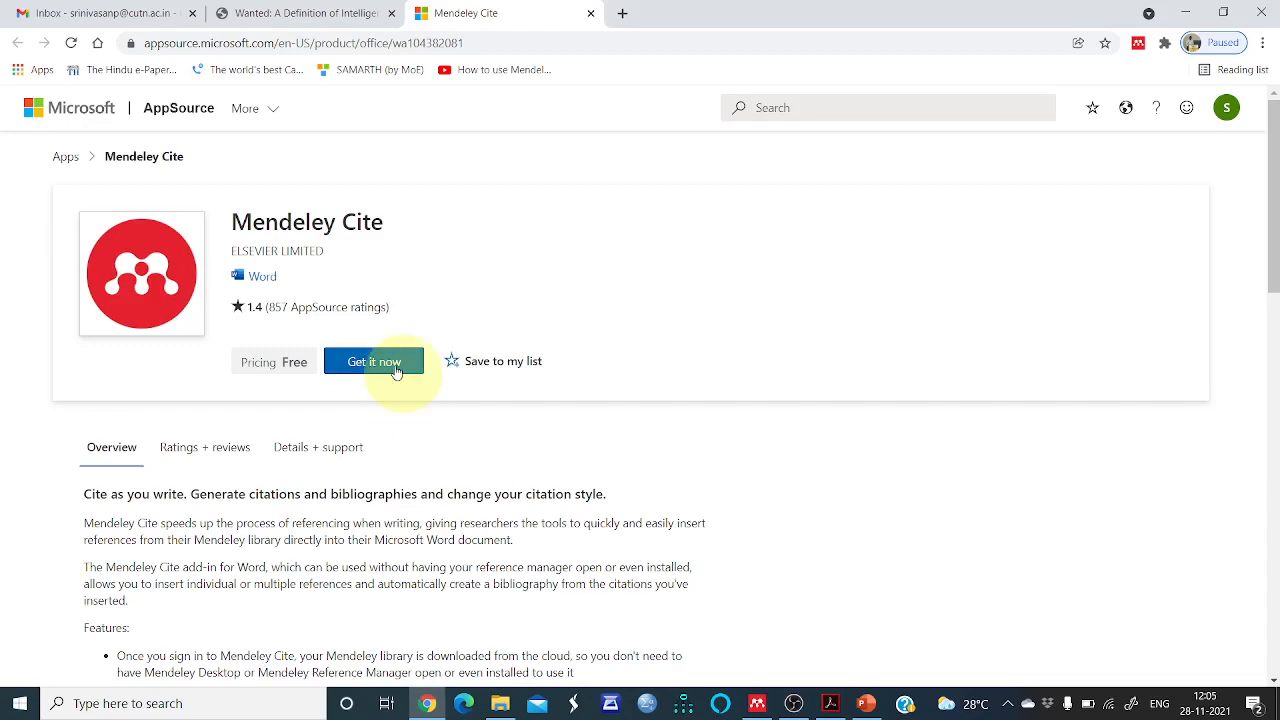
pyautogui.click(591, 14)
# Open the Mendeley Word document, launch and close the Mendeley Cite pane, then return to PowerPoint
pyautogui.click(500, 703)
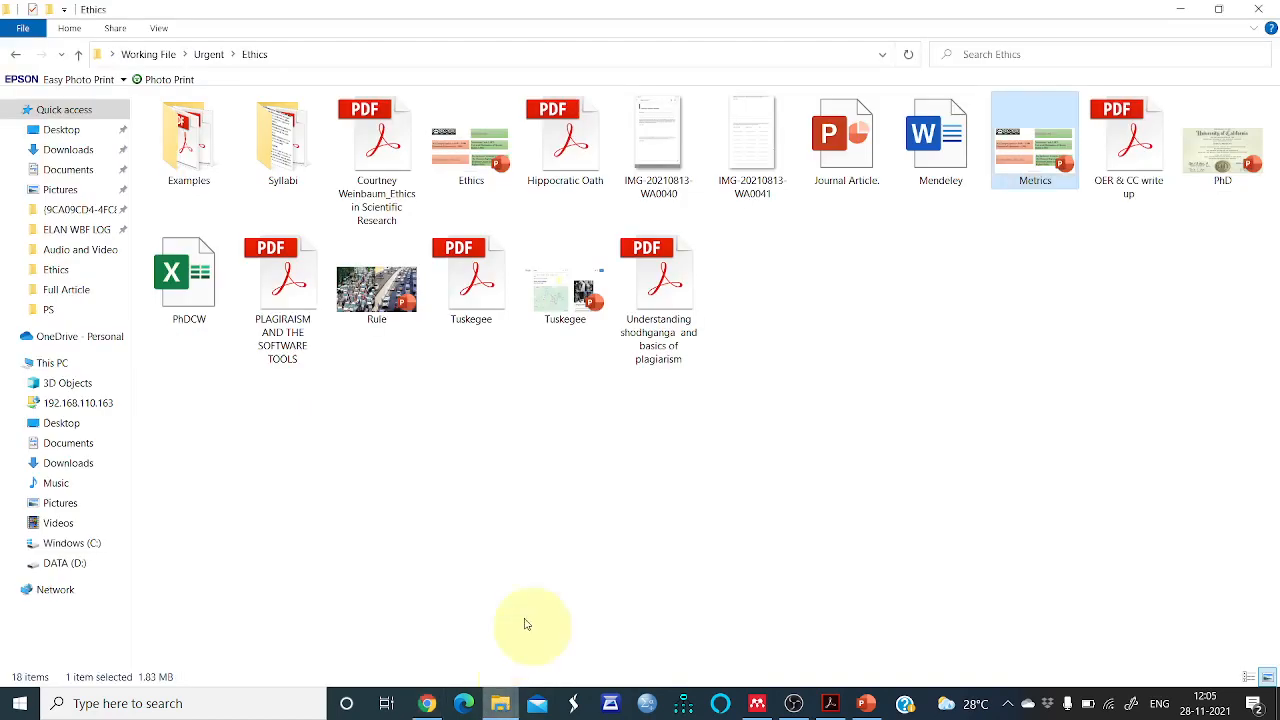
pyautogui.click(935, 163)
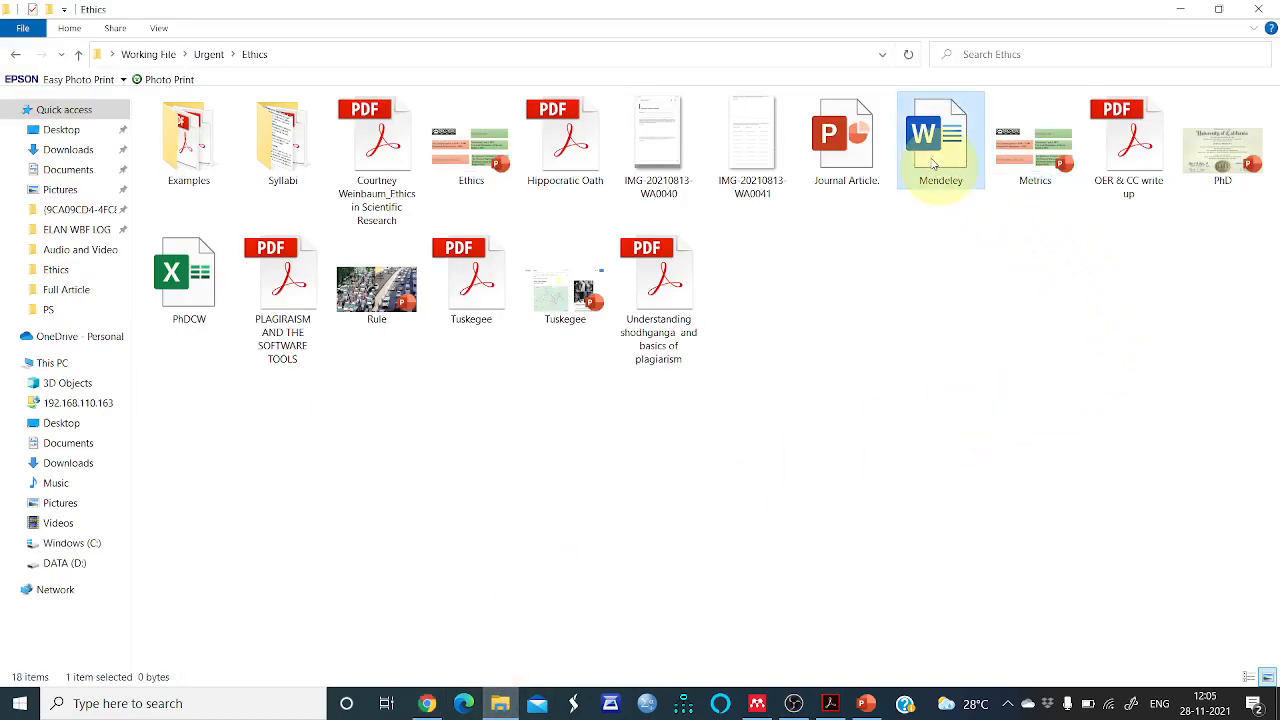
pyautogui.doubleClick(935, 163)
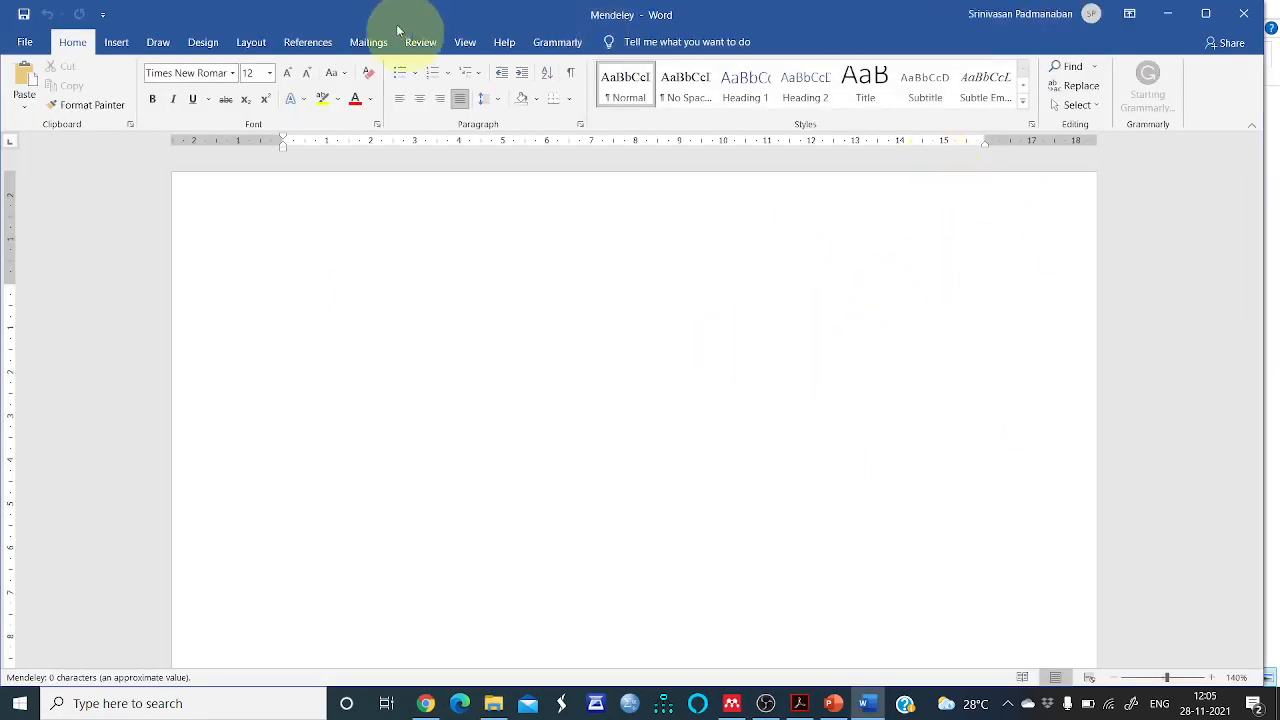
pyautogui.click(309, 43)
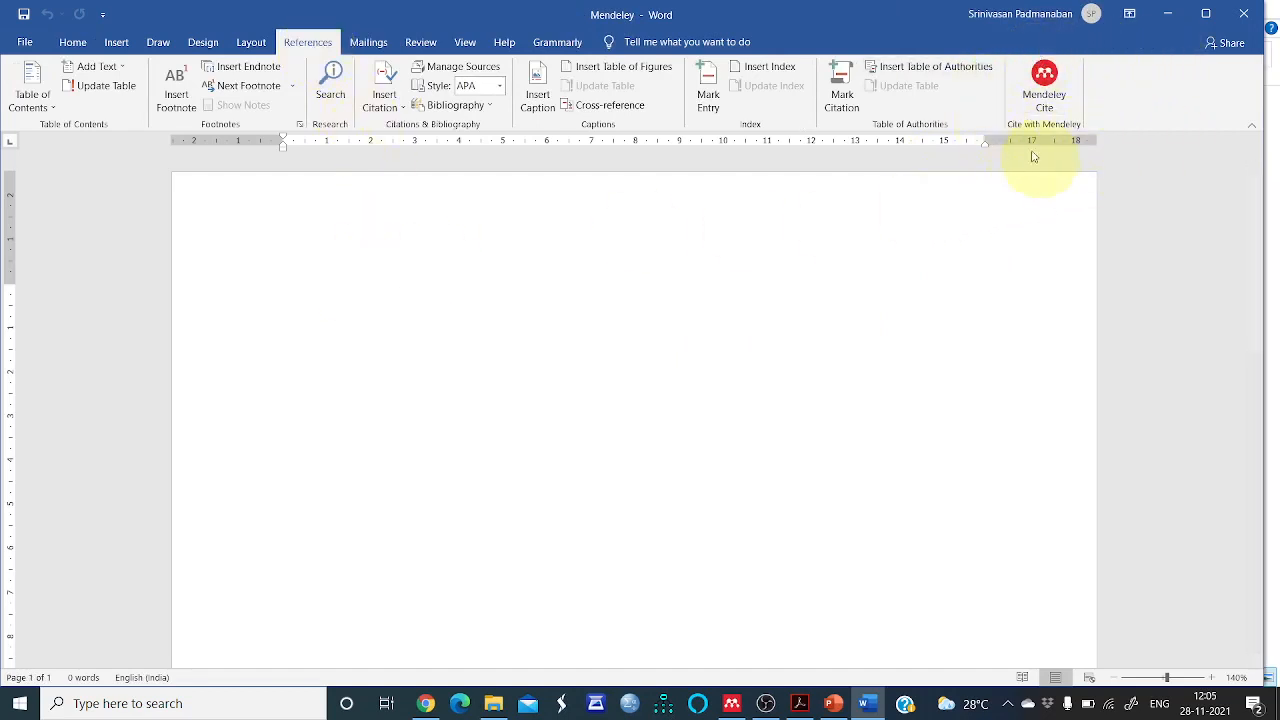
pyautogui.click(1064, 95)
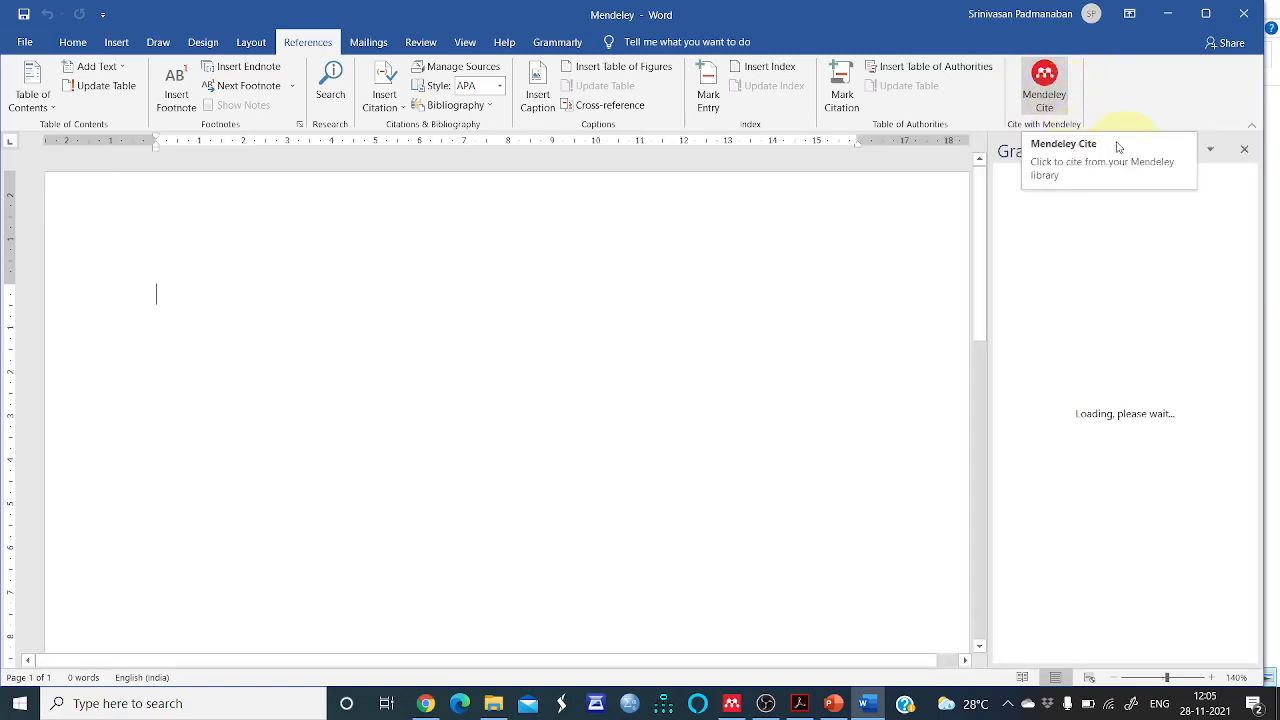
pyautogui.click(1250, 153)
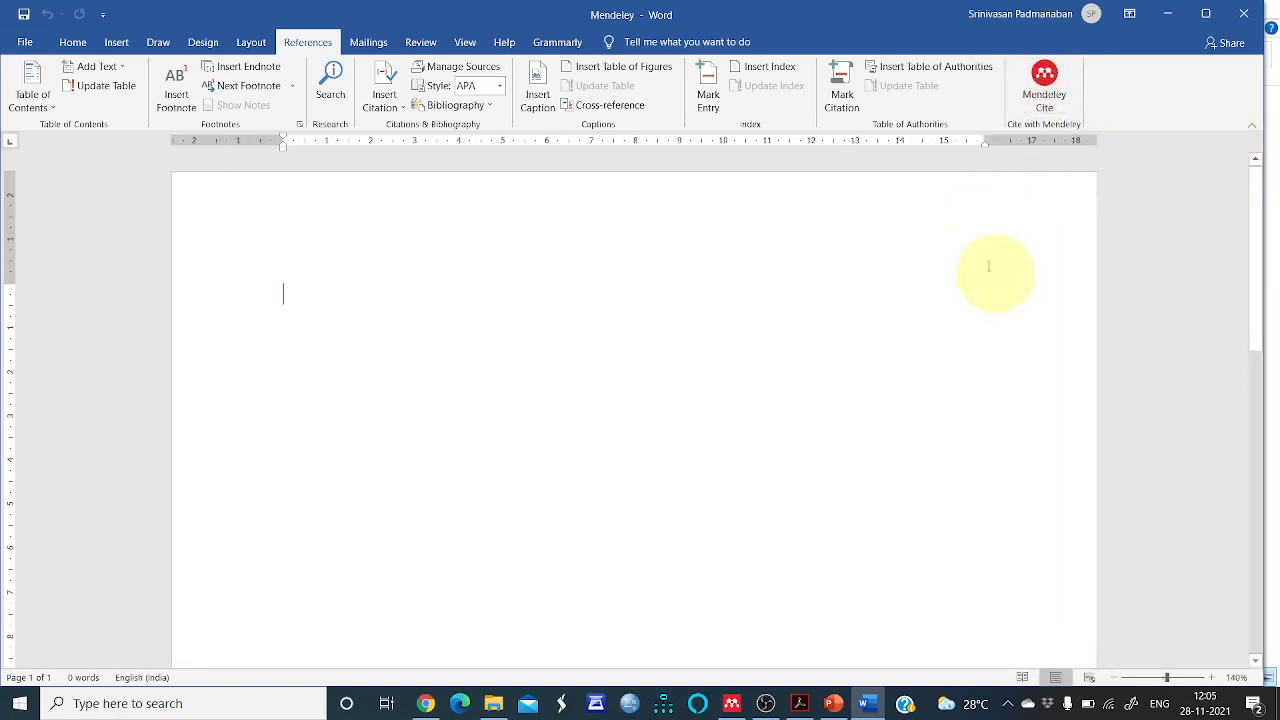
pyautogui.click(834, 704)
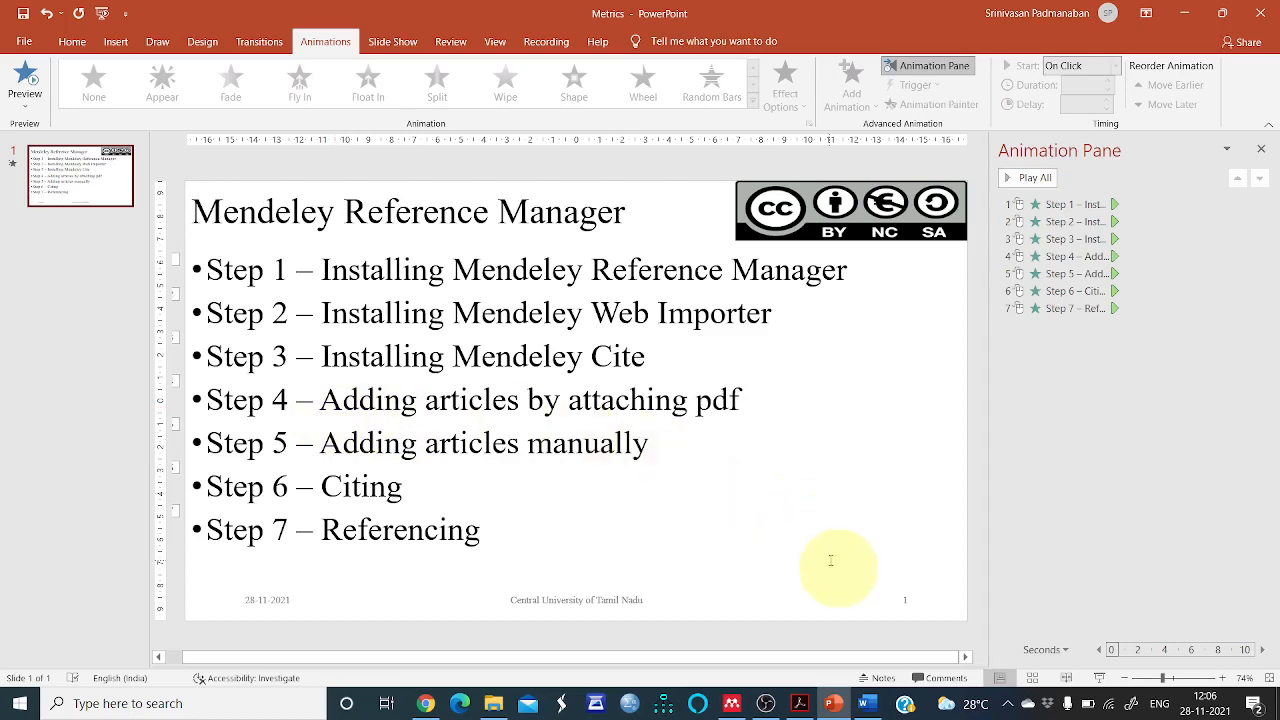
# Browse the library's sections in turn: Recently Added, Recently Read, Favorites, My Publications and Trash
pyautogui.click(732, 703)
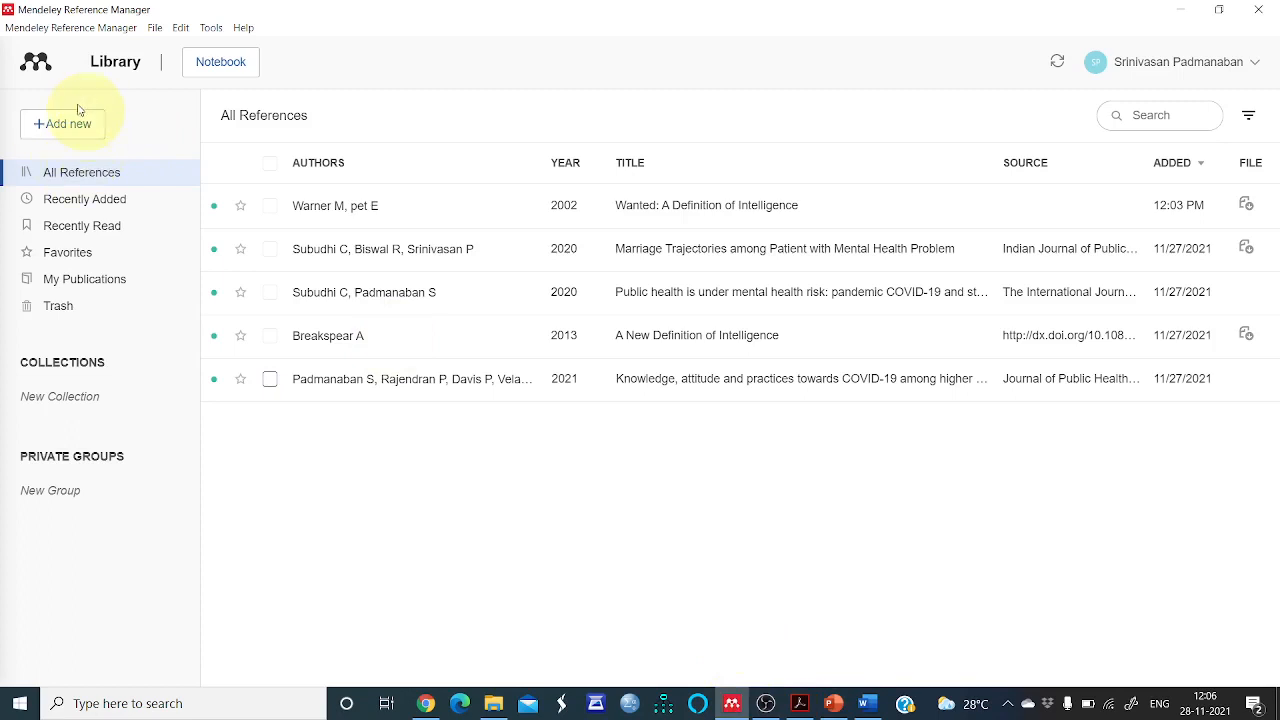
pyautogui.click(77, 178)
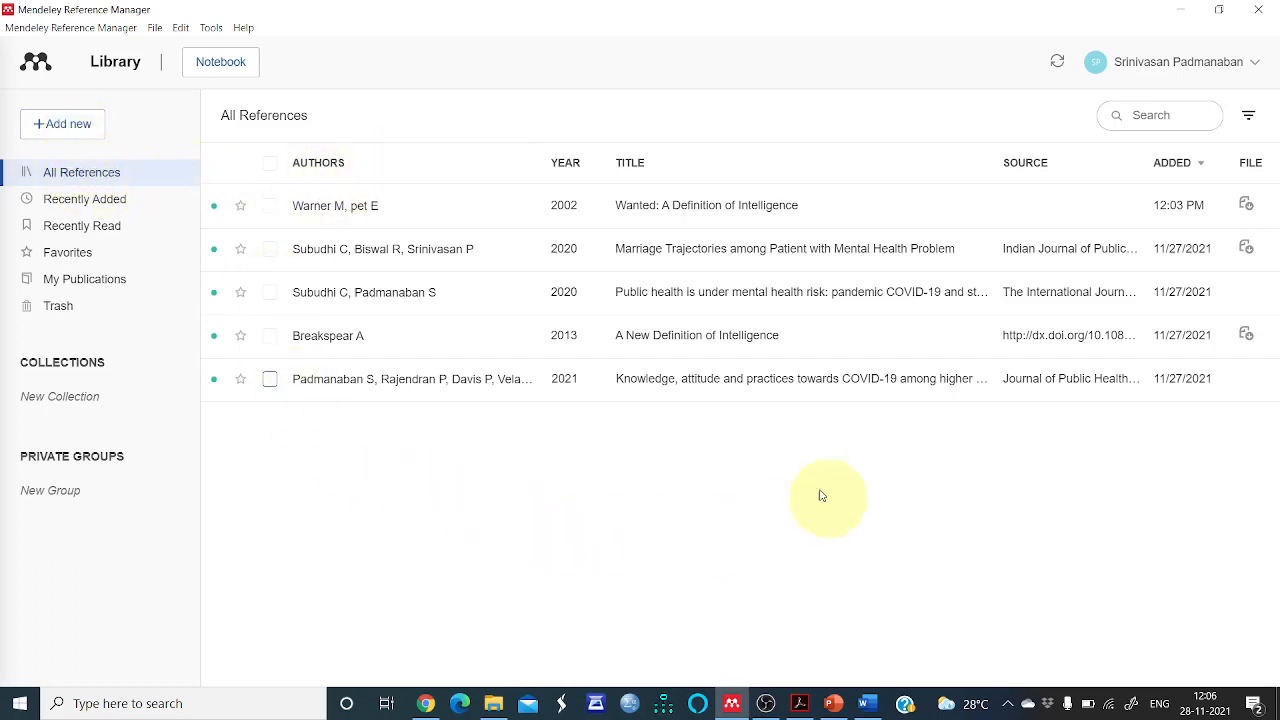
pyautogui.click(99, 210)
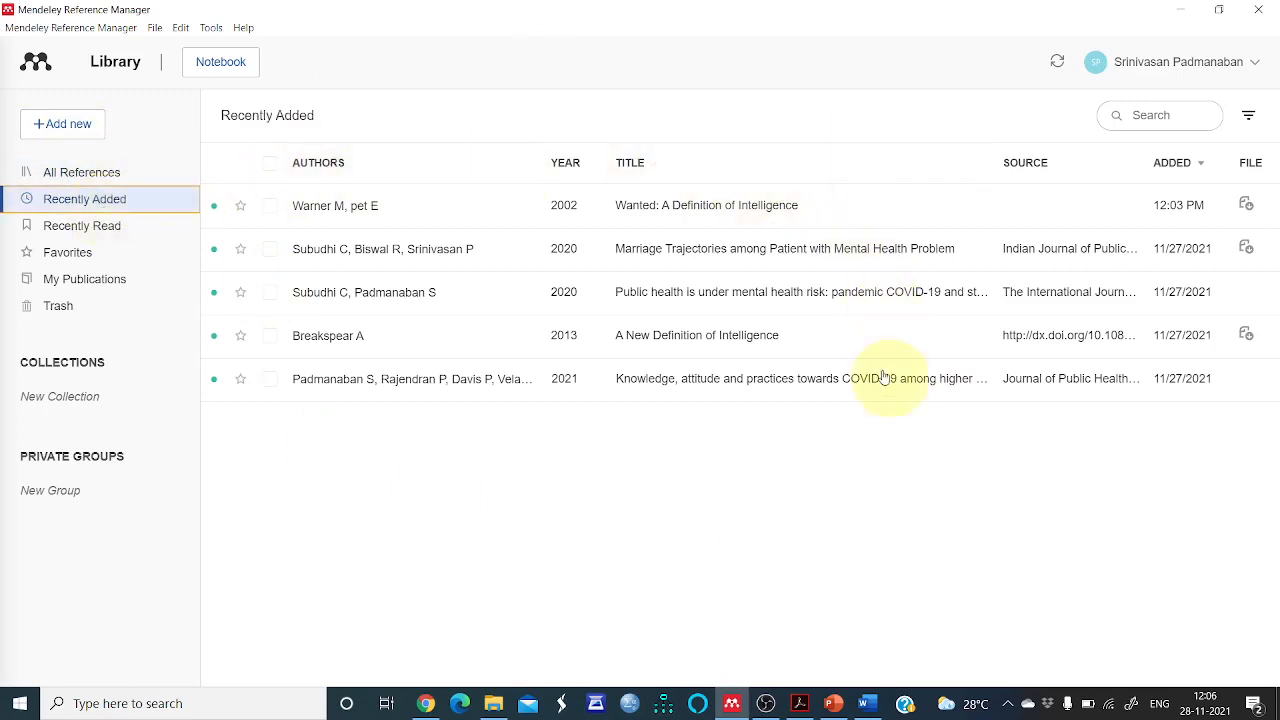
pyautogui.click(110, 238)
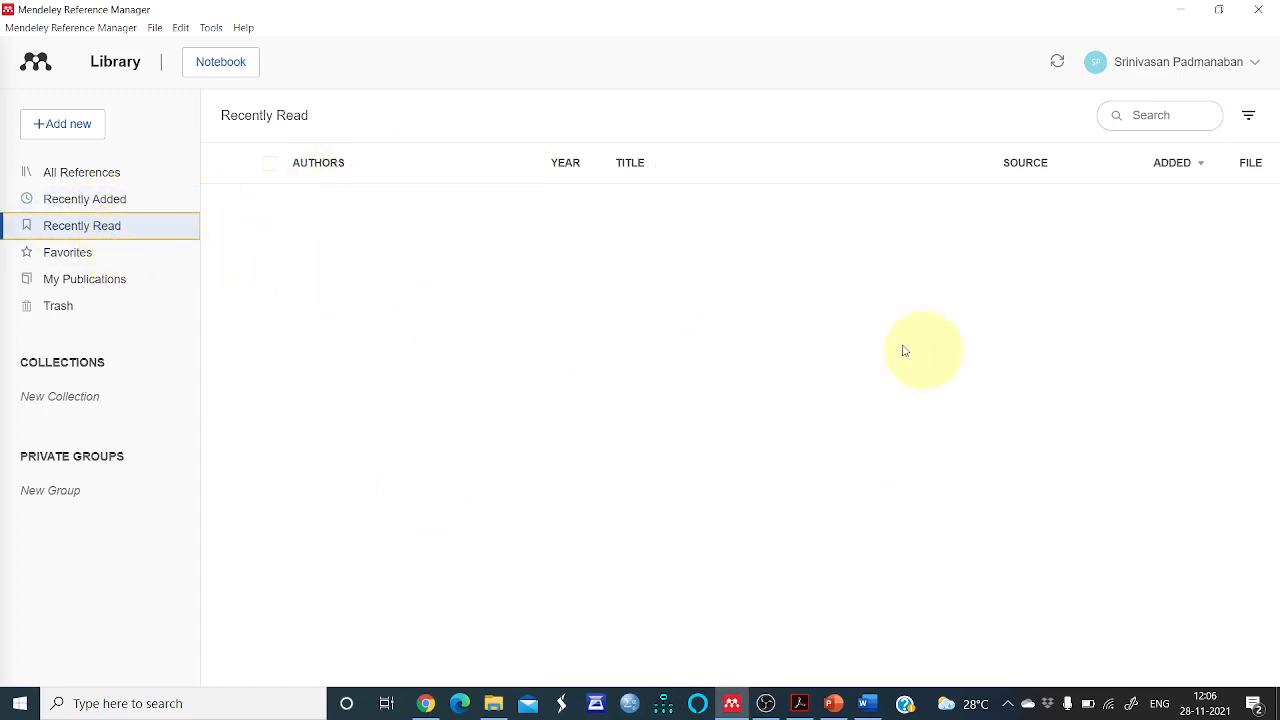
pyautogui.click(74, 256)
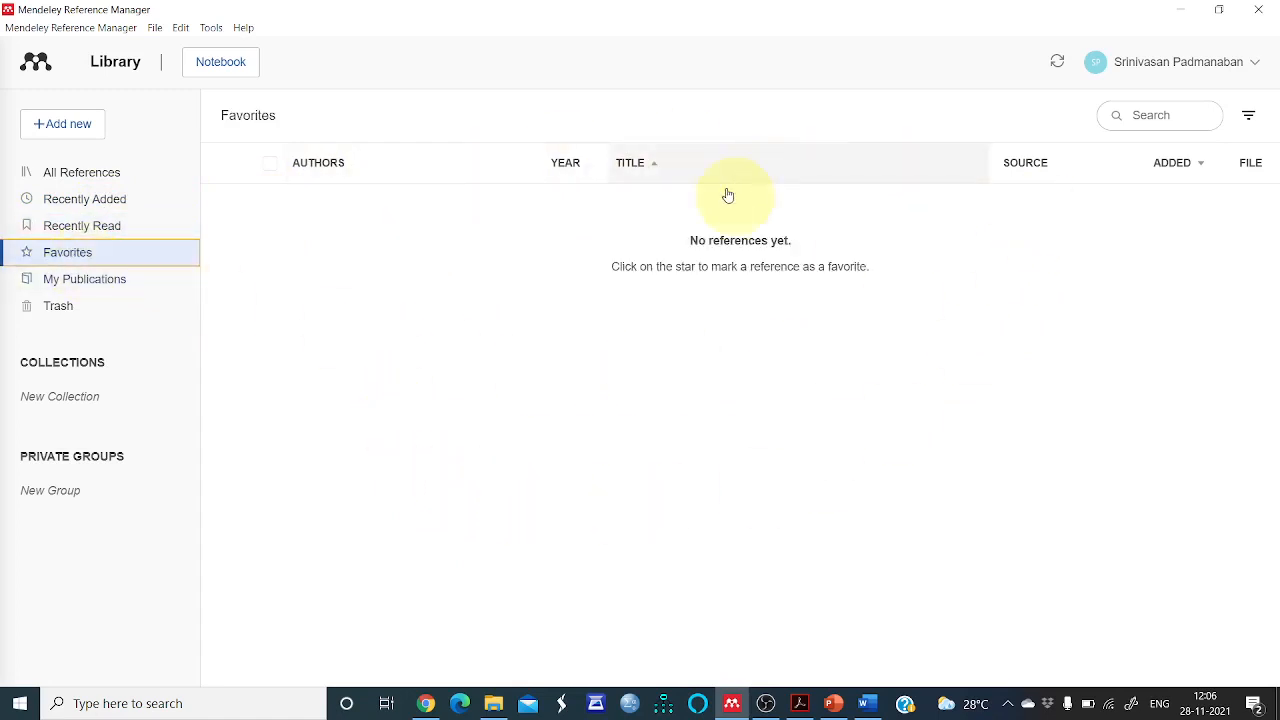
pyautogui.click(110, 283)
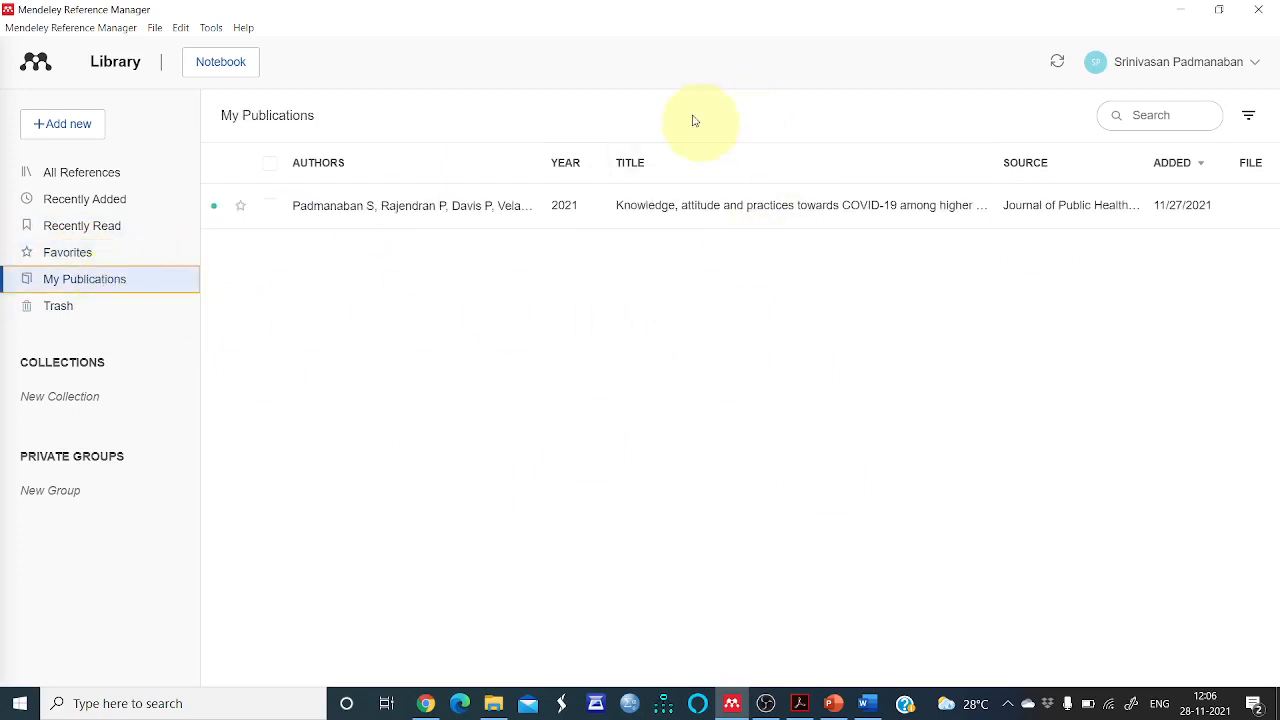
pyautogui.click(87, 316)
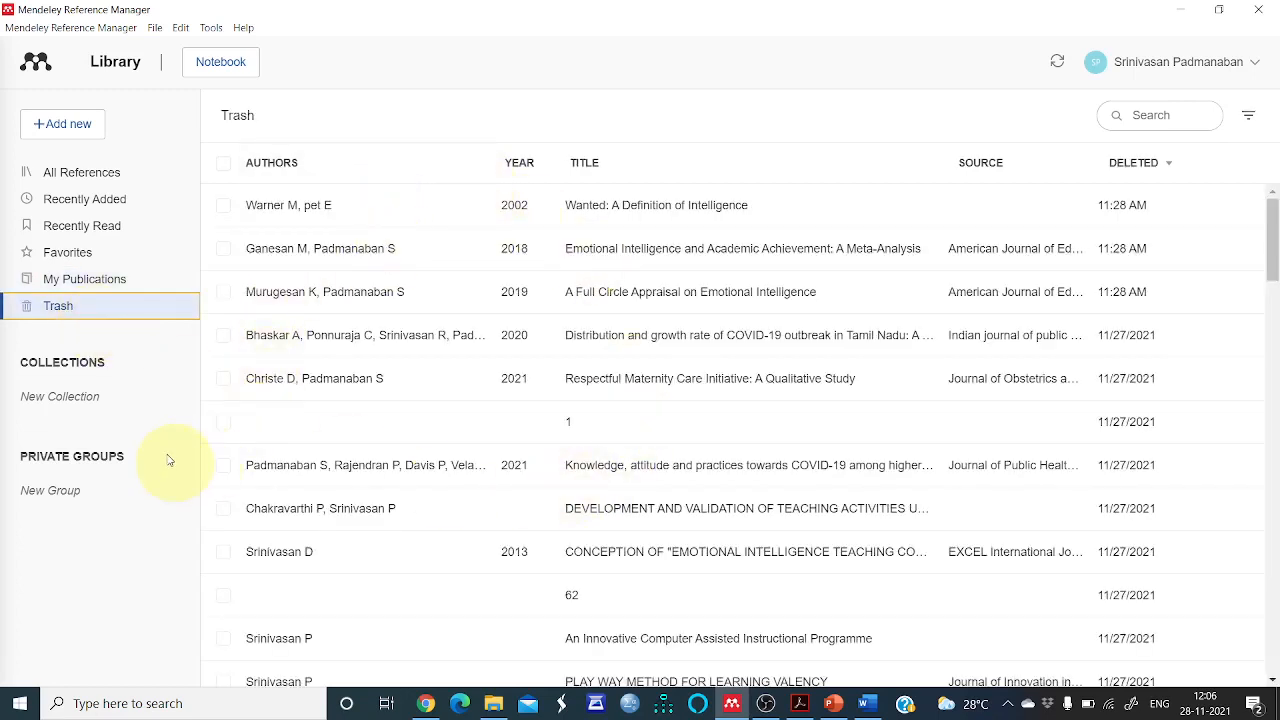
# Add the PDF file 54 from the Full Article folder to the library as a new reference and view All References
pyautogui.click(89, 131)
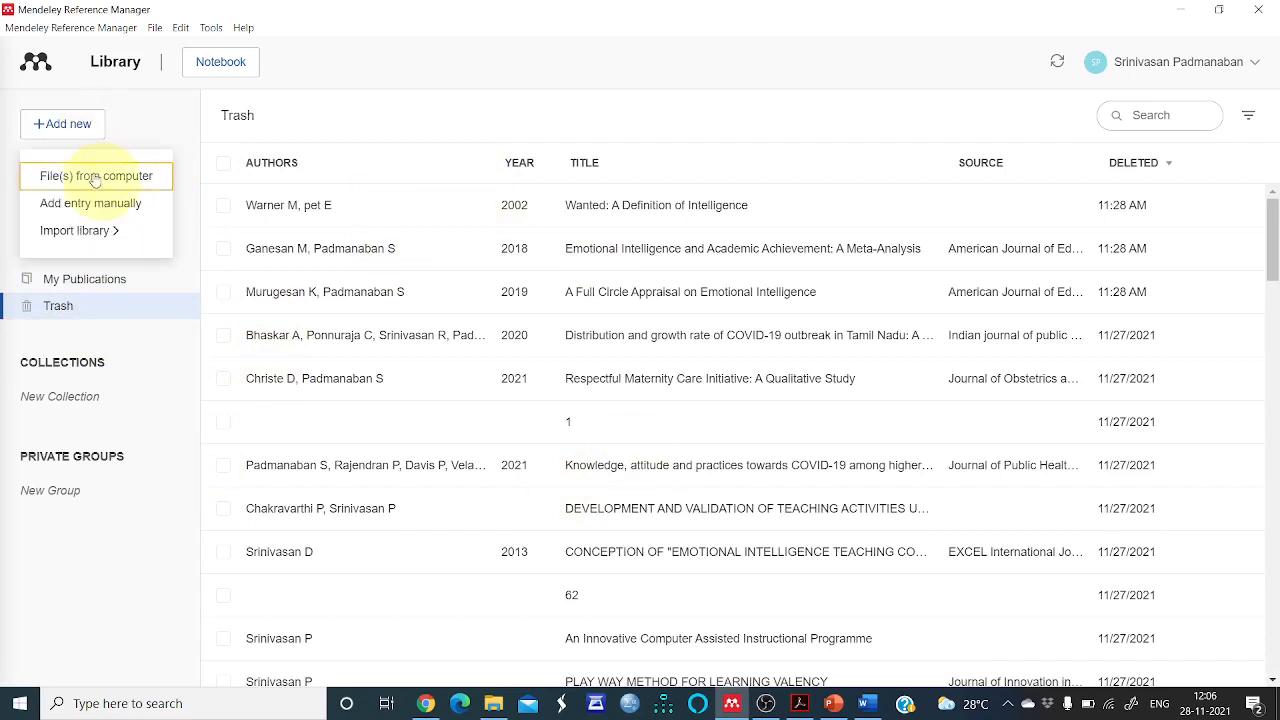
pyautogui.click(95, 178)
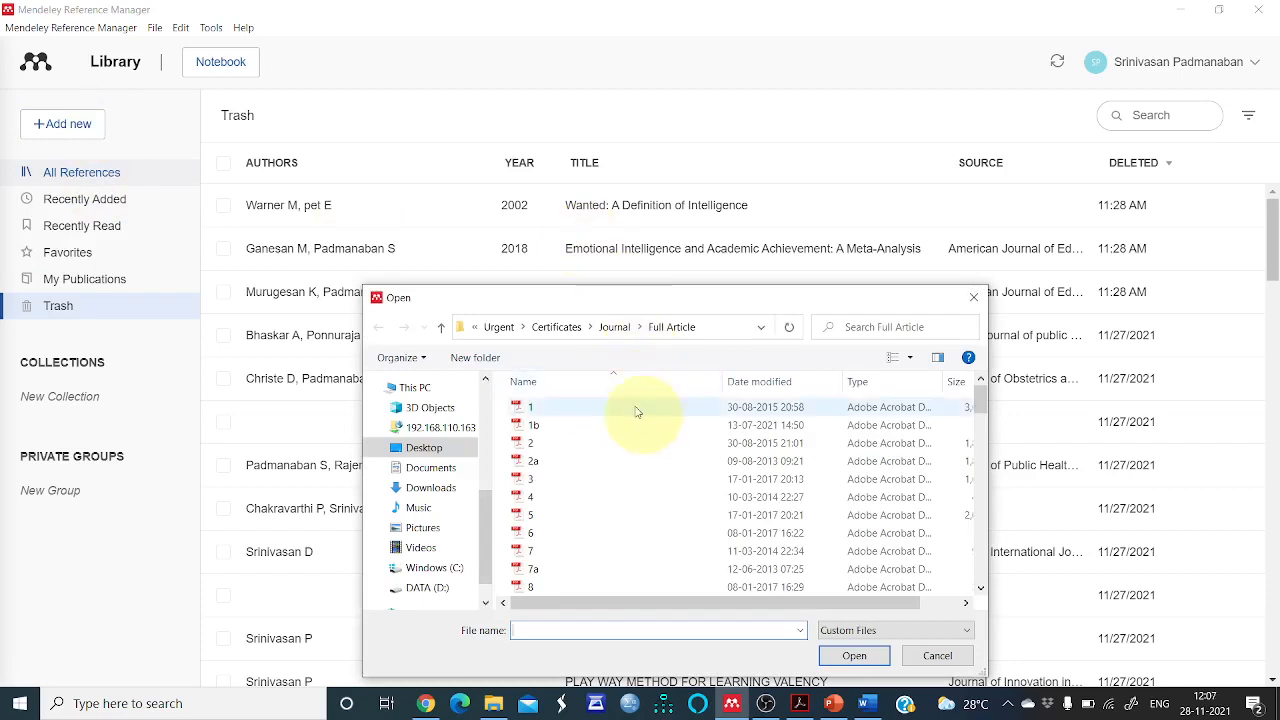
pyautogui.scroll(-7, 640, 450)
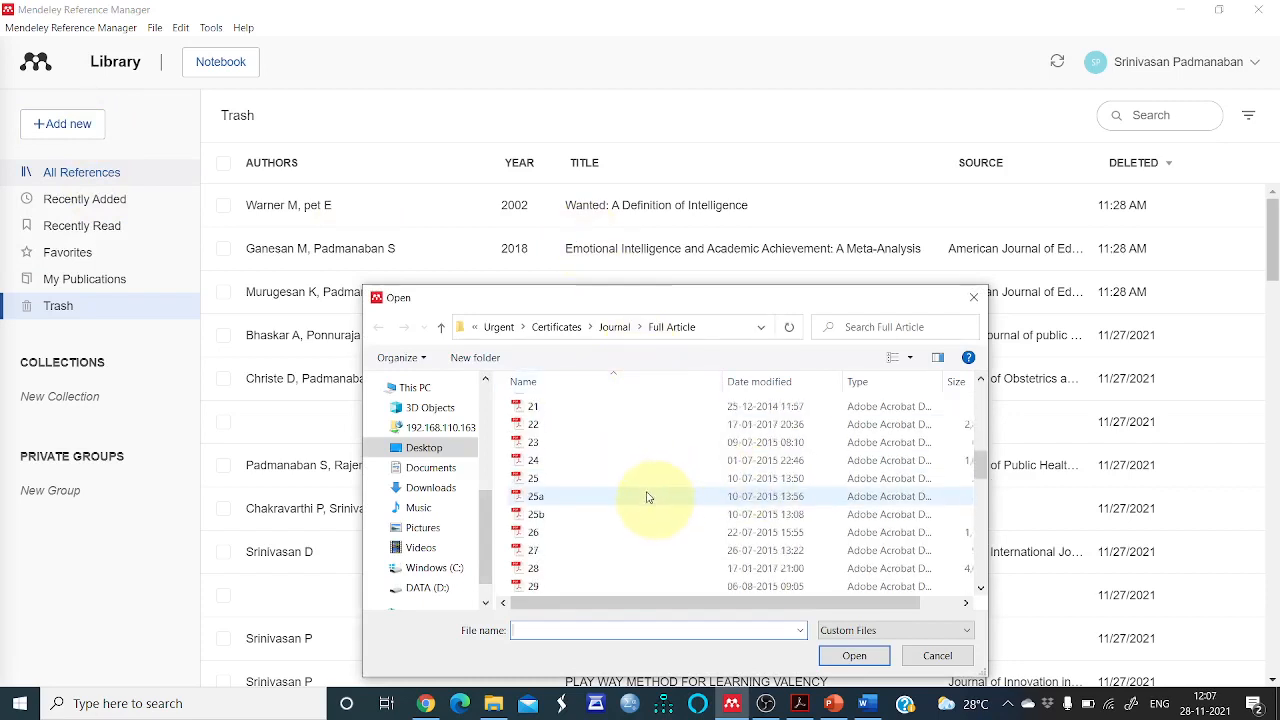
pyautogui.scroll(-4, 647, 497)
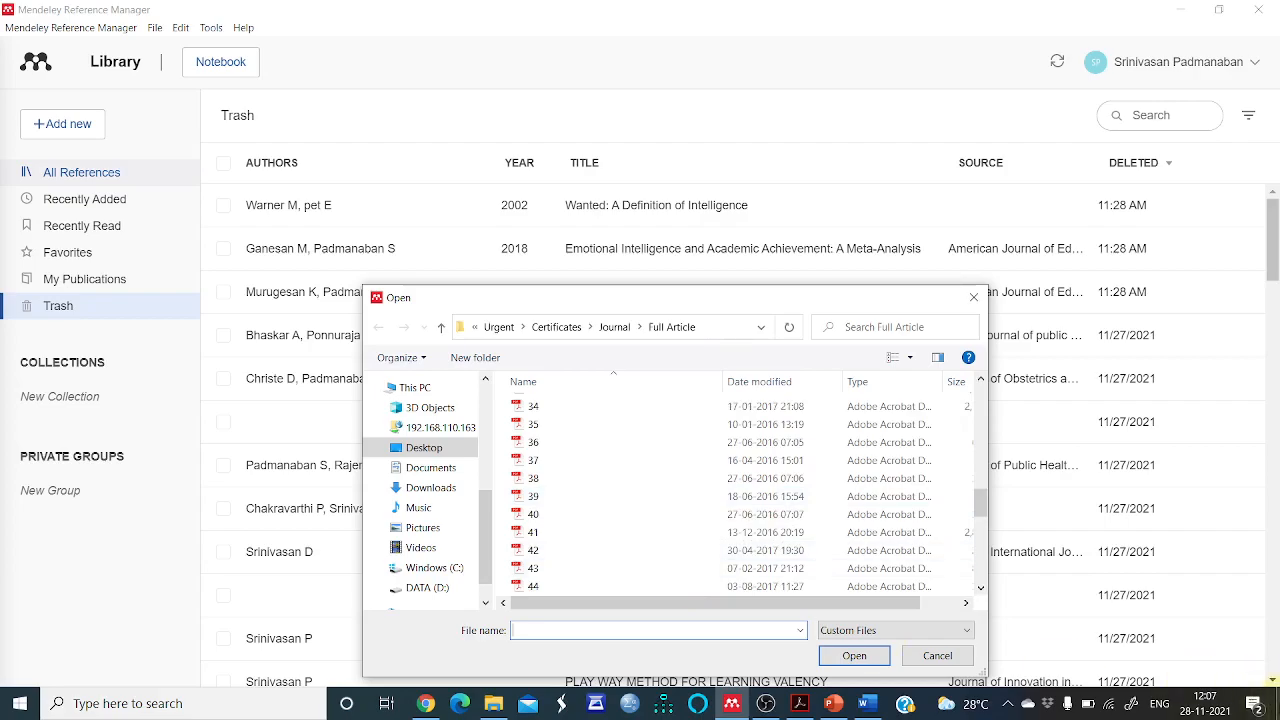
pyautogui.press('super+d')
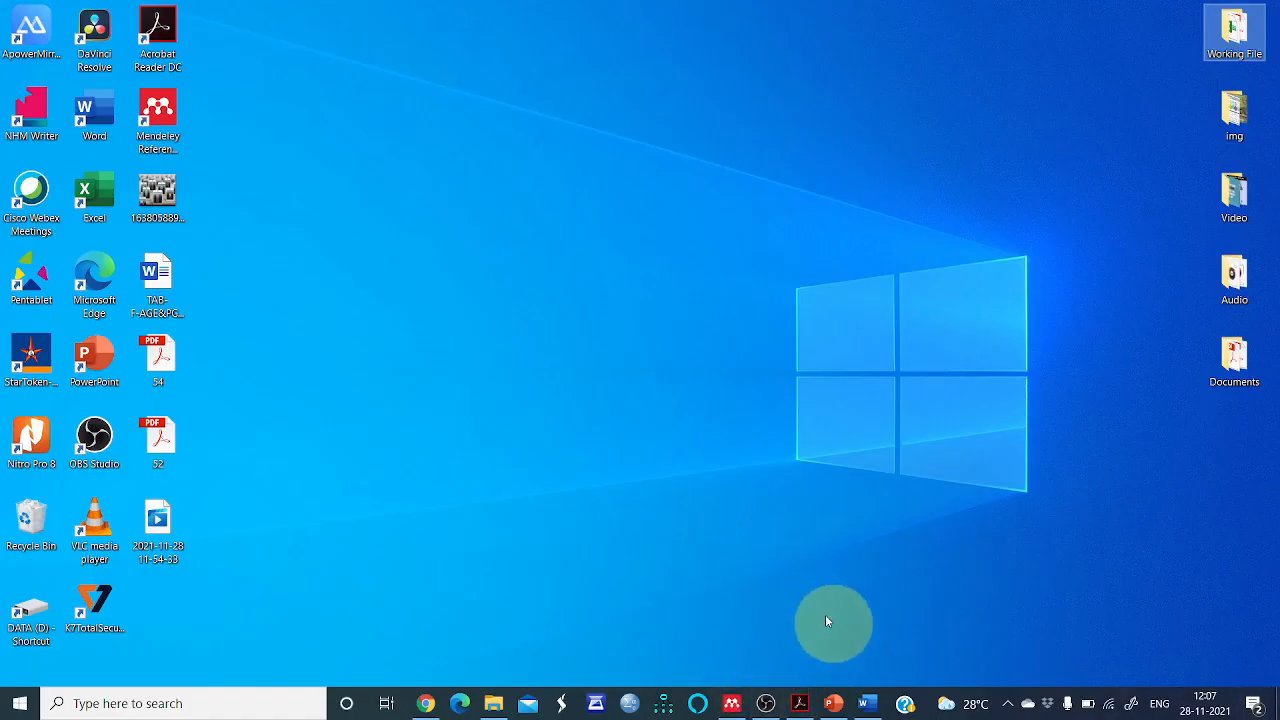
pyautogui.click(740, 707)
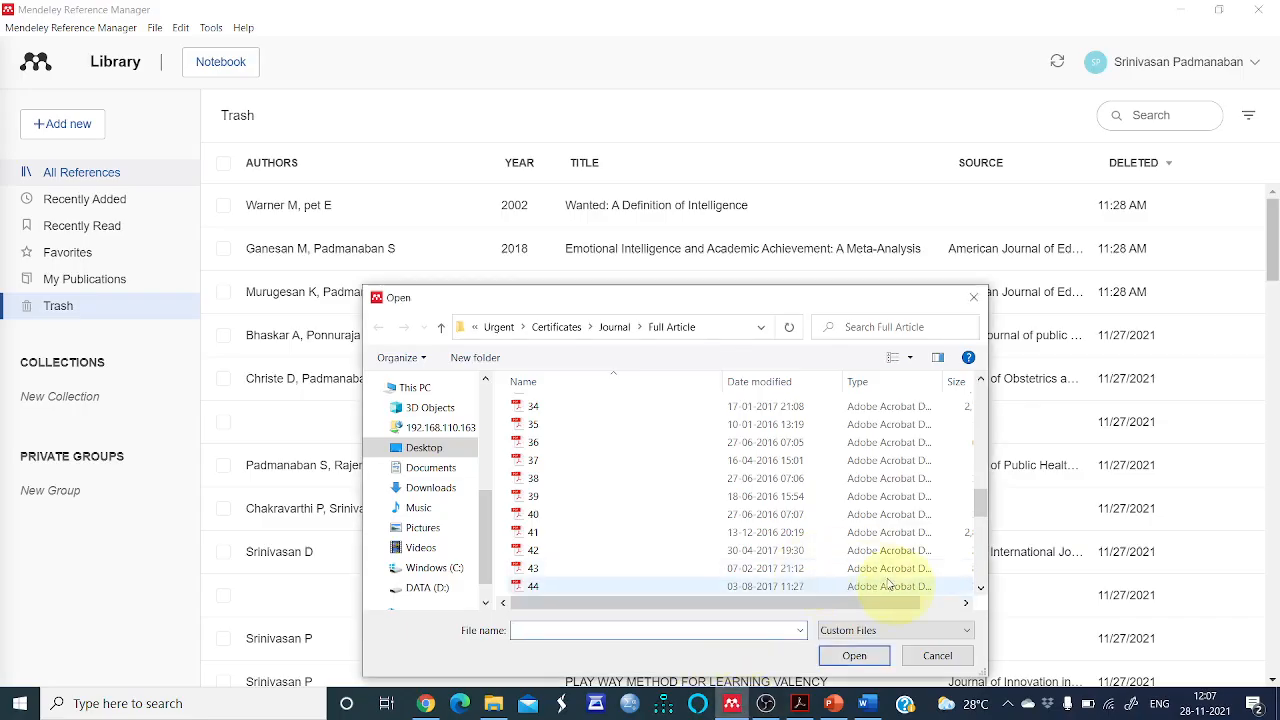
pyautogui.scroll(-4, 571, 541)
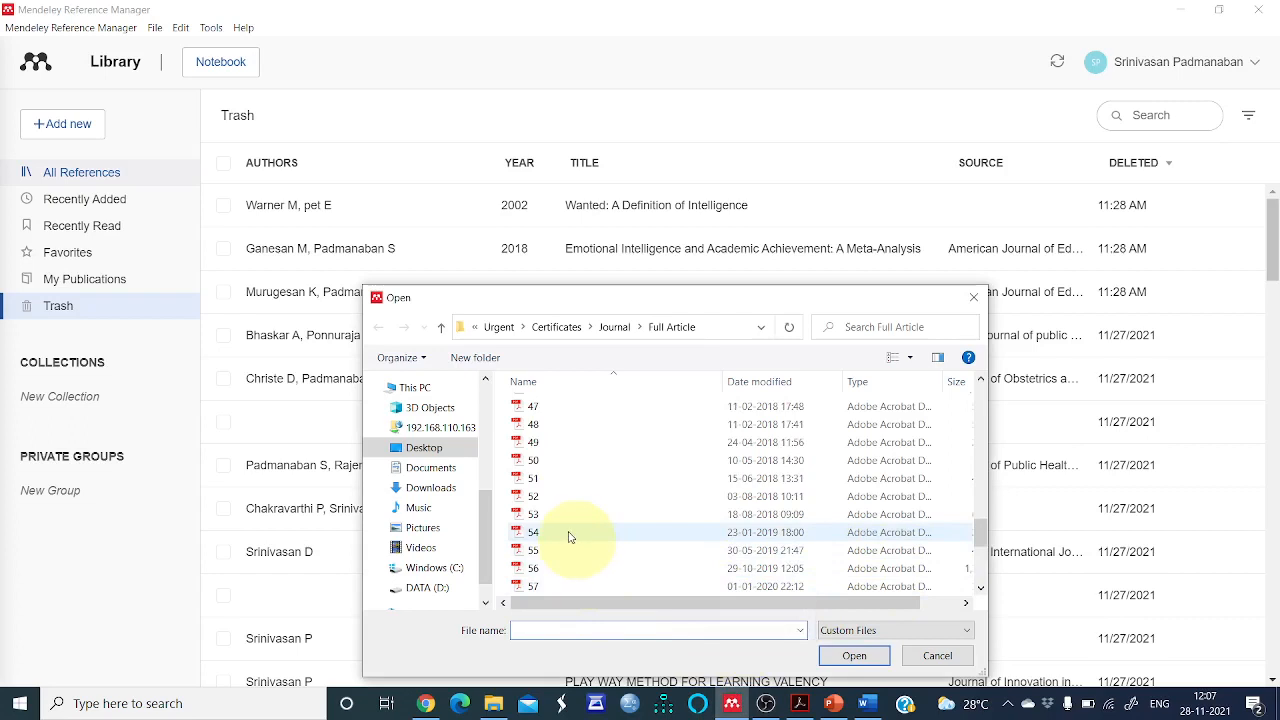
pyautogui.click(568, 537)
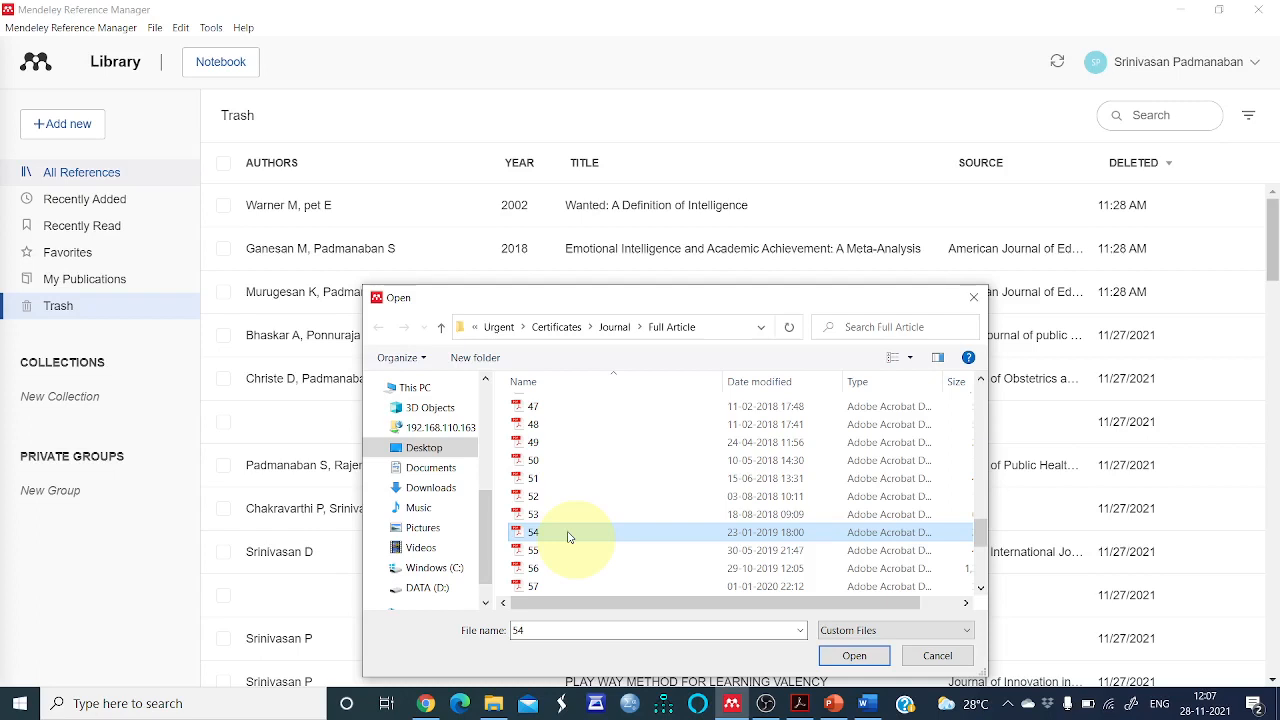
pyautogui.click(568, 537)
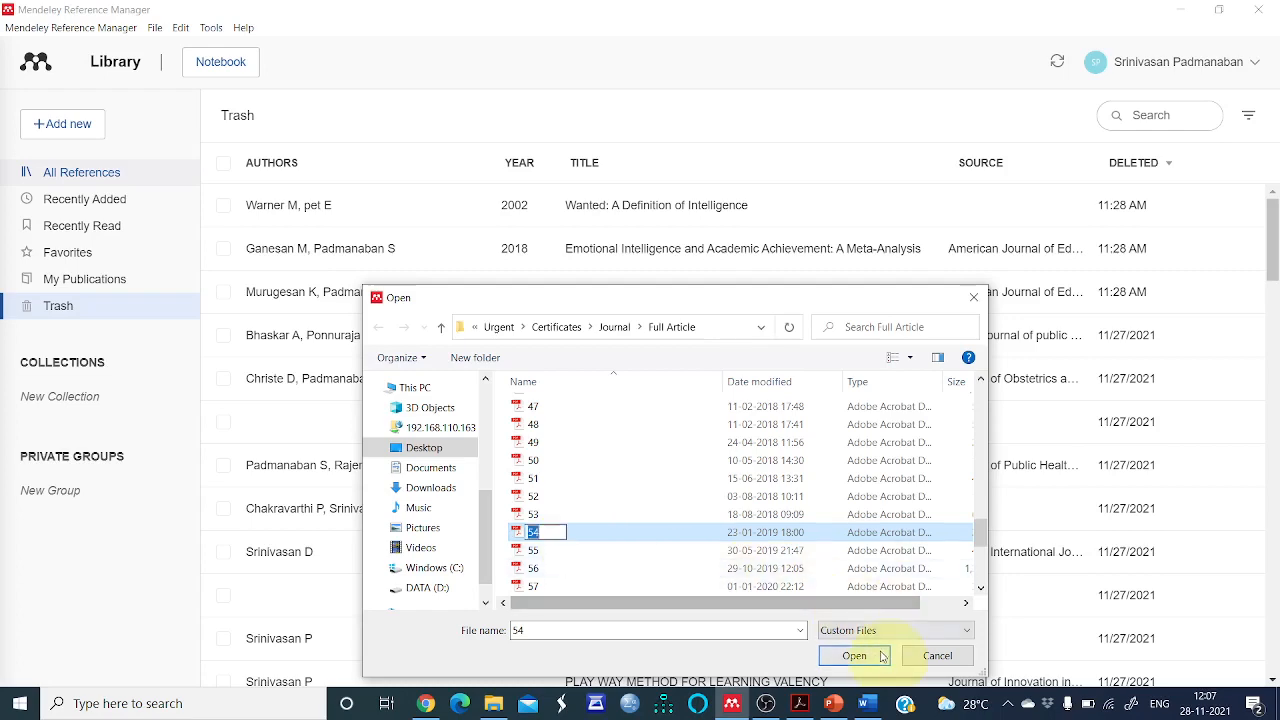
pyautogui.click(580, 551)
pyautogui.click(573, 533)
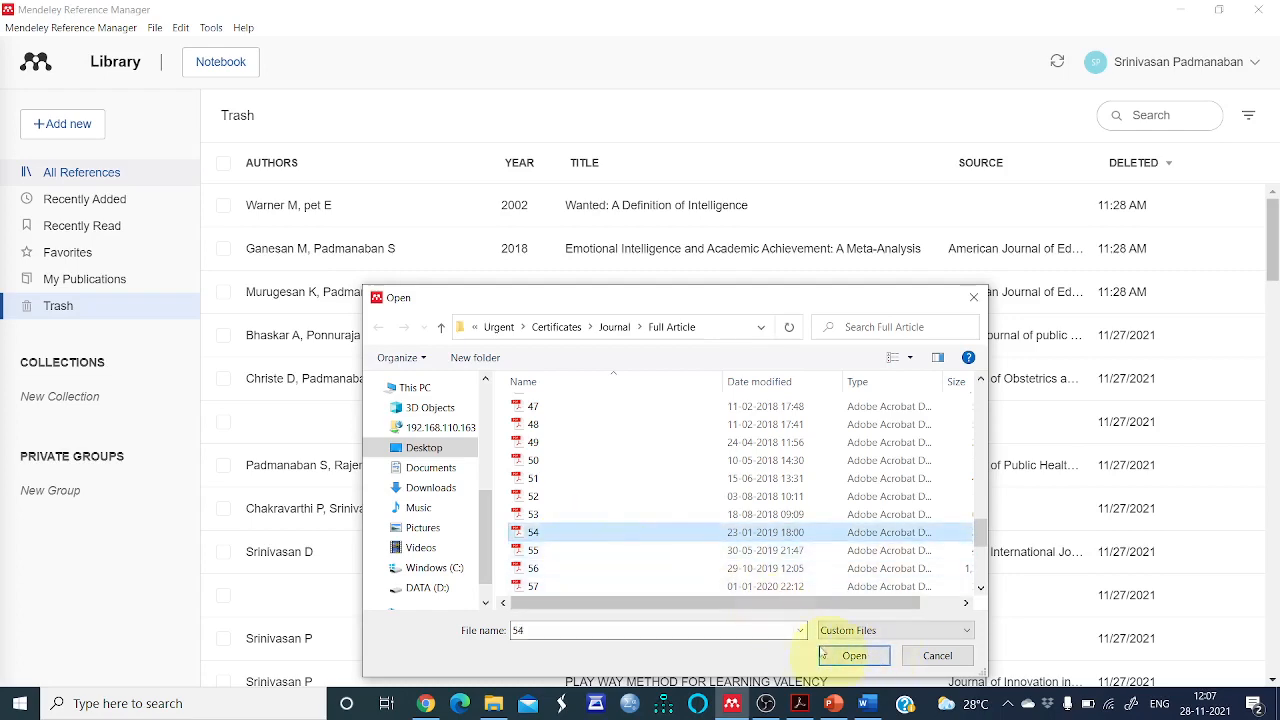
pyautogui.click(853, 656)
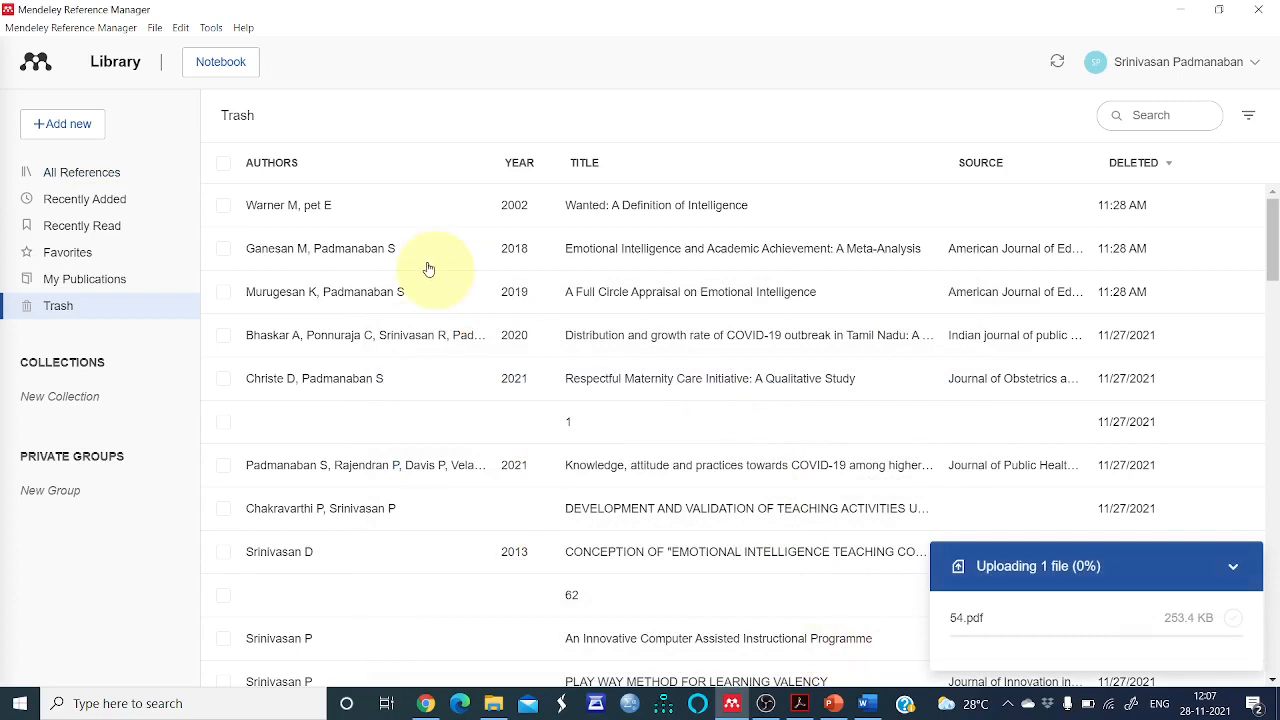
pyautogui.click(119, 180)
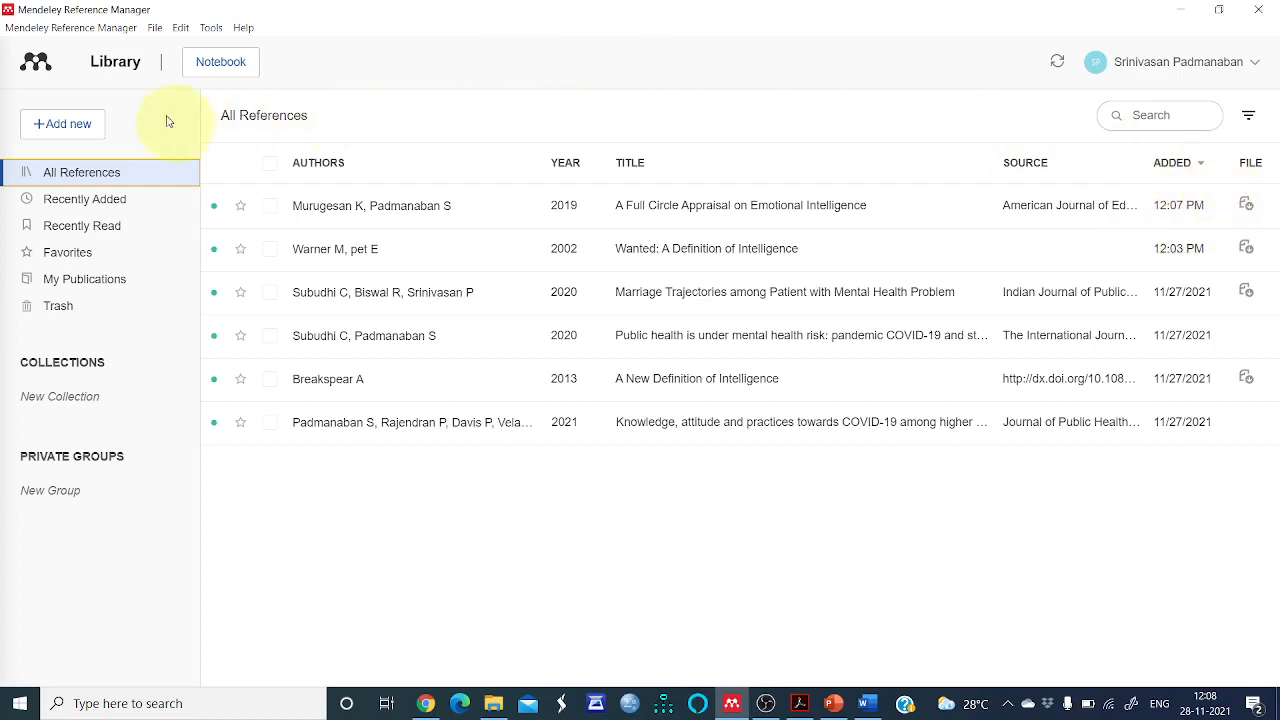
# Glance at the step list in PowerPoint and open the Add entry manually form in Mendeley
pyautogui.click(833, 704)
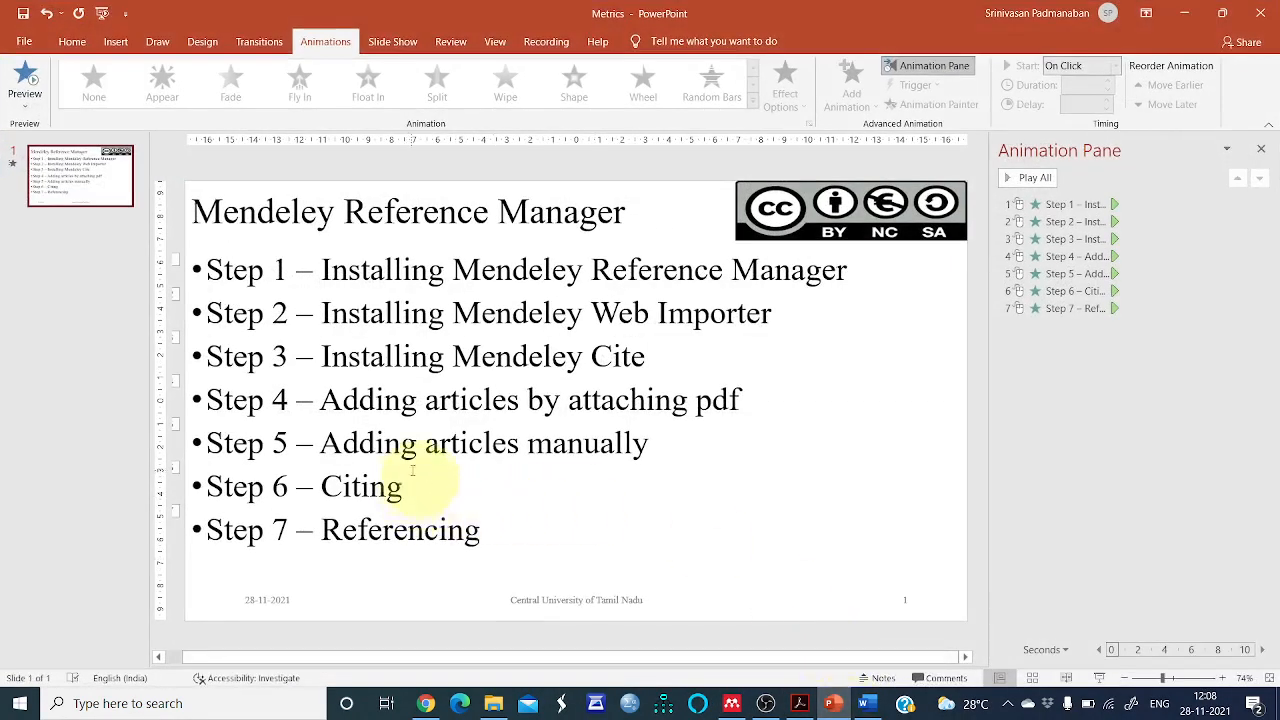
pyautogui.click(732, 704)
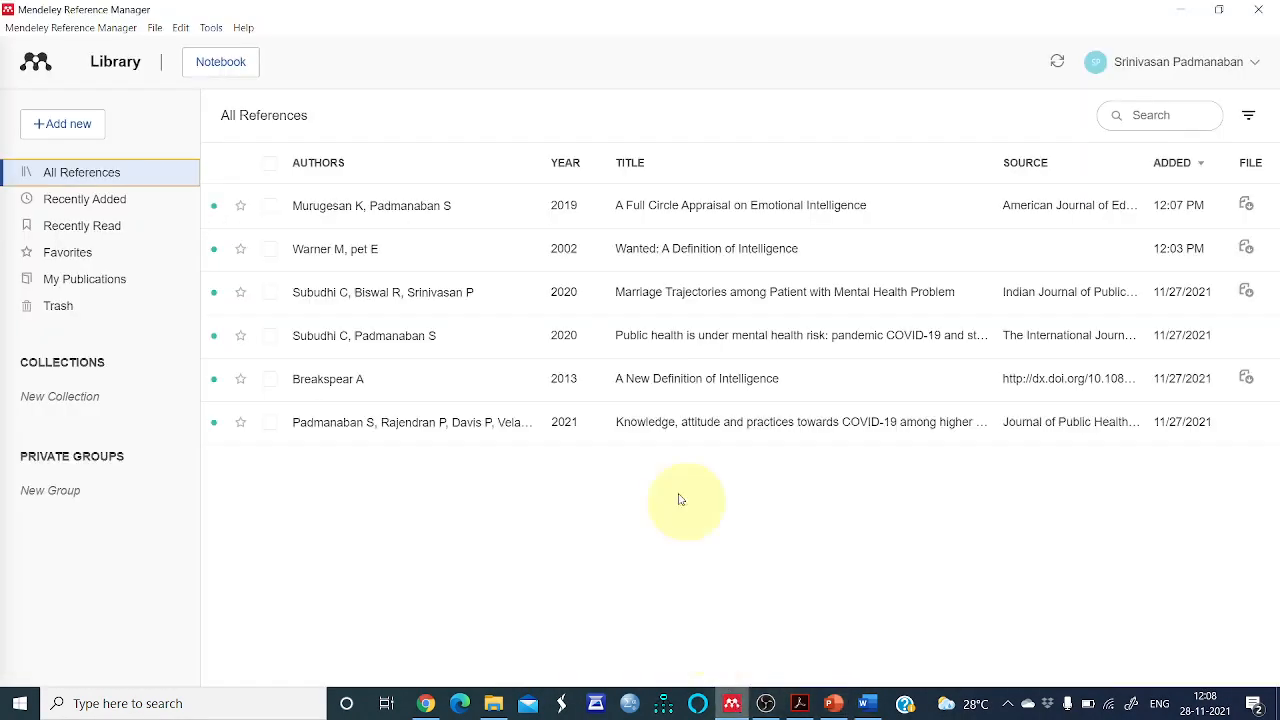
pyautogui.click(66, 124)
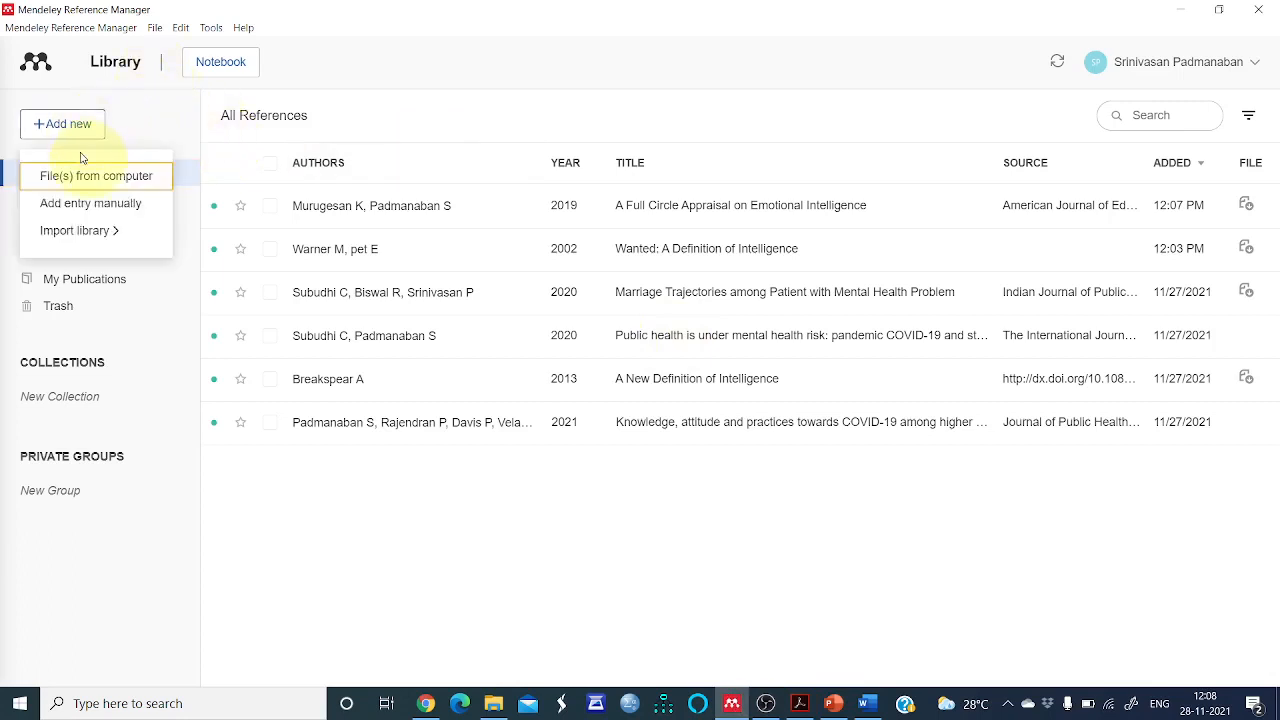
pyautogui.click(83, 204)
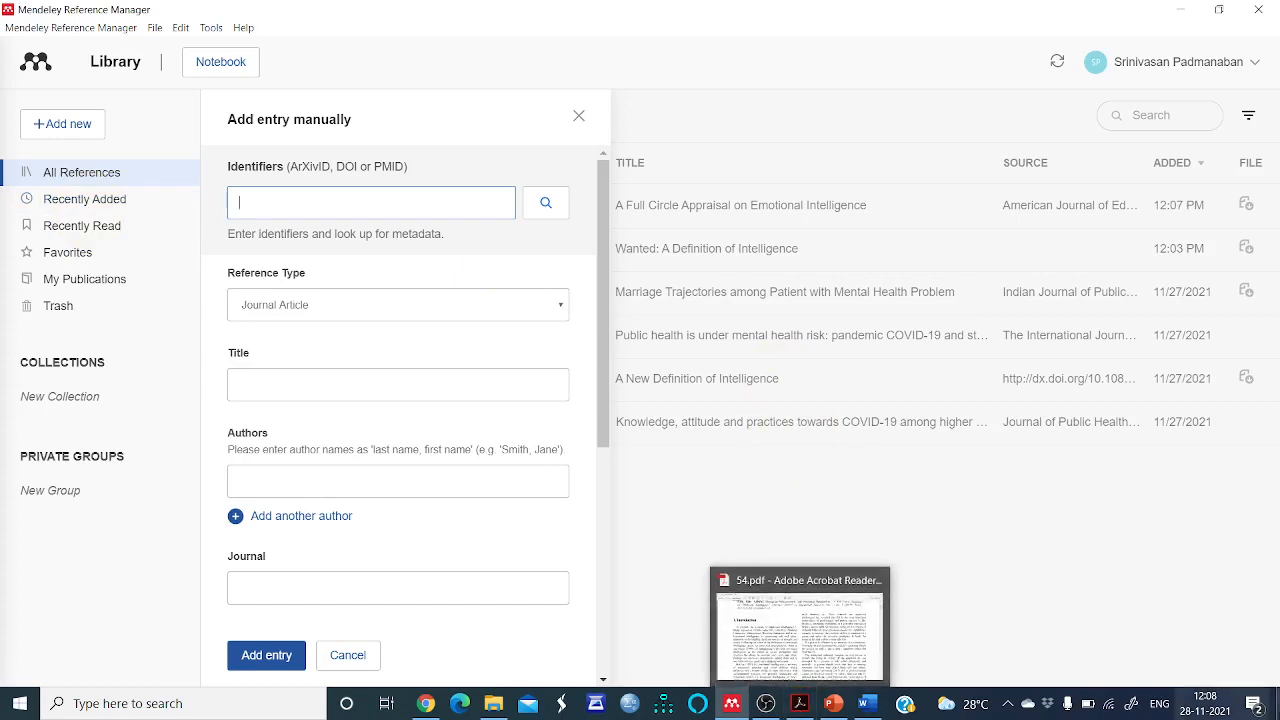
# Open the PDF 52 from the desktop in Acrobat Reader and hide its side pane
pyautogui.click(1277, 703)
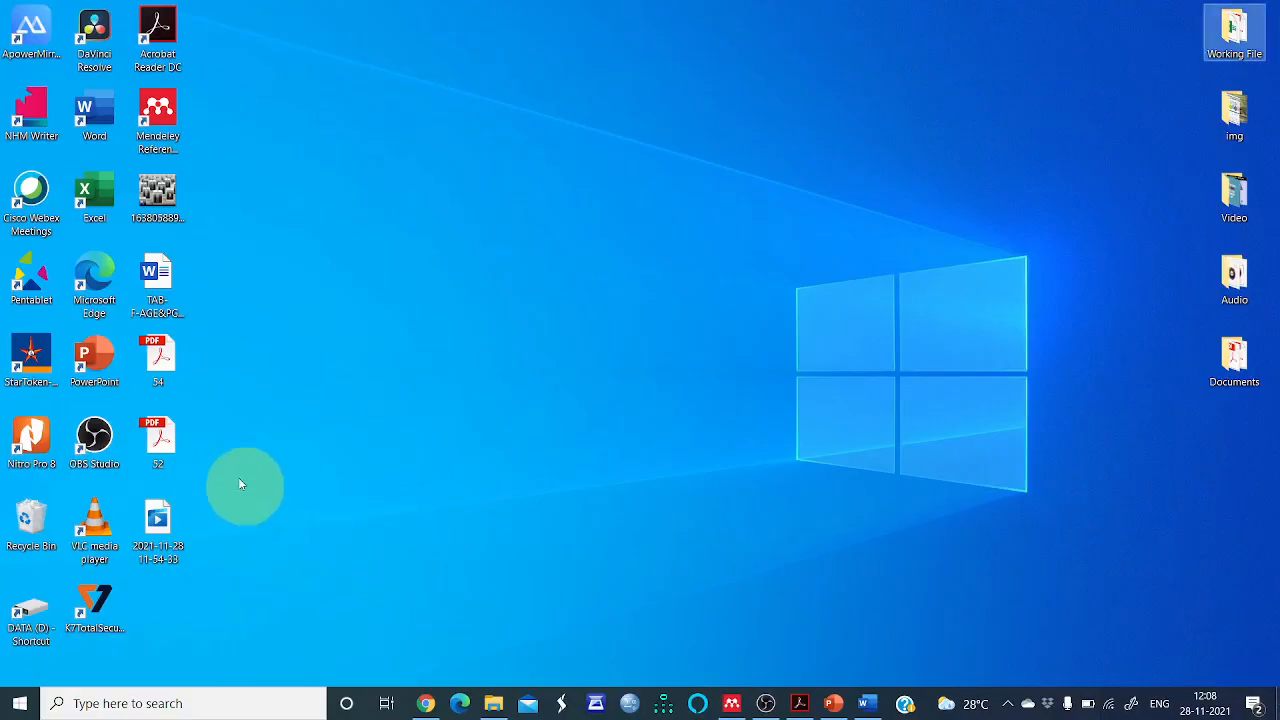
pyautogui.doubleClick(177, 445)
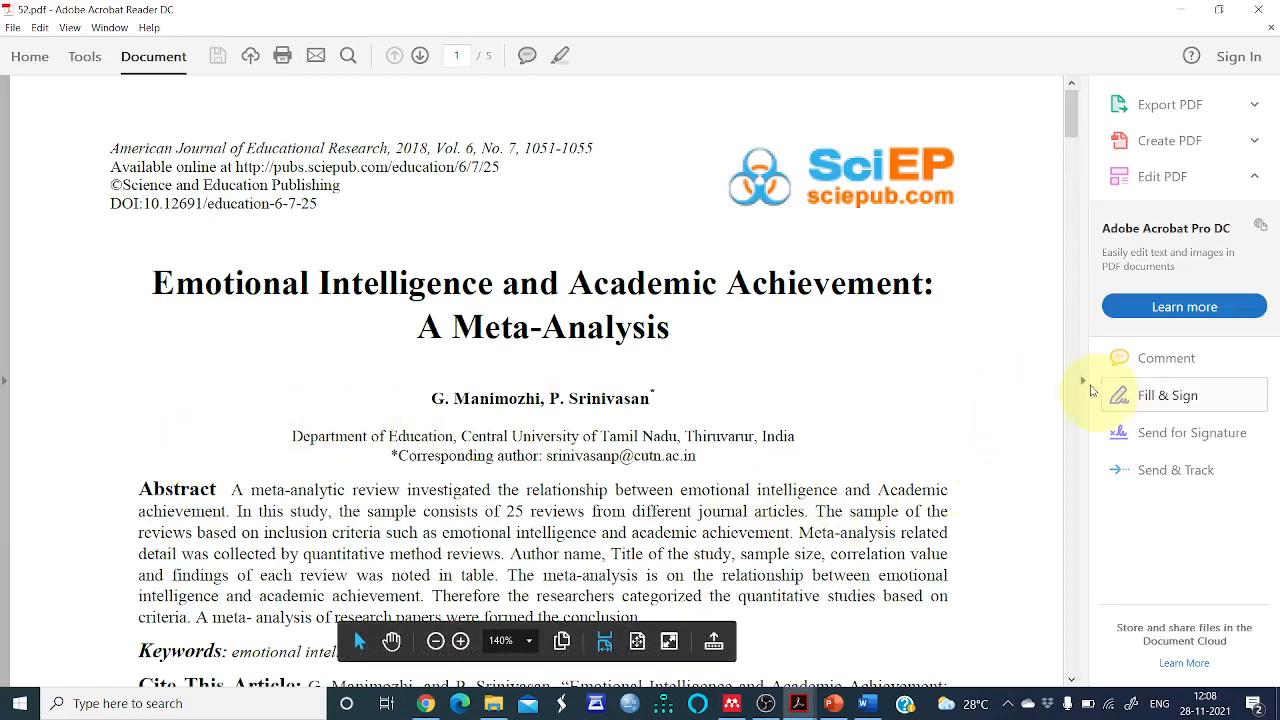
pyautogui.click(1083, 381)
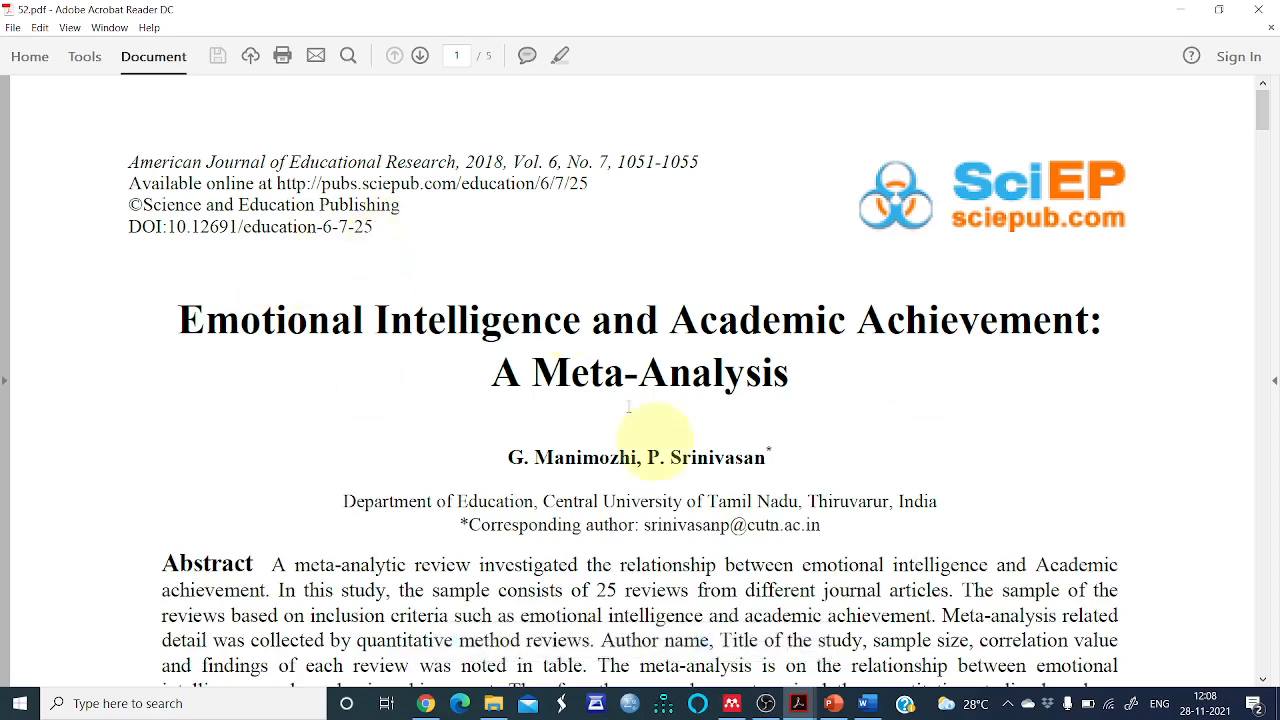
# Copy the article's DOI from the PDF and paste it as the identifier 10.12691/education-6-7-25
pyautogui.click(727, 706)
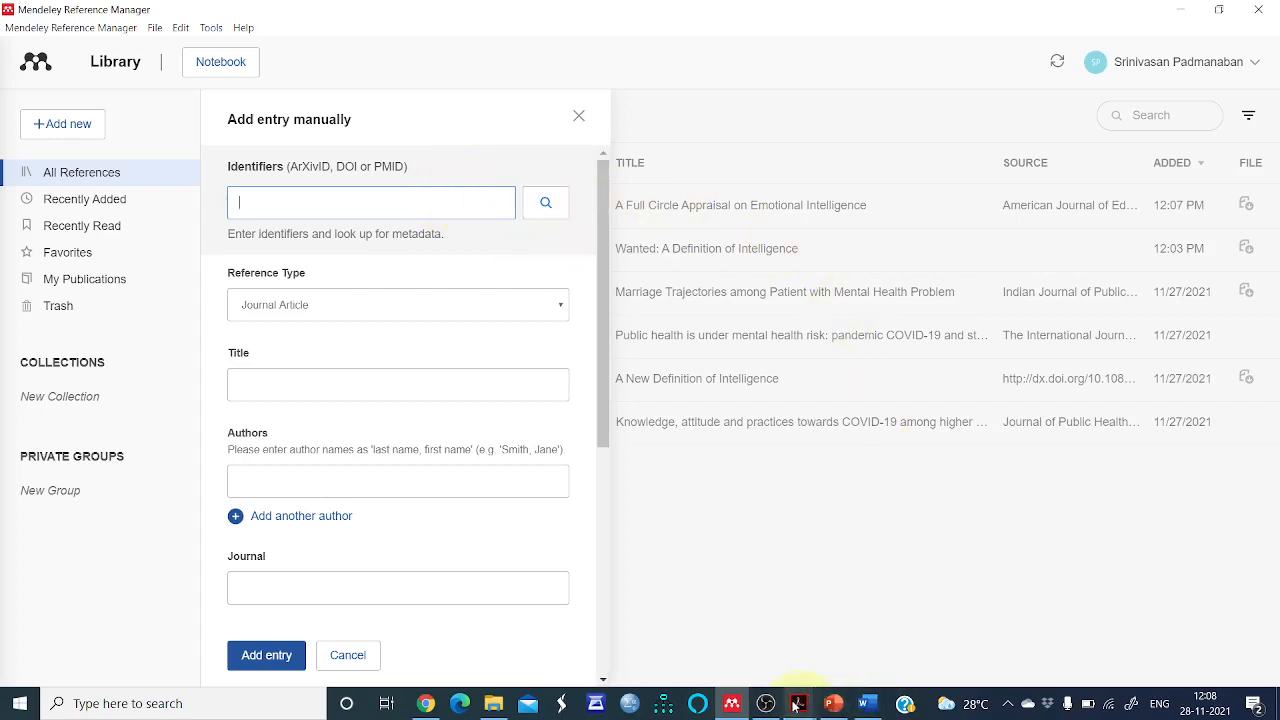
pyautogui.moveTo(795, 705)
pyautogui.click(888, 630)
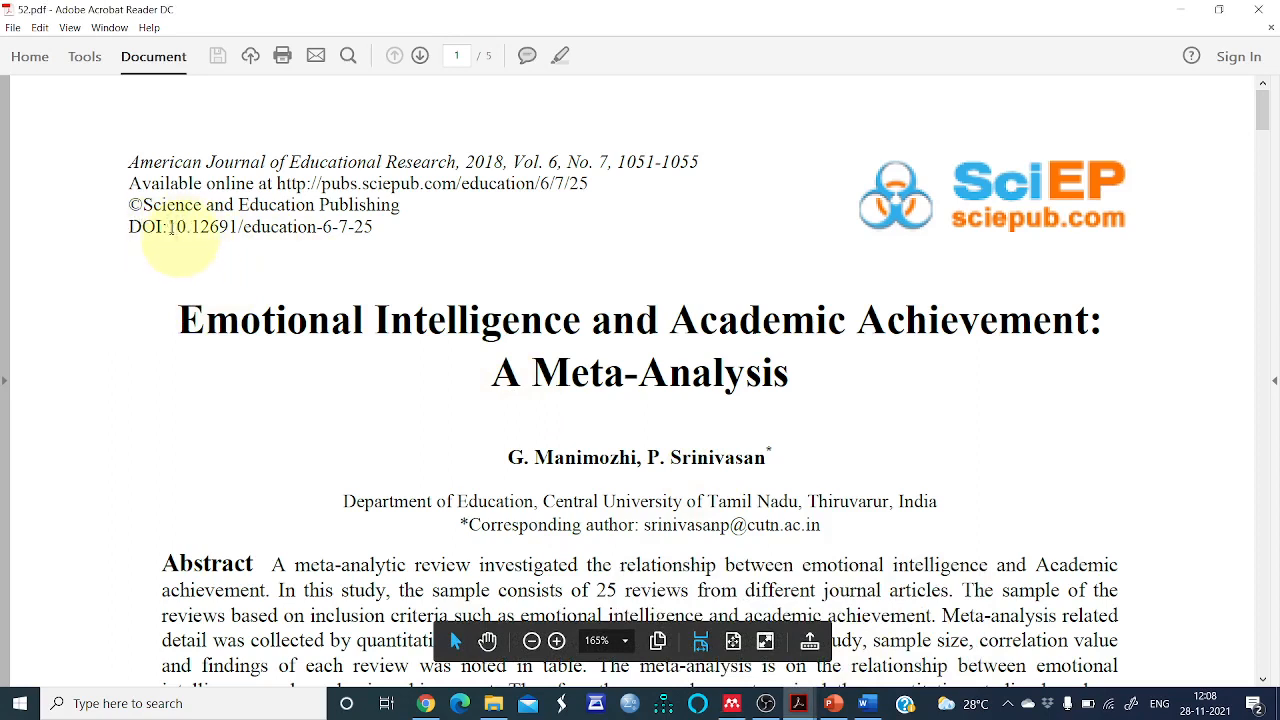
pyautogui.moveTo(170, 228); pyautogui.dragTo(413, 243)
pyautogui.hotkey('ctrl', 'c')
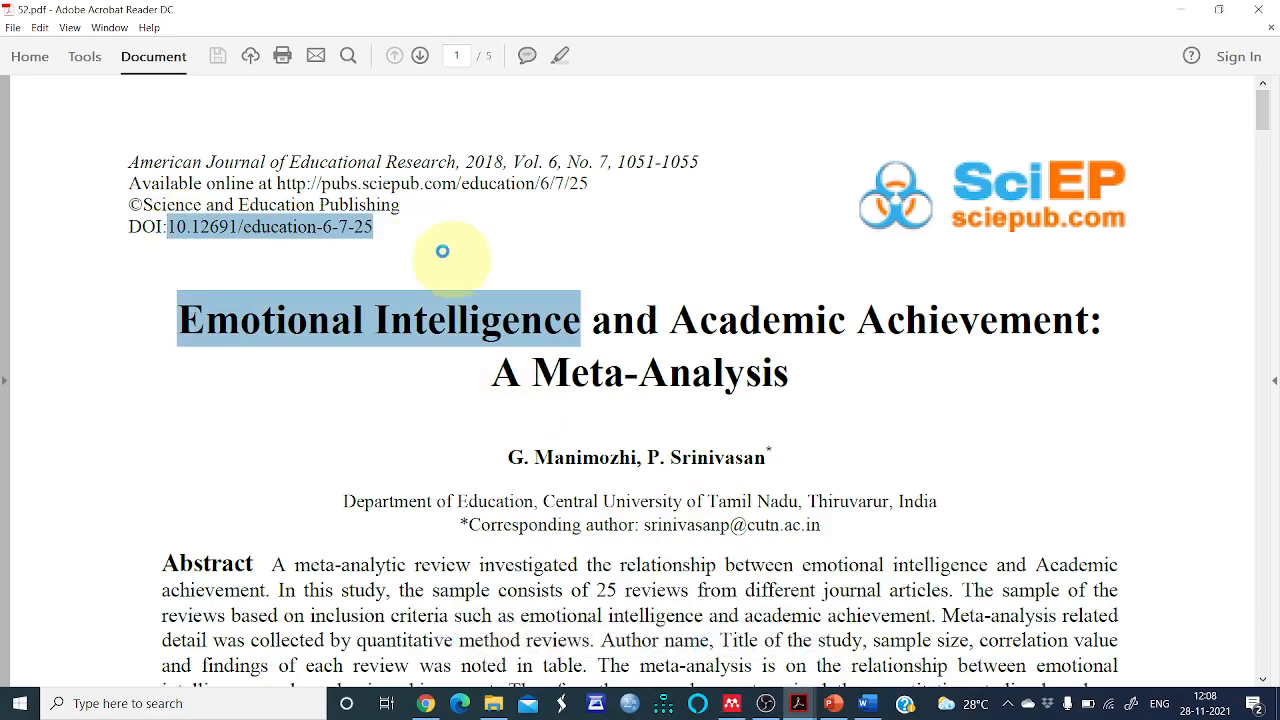
pyautogui.hotkey('alt', 'Tab')
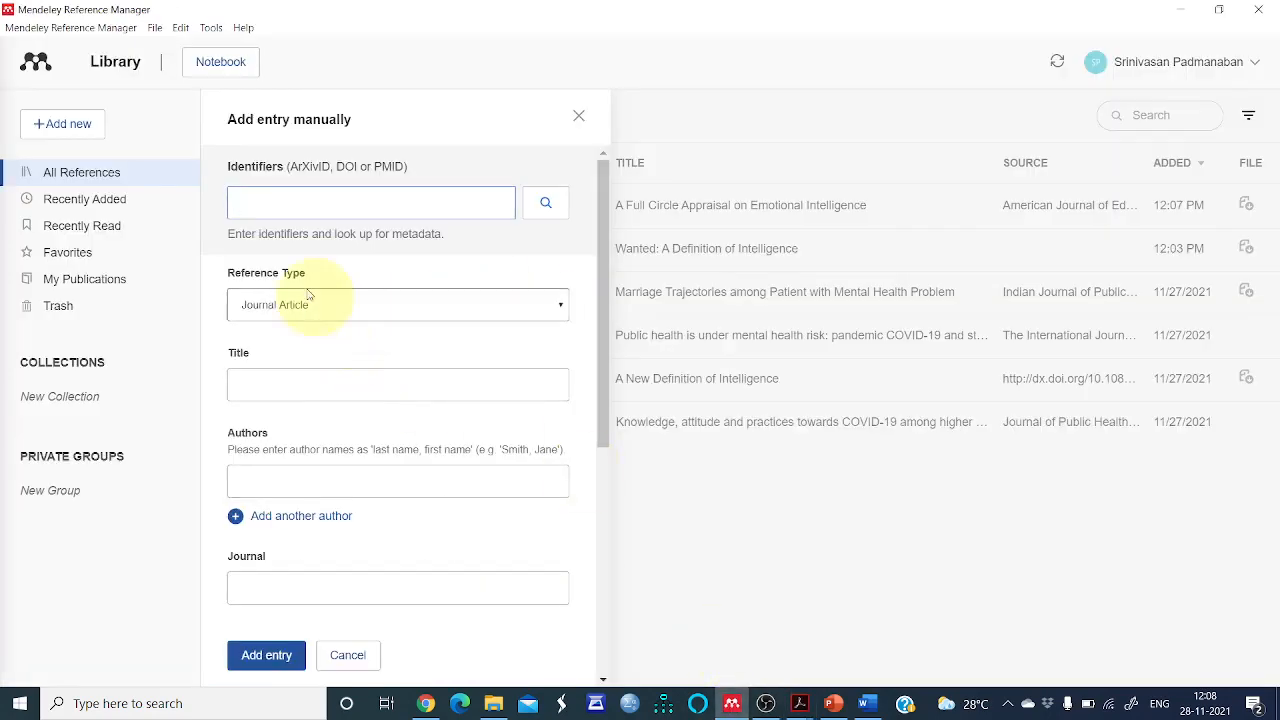
pyautogui.hotkey('ctrl', 'v')
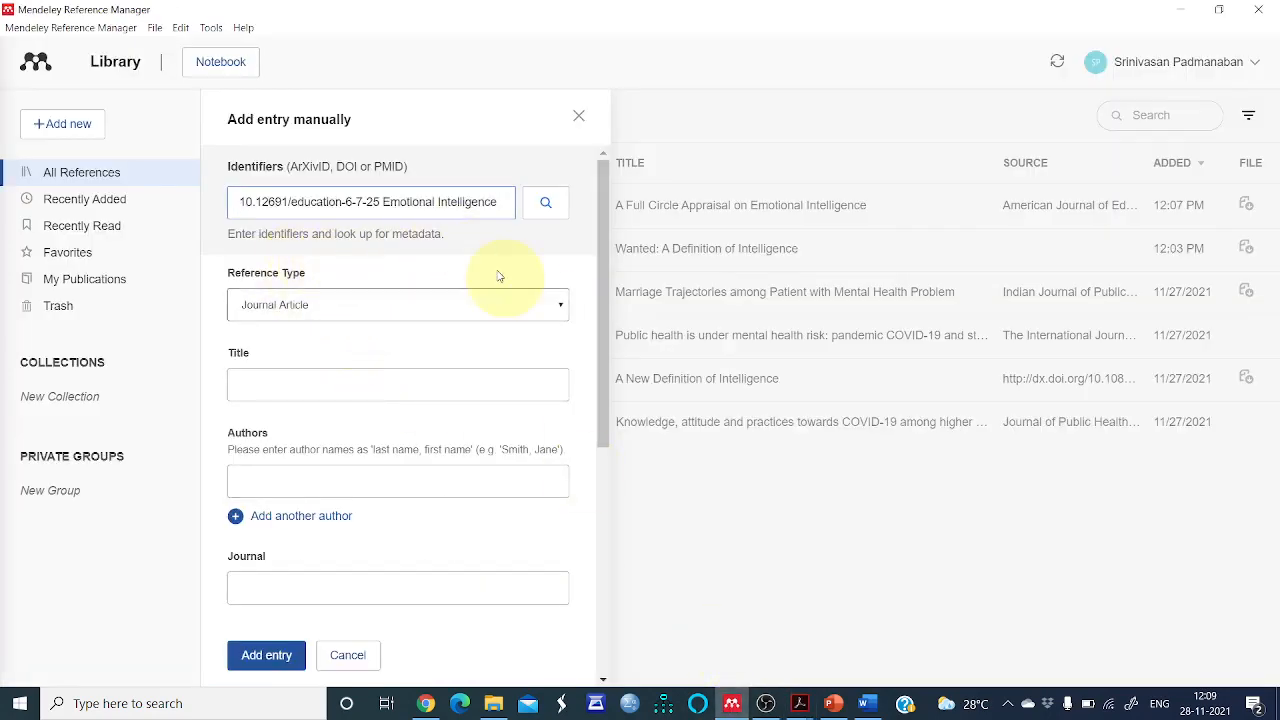
pyautogui.press('BackSpace')
pyautogui.press('BackSpace')
pyautogui.press('BackSpace')
pyautogui.press('BackSpace')
pyautogui.press('BackSpace')
pyautogui.press('BackSpace')
# Keep Journal Article as the reference type and place the cursor in the Title field
pyautogui.click(384, 311)
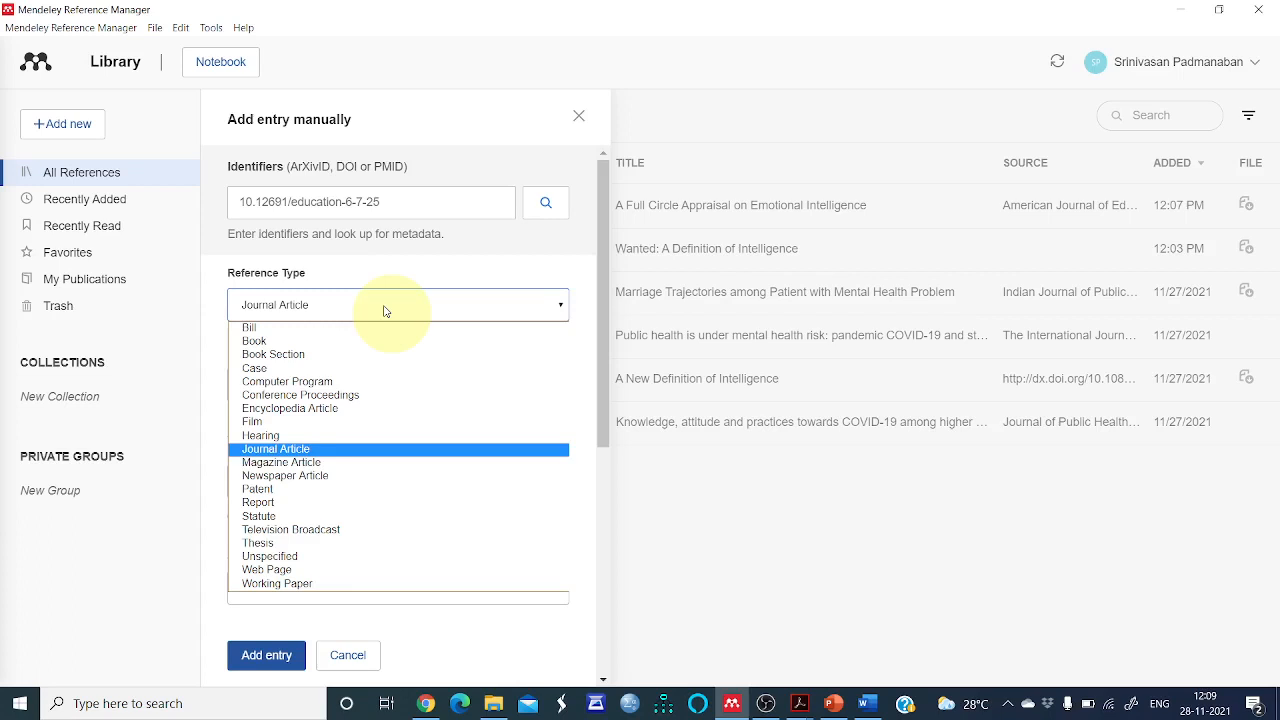
pyautogui.click(357, 452)
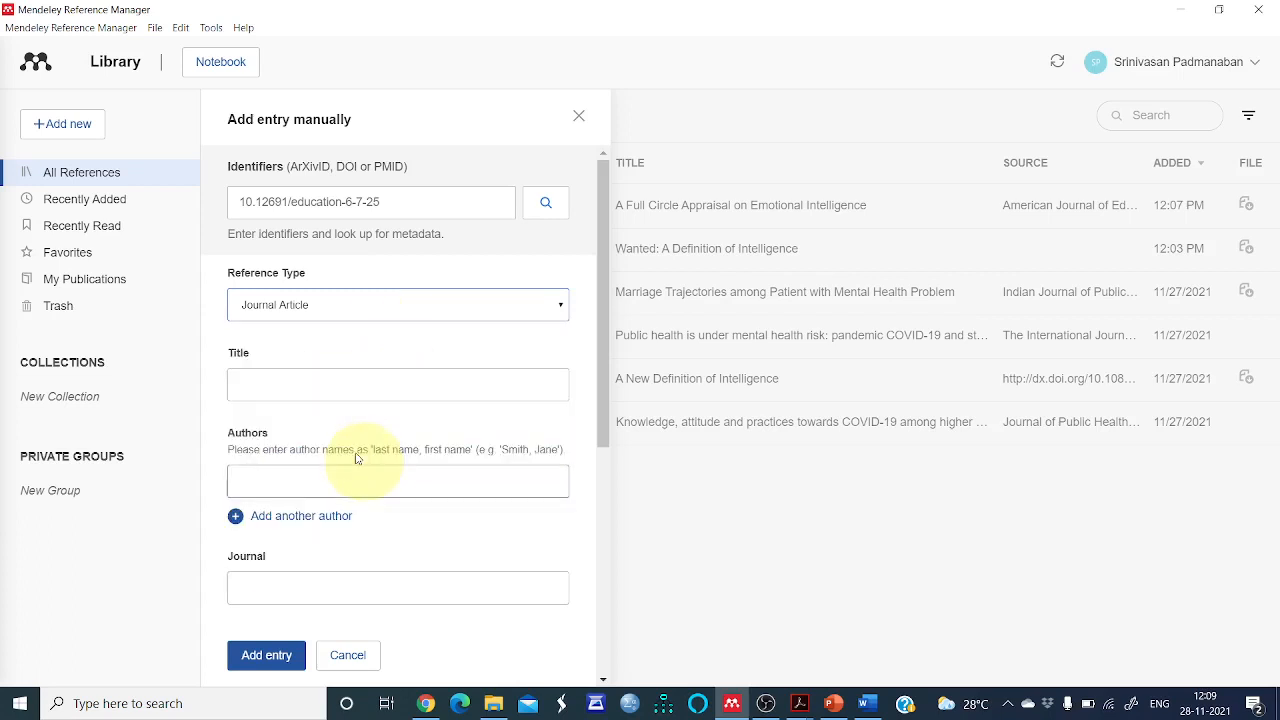
pyautogui.click(291, 386)
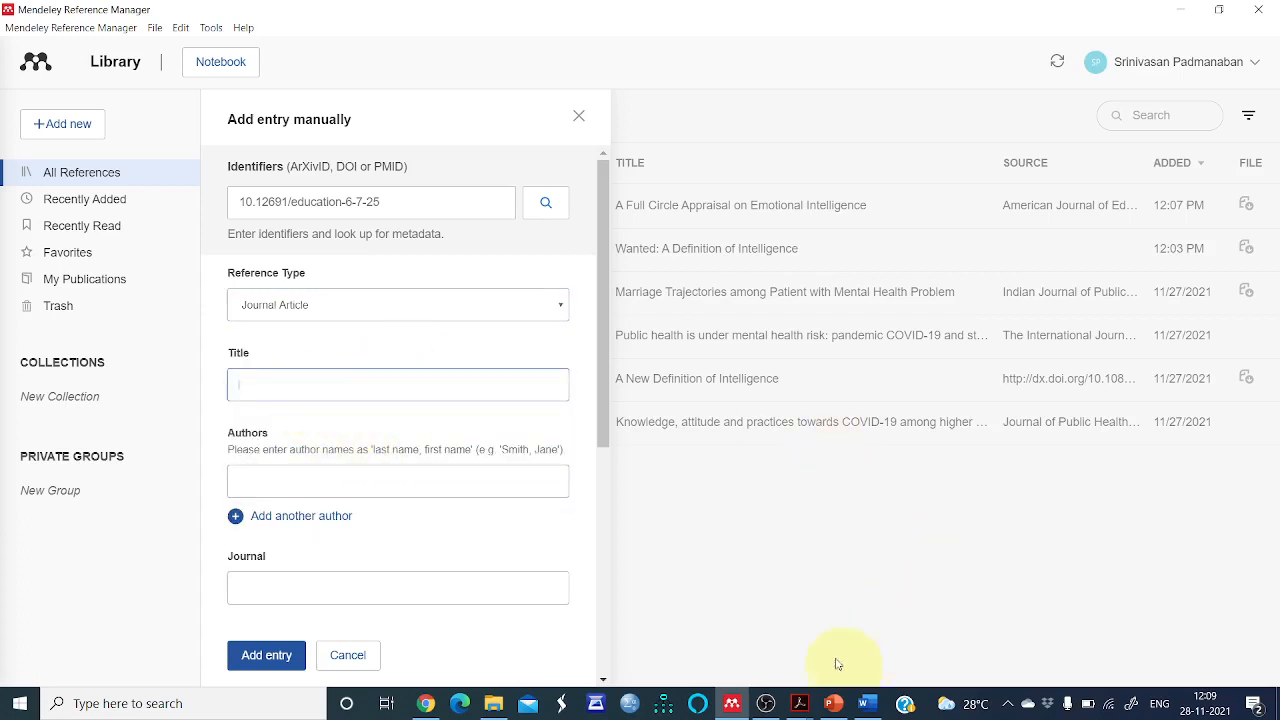
# Select the full article title 'Emotional Intelligence and Academic Achievement: A Meta-Analysis' in the PDF
pyautogui.moveTo(799, 703)
pyautogui.click(890, 612)
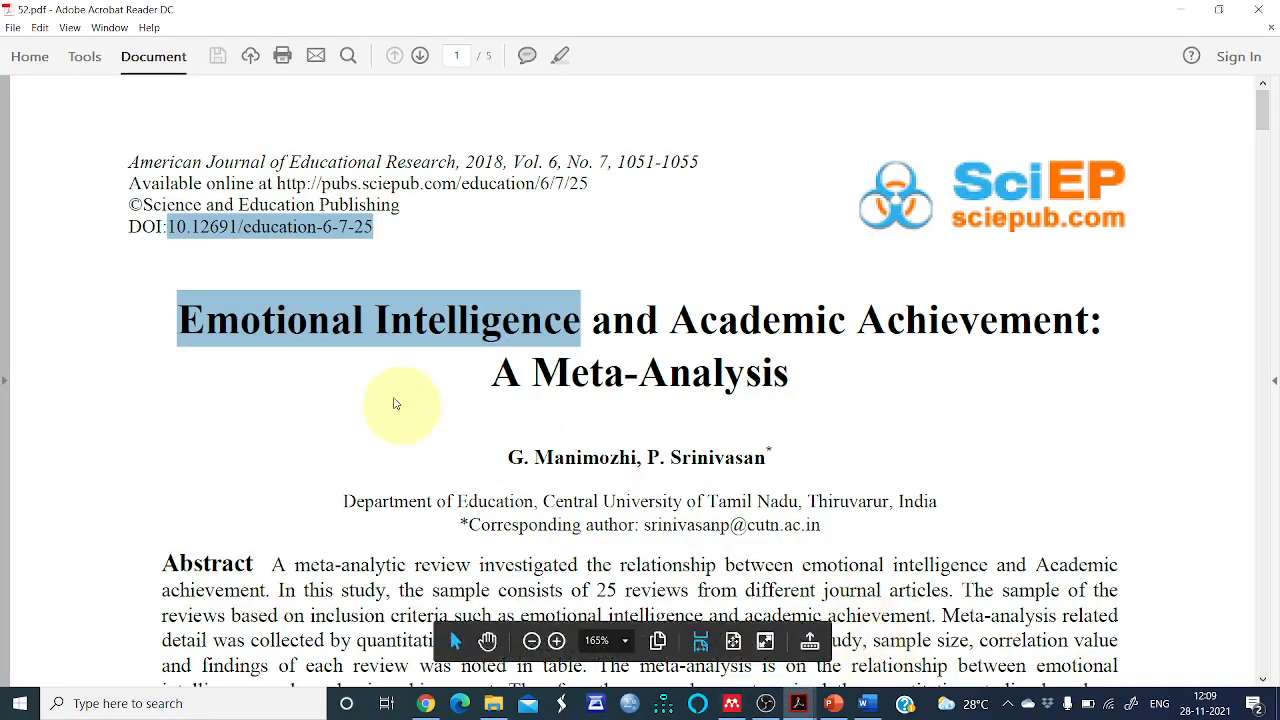
pyautogui.click(395, 403)
pyautogui.moveTo(178, 320); pyautogui.dragTo(802, 397)
pyautogui.hotkey('ctrl', 'c')
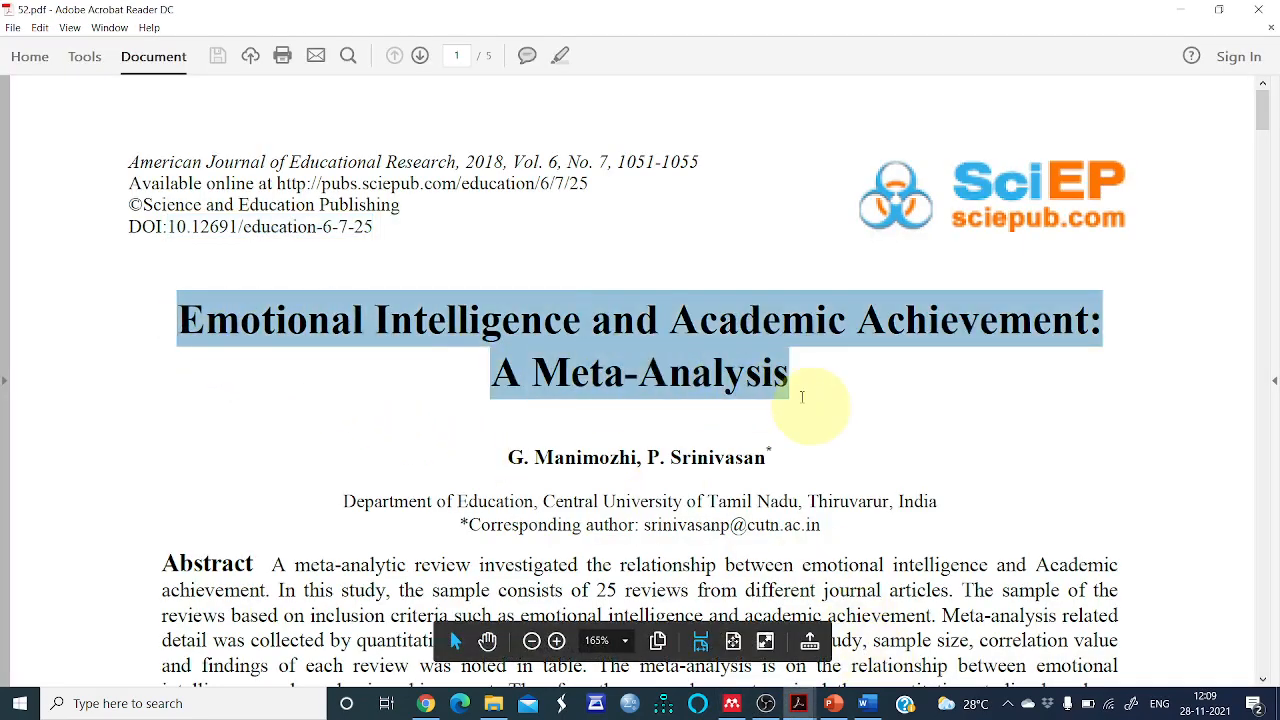
# Return to the reference manager and paste the copied article title into the Title field
pyautogui.click(732, 704)
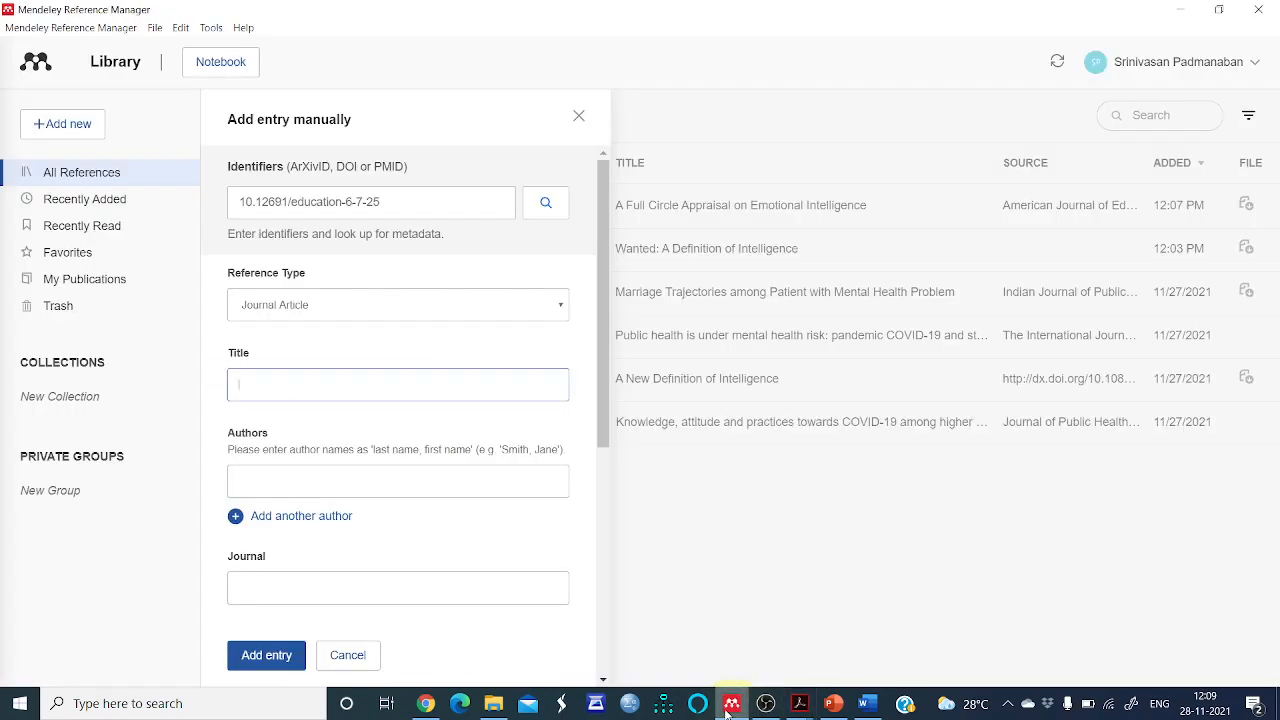
pyautogui.click(357, 477)
pyautogui.hotkey('ctrl', 'v')
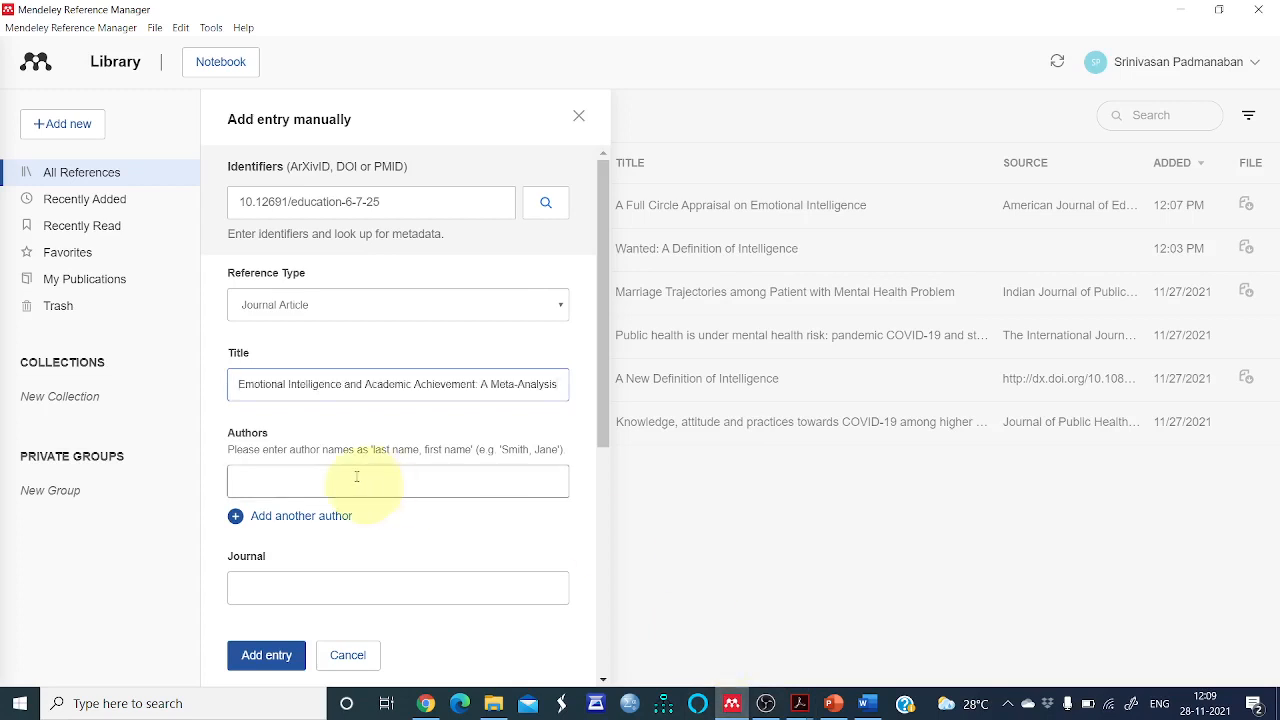
# Check the author line in the PDF and enter the first author's name as last name, first name
pyautogui.click(320, 478)
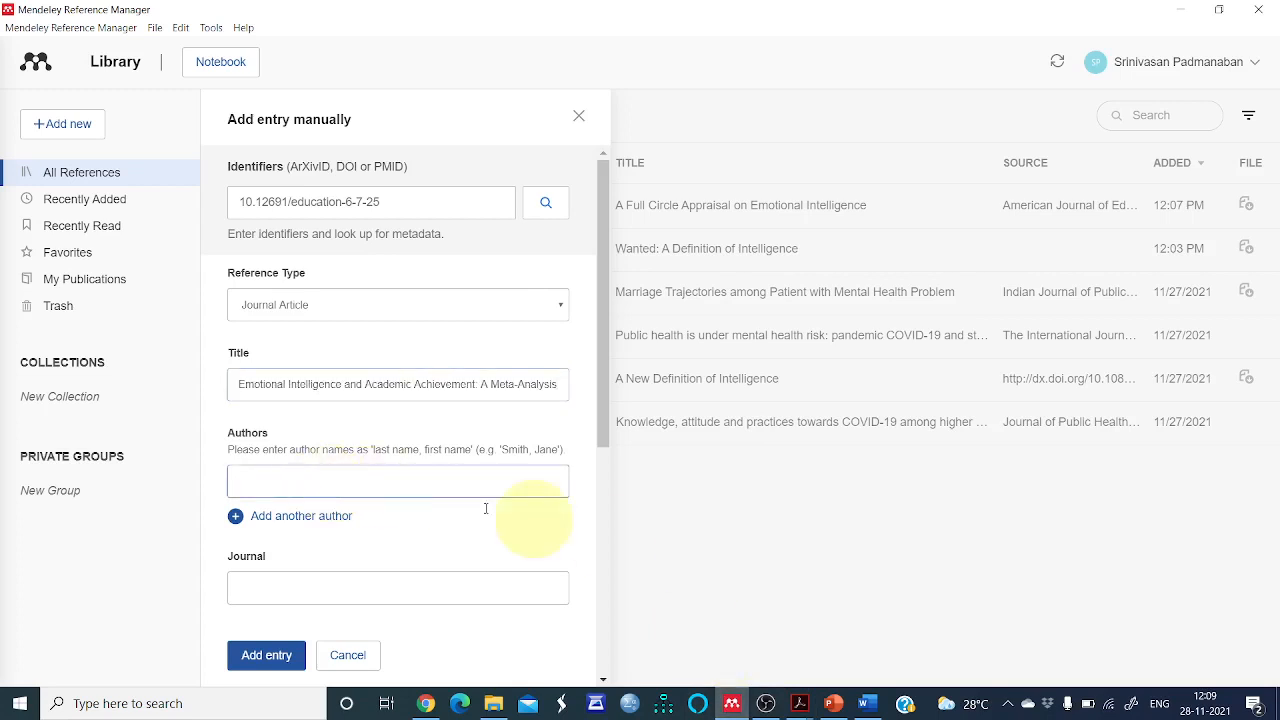
pyautogui.click(803, 700)
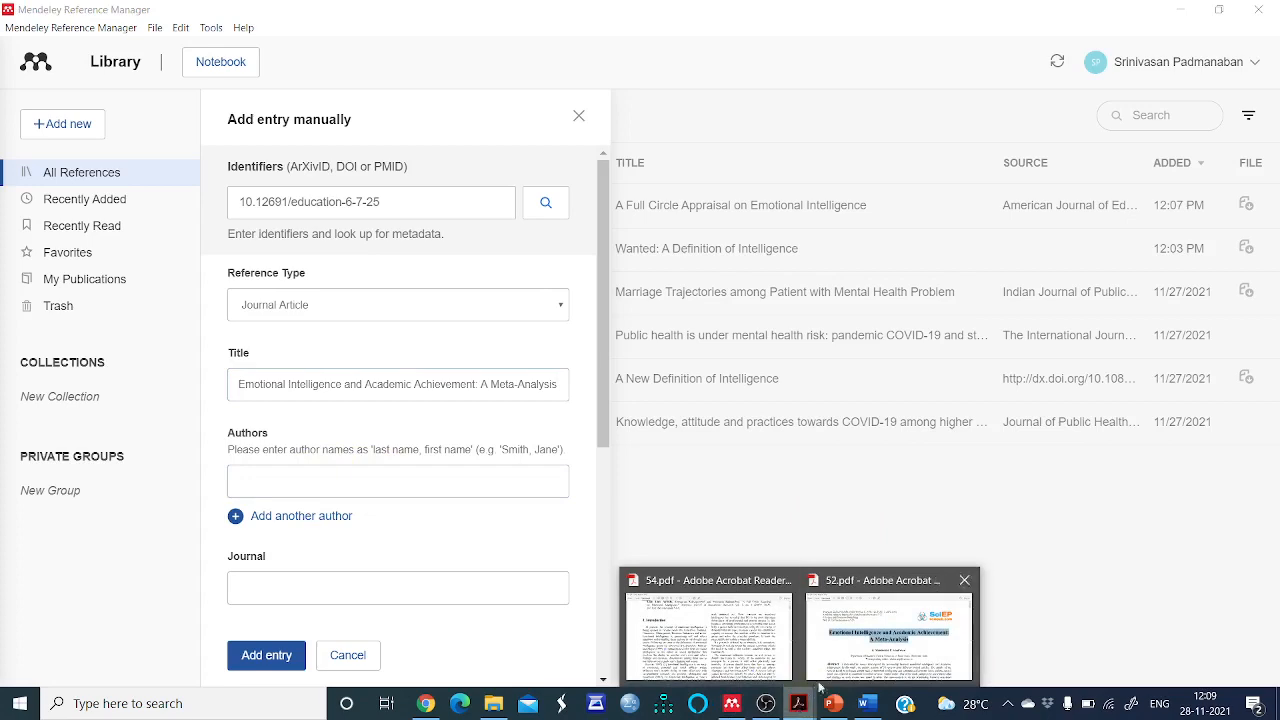
pyautogui.click(852, 662)
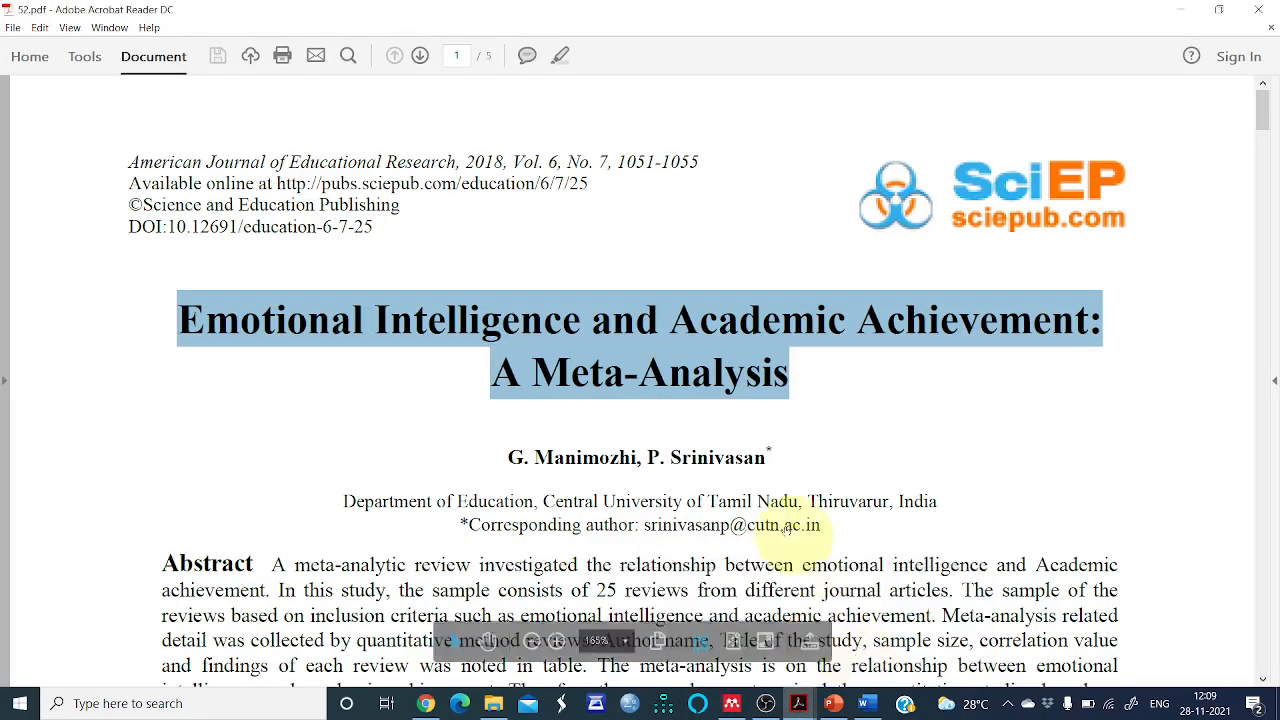
pyautogui.click(823, 462)
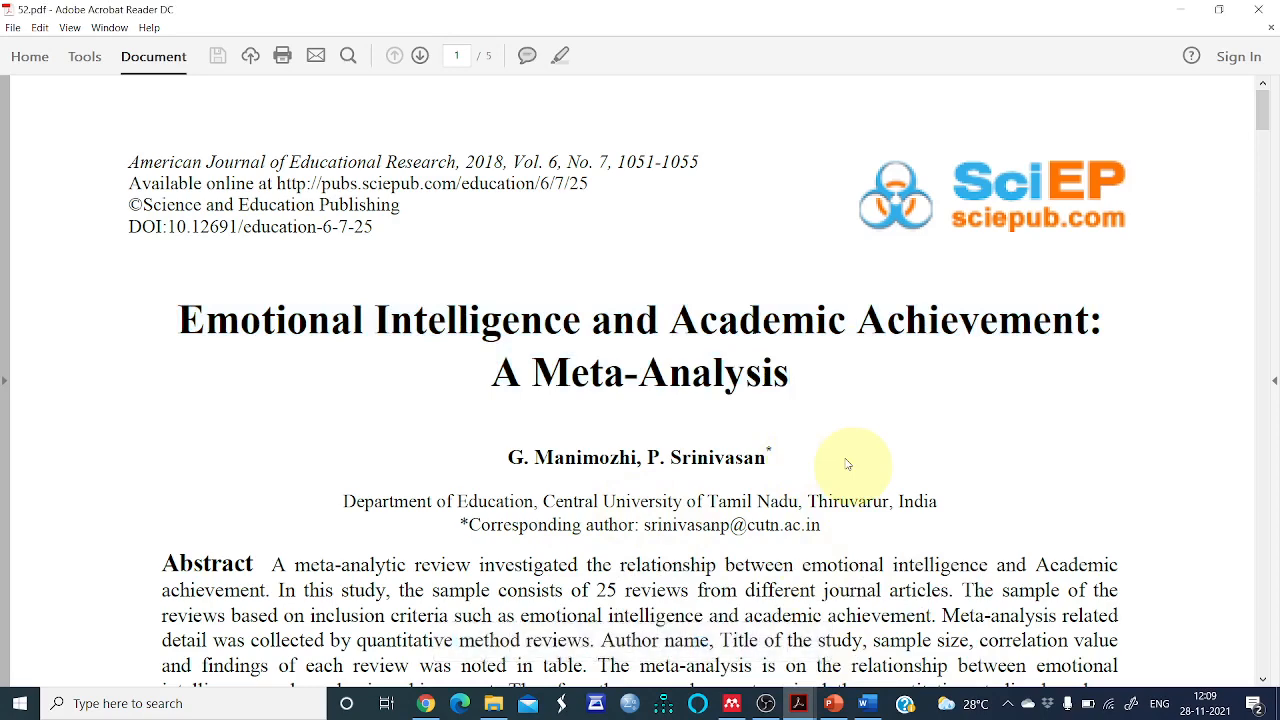
pyautogui.click(732, 703)
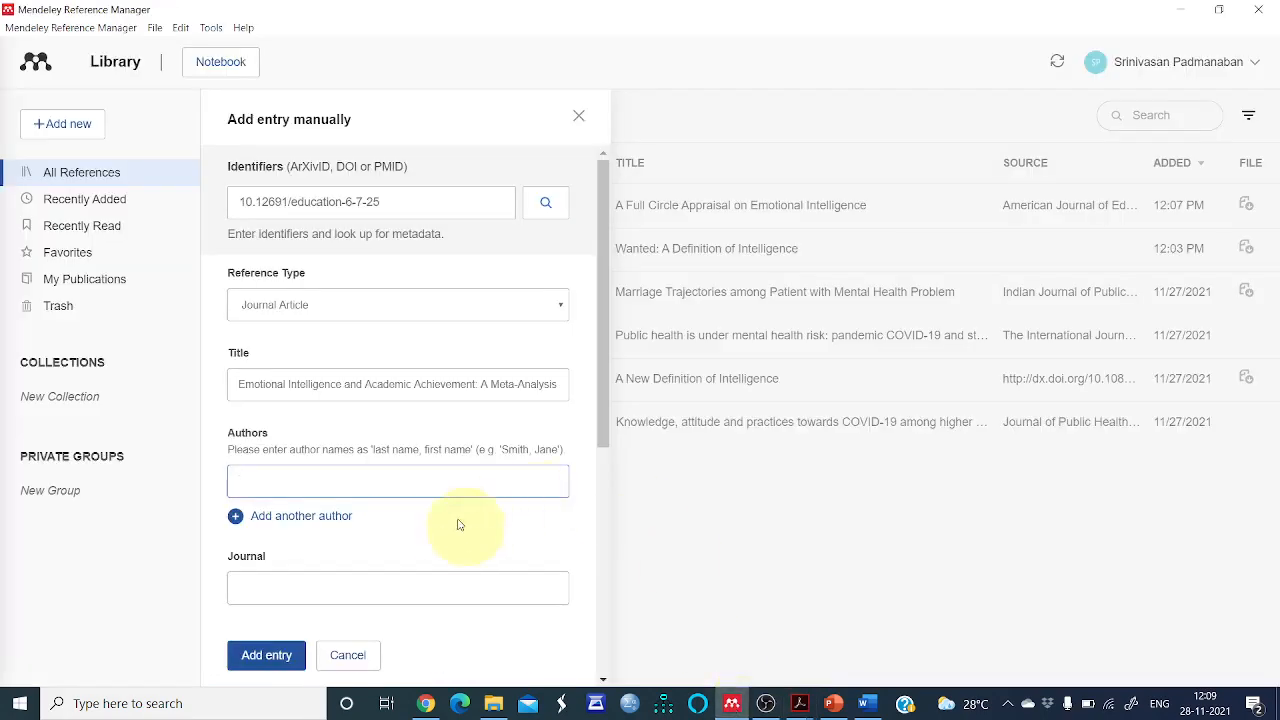
pyautogui.click(312, 485)
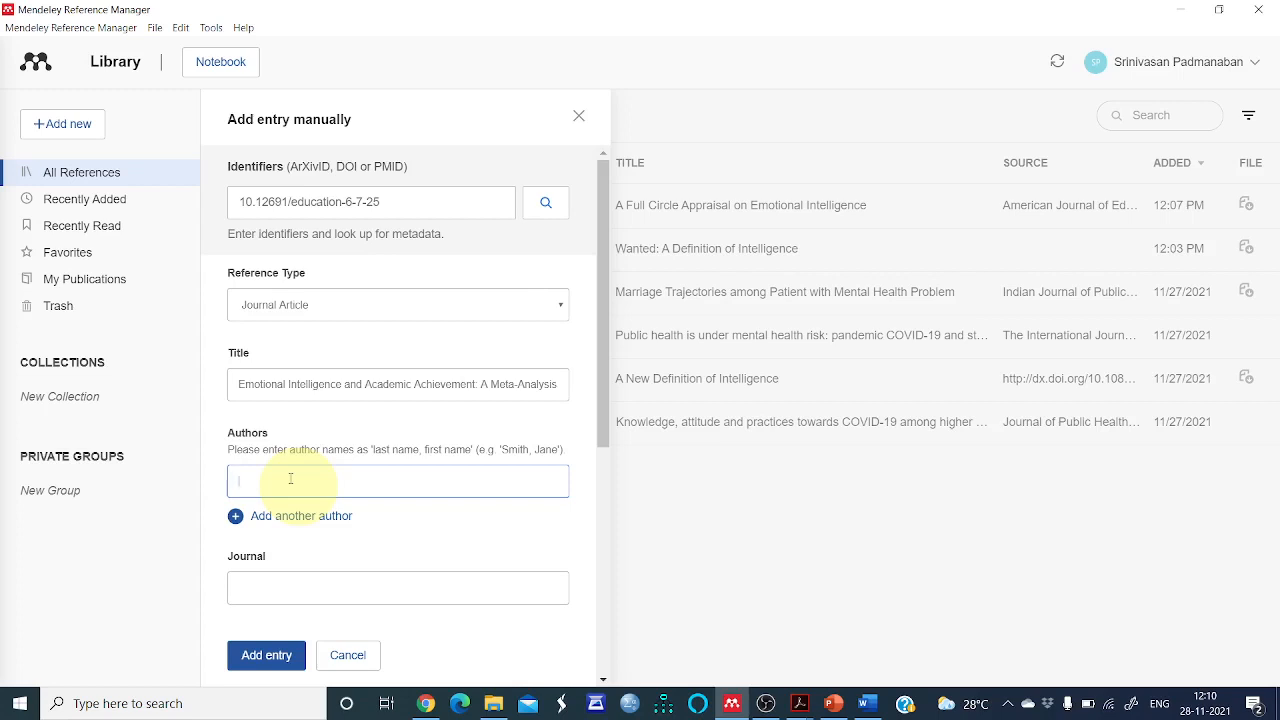
pyautogui.write('Ganesan, Manimozhi')
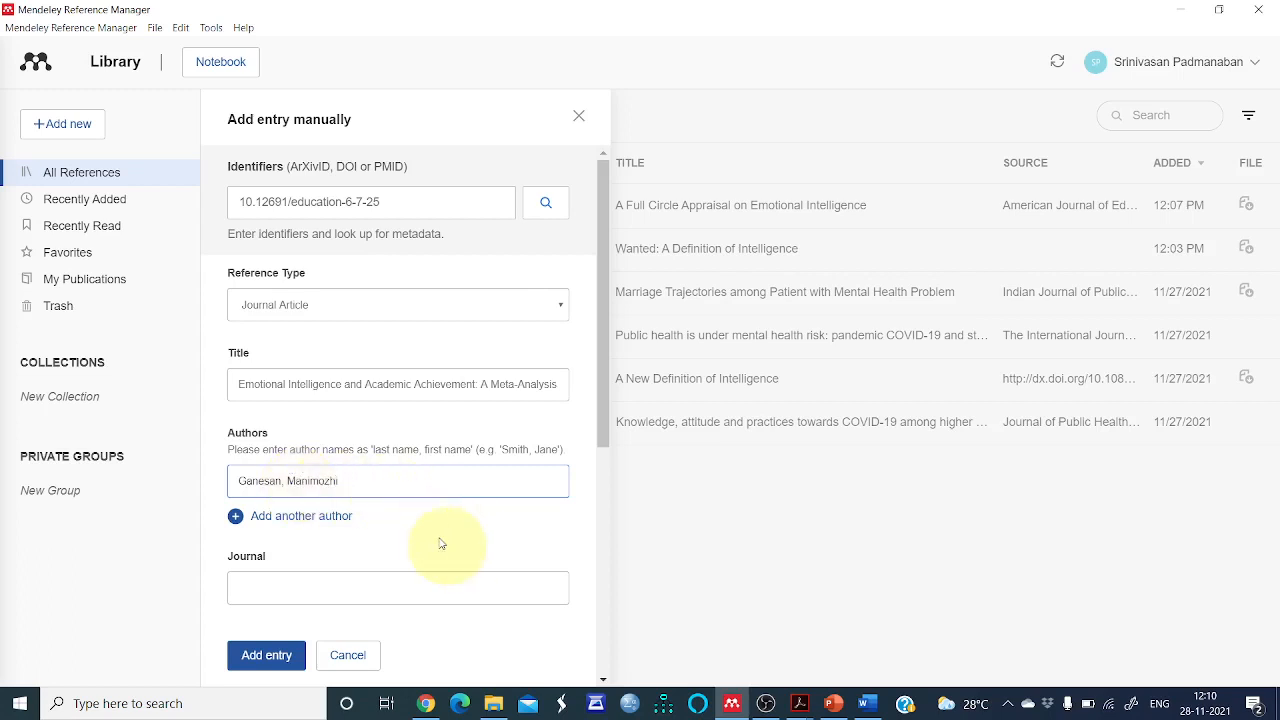
# Add another author entry and fill in the second author's name as last name, first name
pyautogui.click(318, 516)
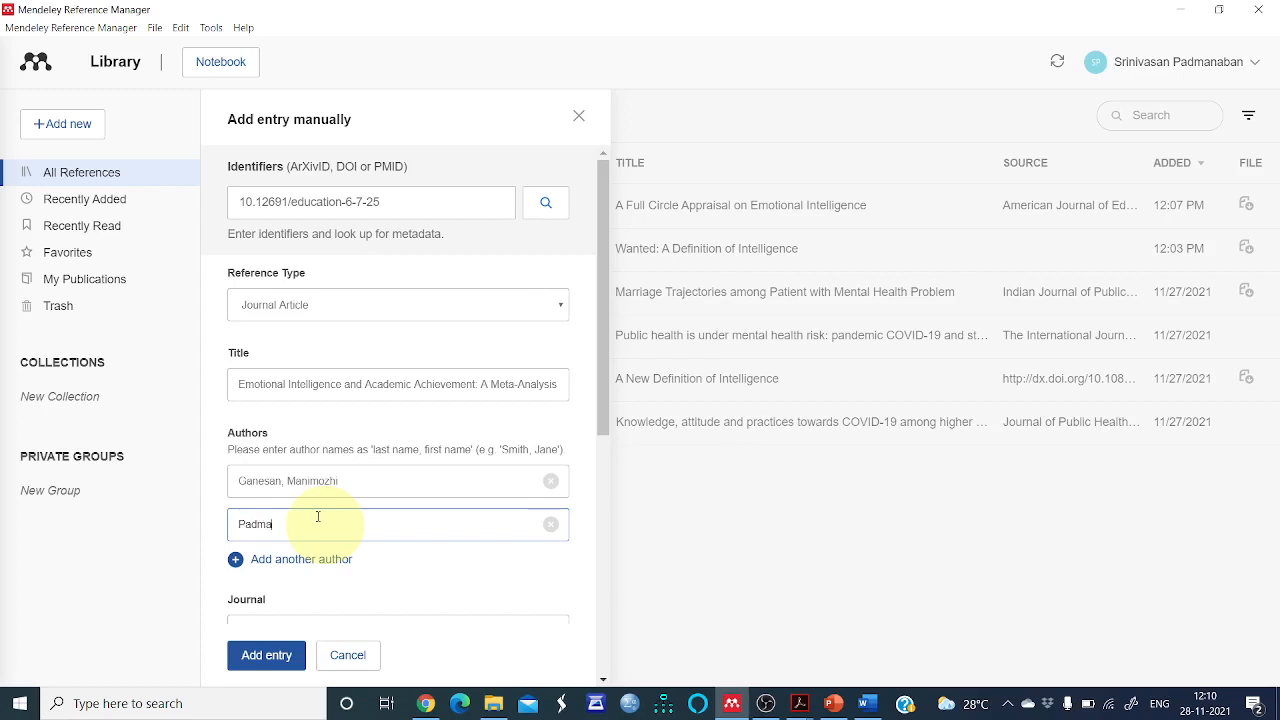
pyautogui.write('naban, Srinivasan')
pyautogui.scroll(-3, 345, 540)
# Enter American Journal of Educational Research as the journal, correcting the misspelt word Educational
pyautogui.click(281, 382)
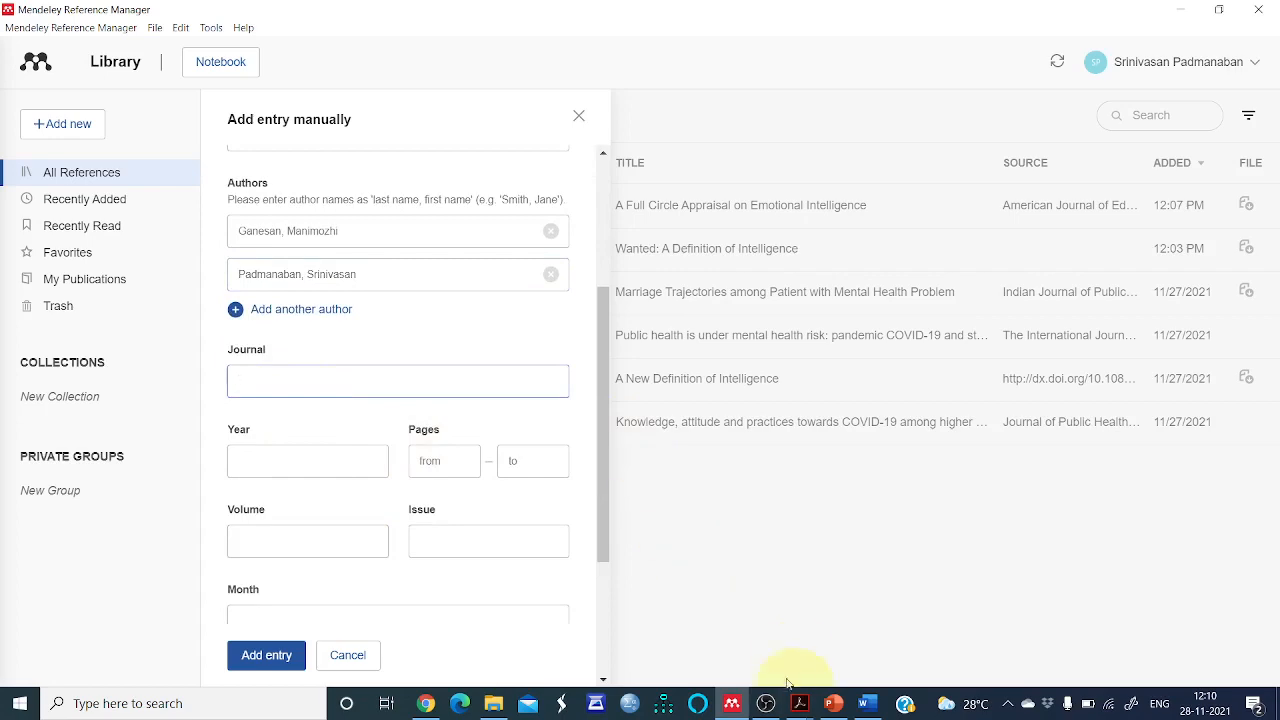
pyautogui.click(803, 703)
pyautogui.click(832, 680)
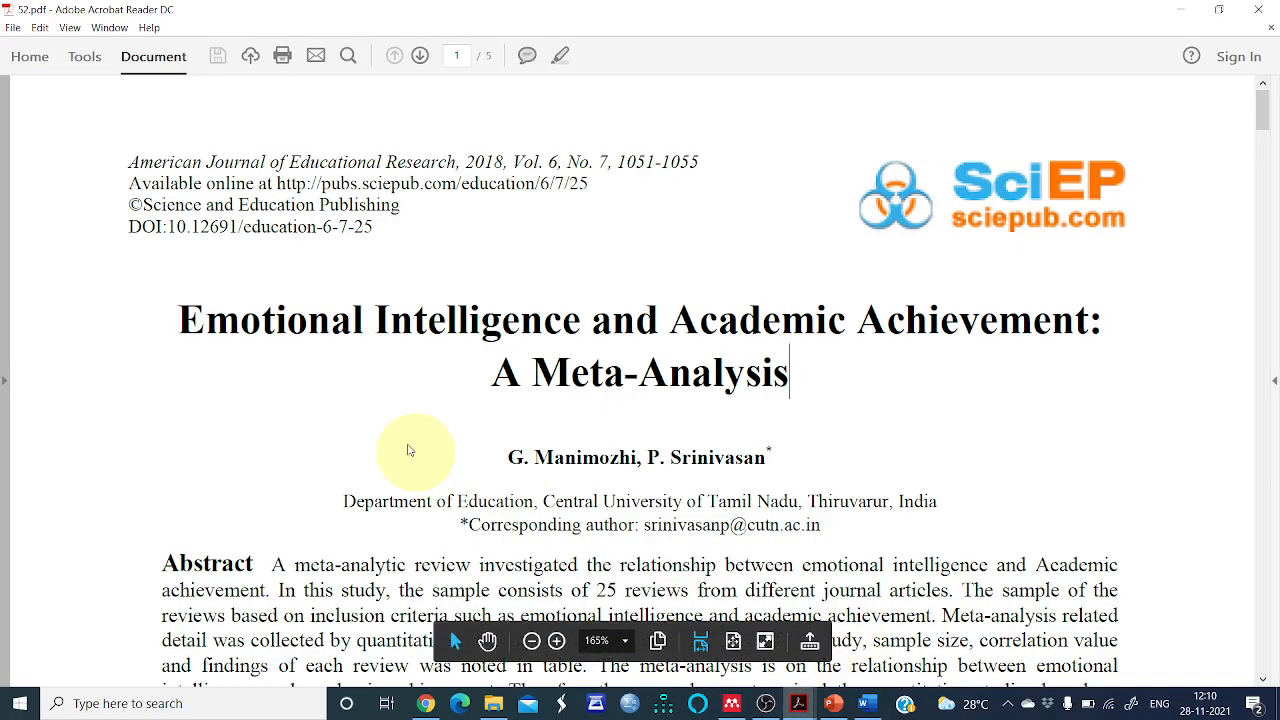
pyautogui.click(732, 703)
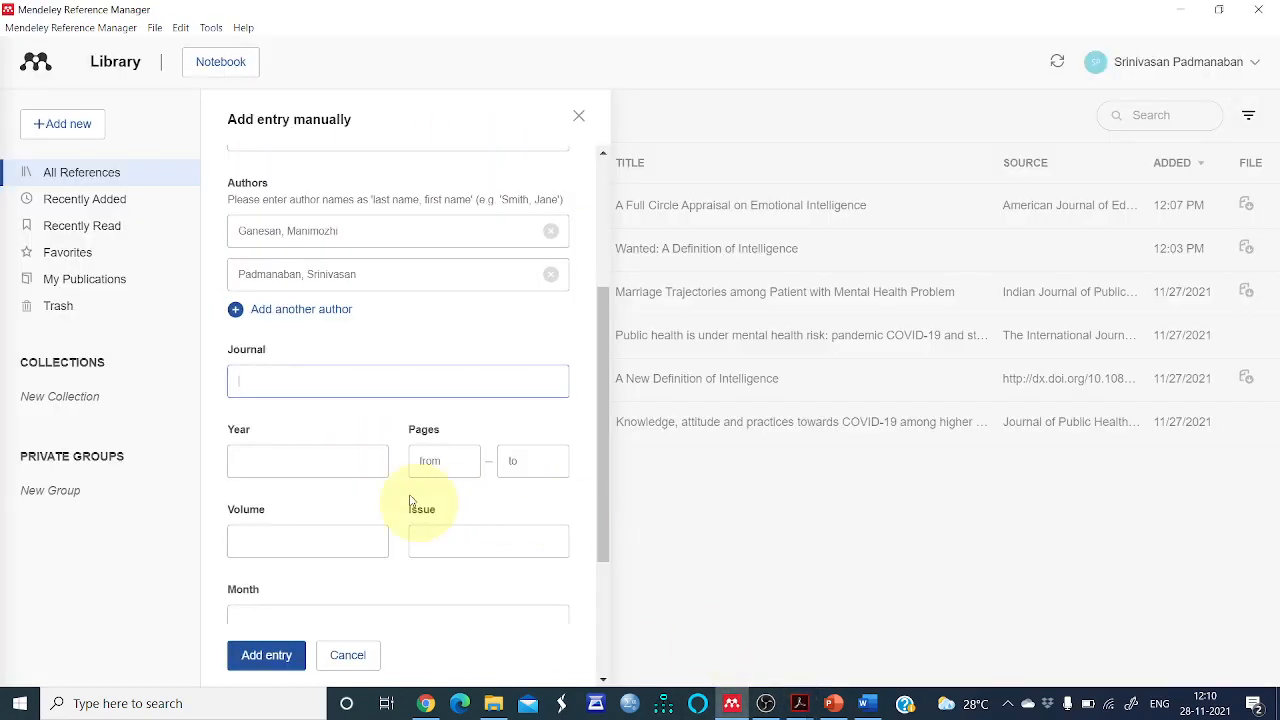
pyautogui.write('American Journal of Educaitonal ')
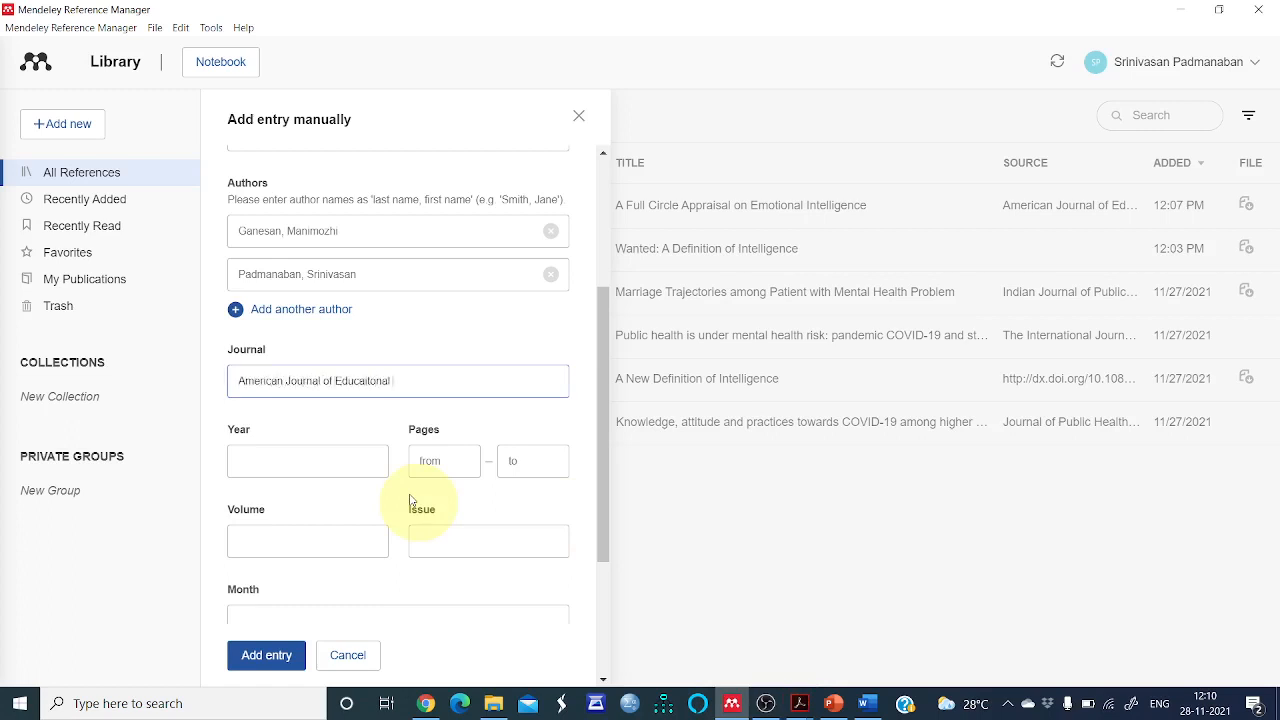
pyautogui.write('Research')
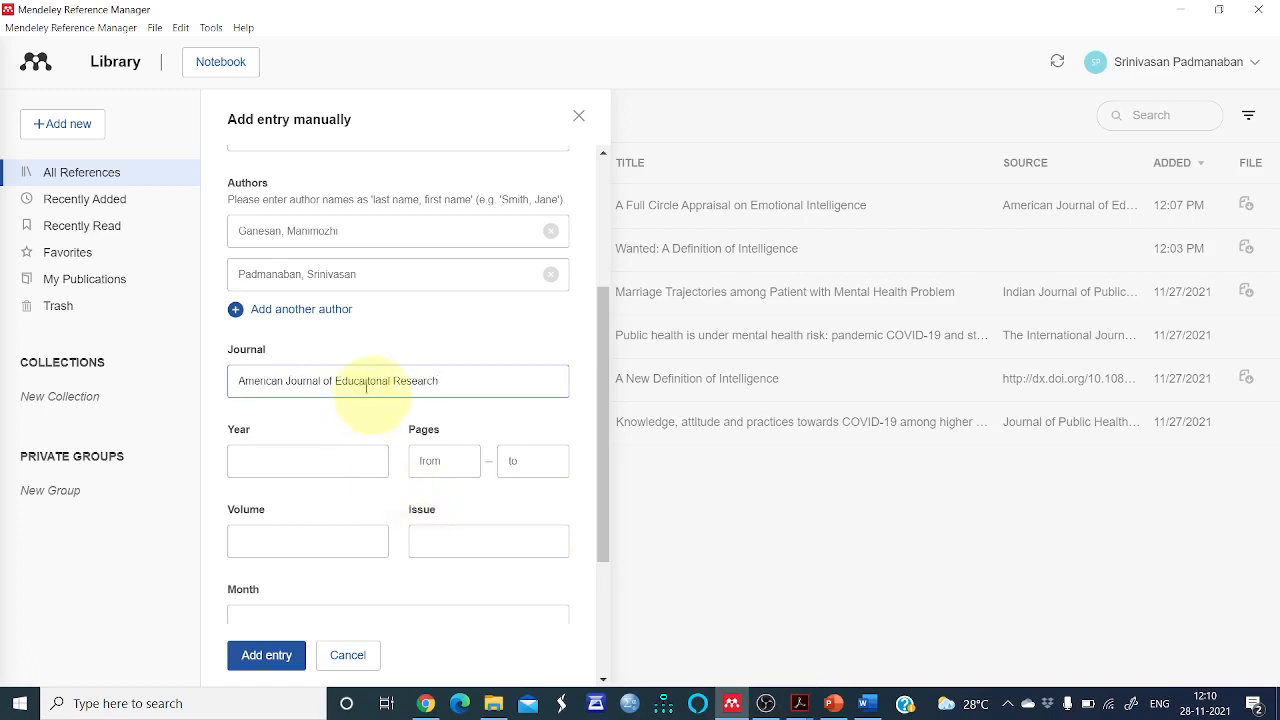
pyautogui.press('BackSpace')
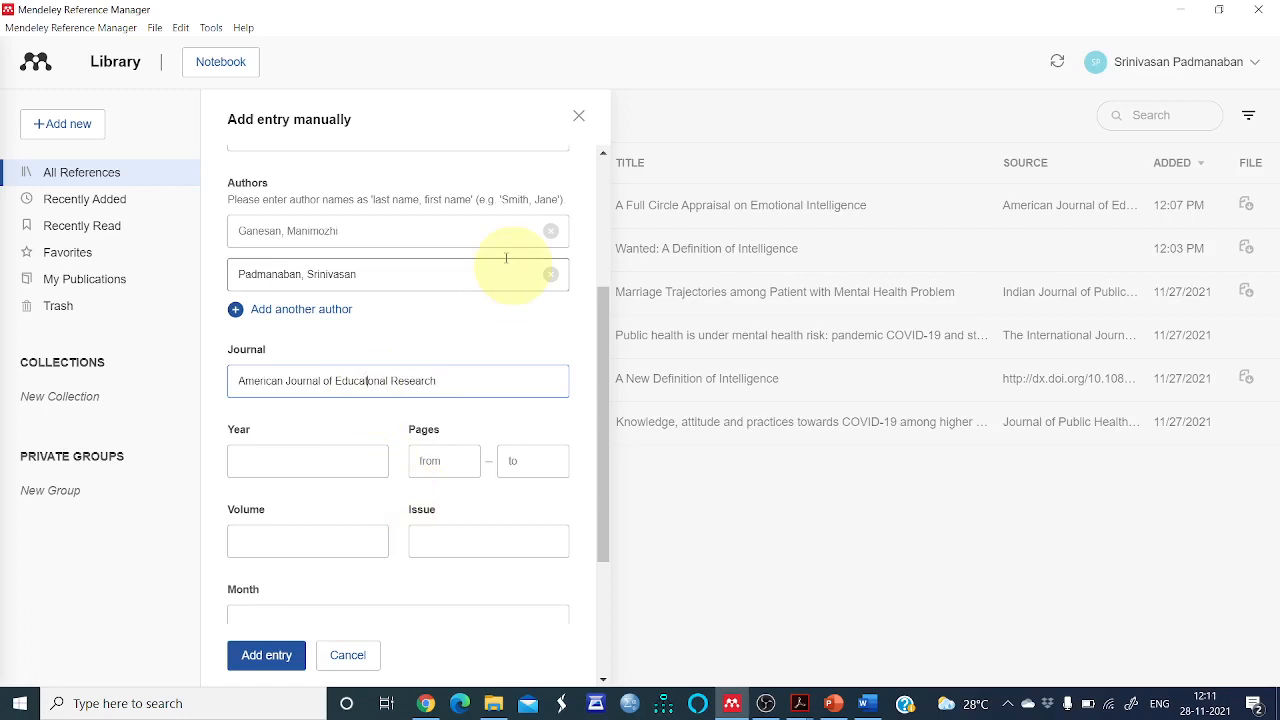
pyautogui.write('i')
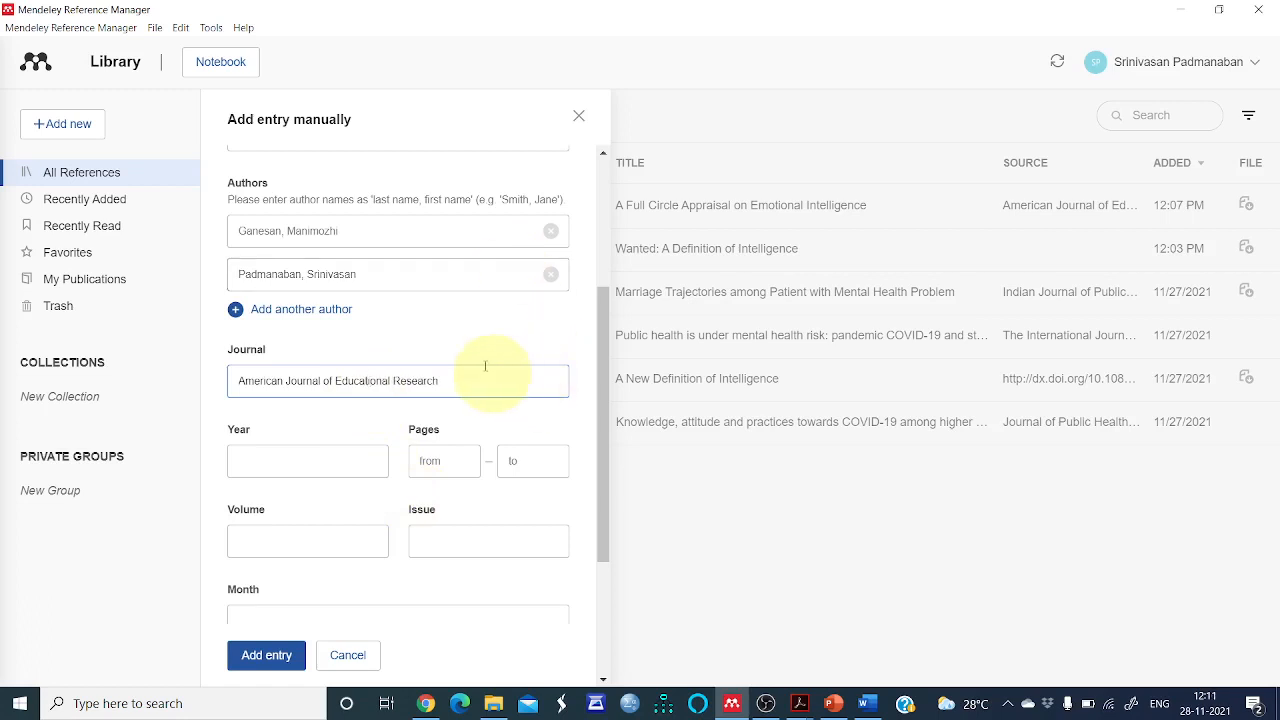
# Check the publication year in the PDF and set the Year to 2018
pyautogui.click(340, 462)
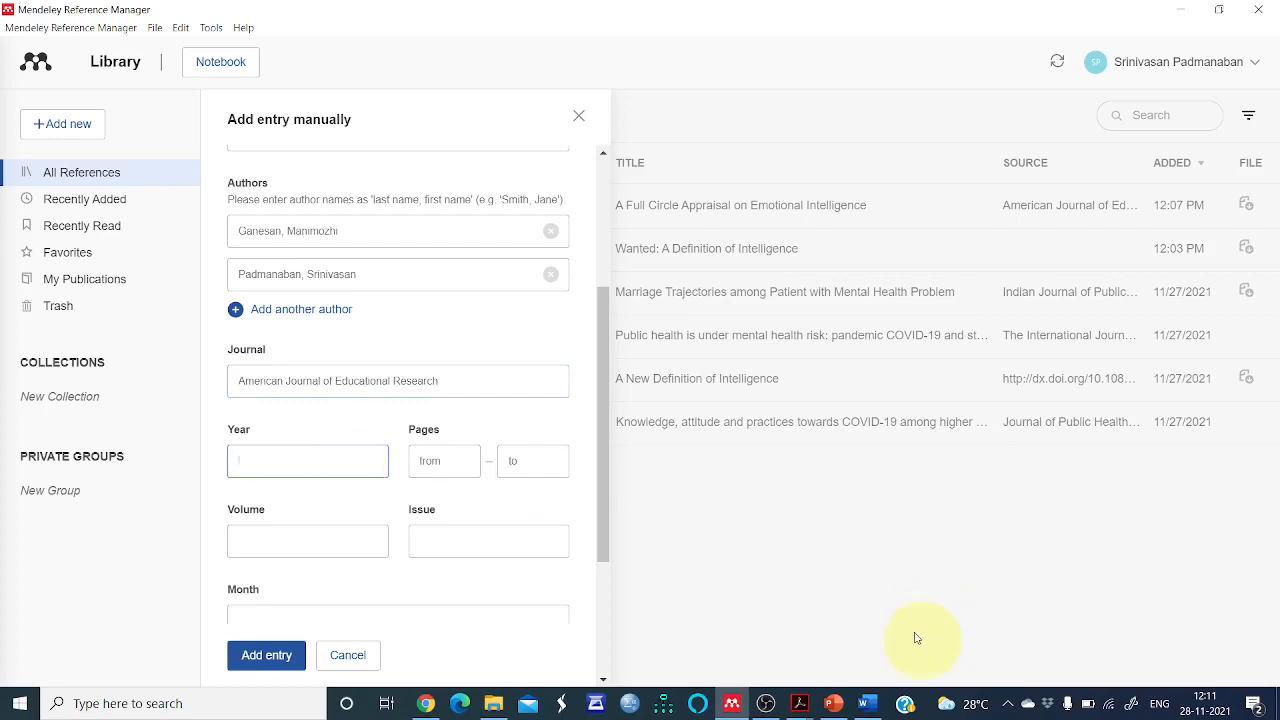
pyautogui.moveTo(789, 712)
pyautogui.click(705, 625)
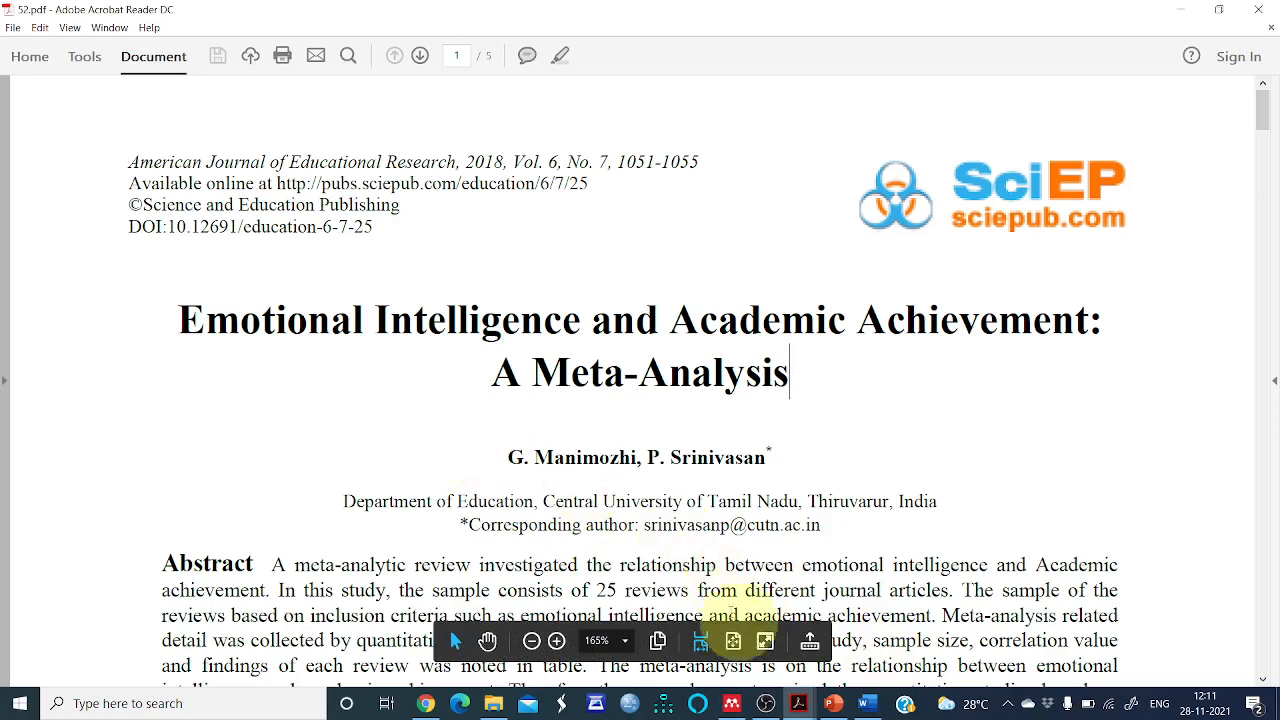
pyautogui.click(733, 704)
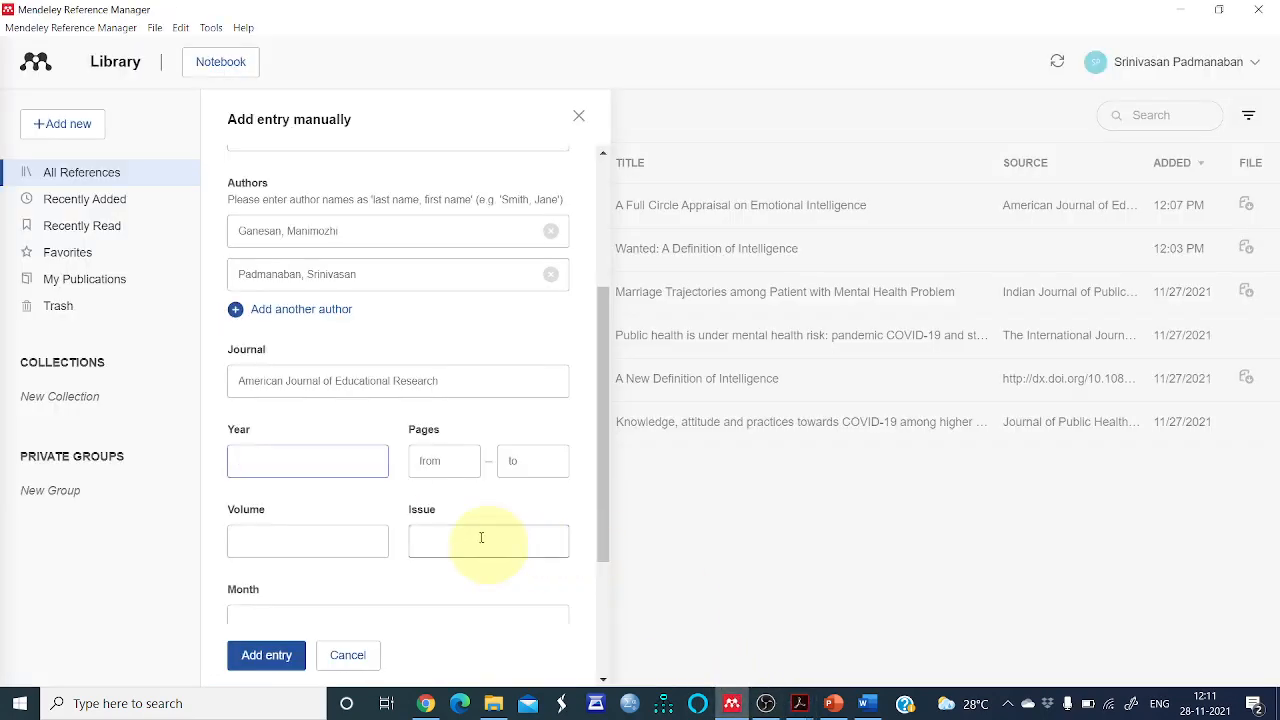
pyautogui.write('2018')
# Look up the page range in the PDF and set the pages from 1051 to 1055
pyautogui.click(462, 470)
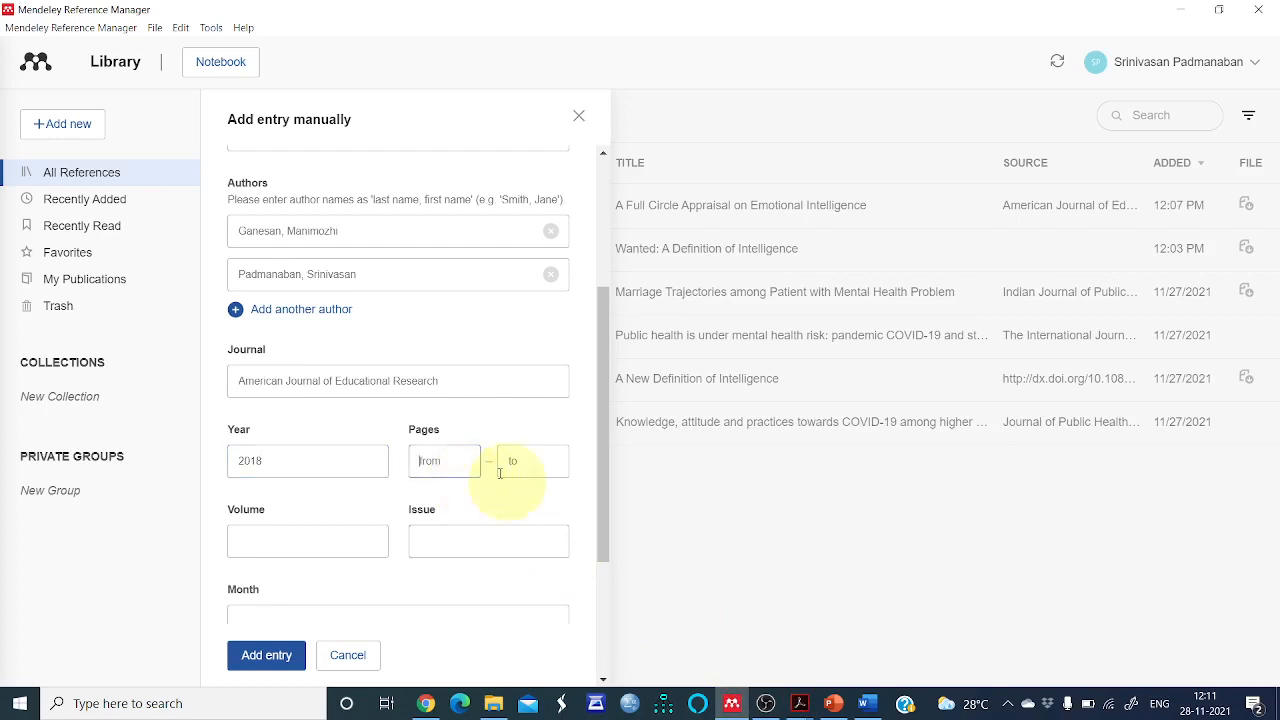
pyautogui.moveTo(808, 703)
pyautogui.click(855, 645)
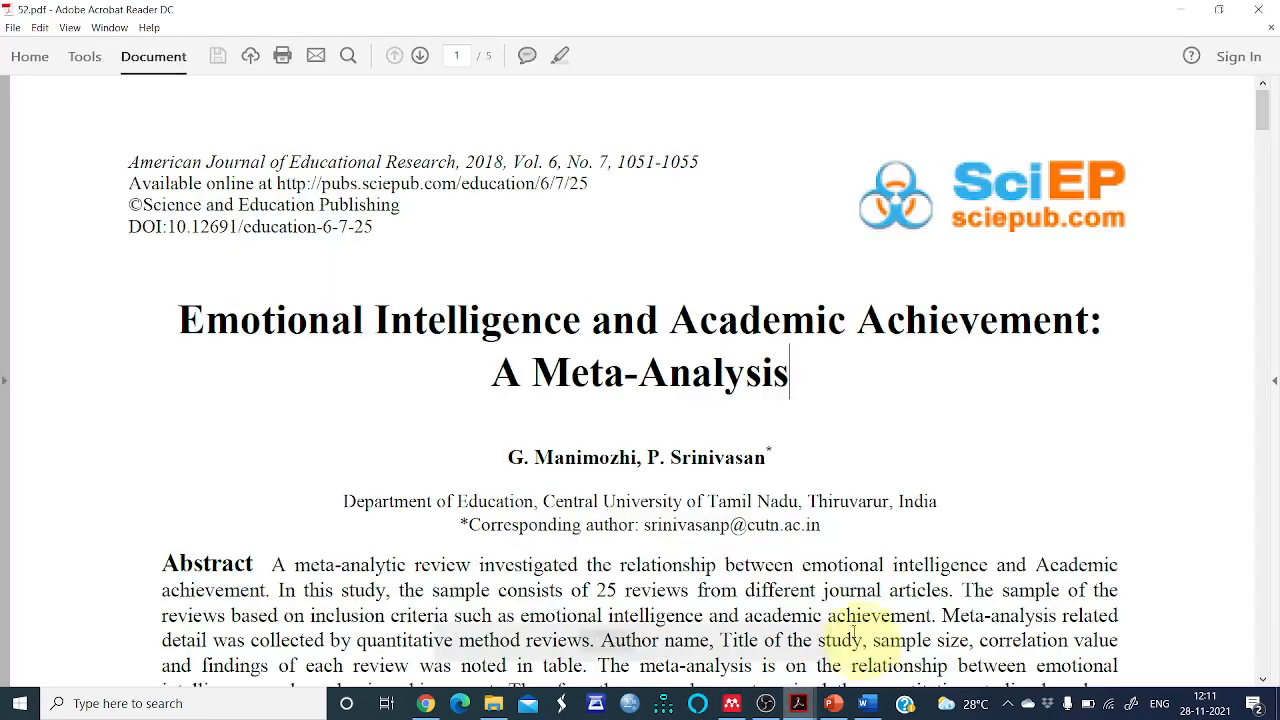
pyautogui.scroll(-3, 1080, 490)
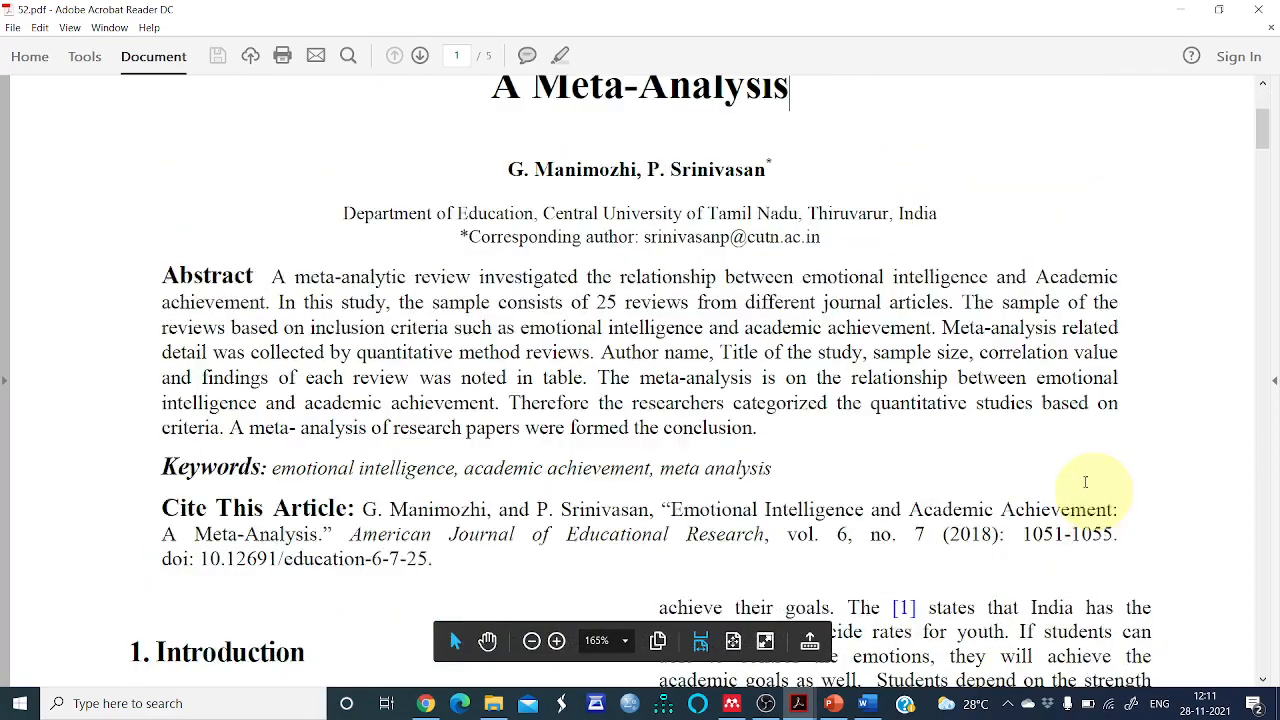
pyautogui.scroll(-3, 1071, 484)
pyautogui.scroll(-10, 1071, 487)
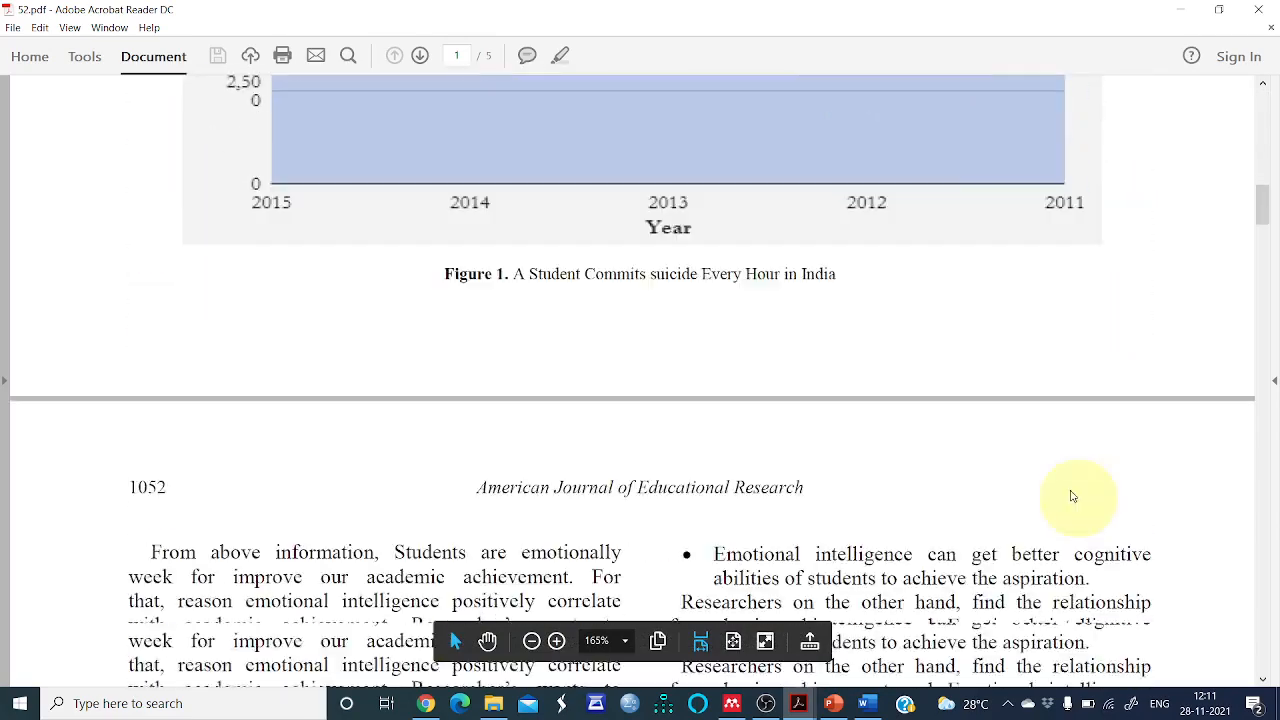
pyautogui.scroll(-4, 1078, 490)
pyautogui.scroll(1, 1086, 494)
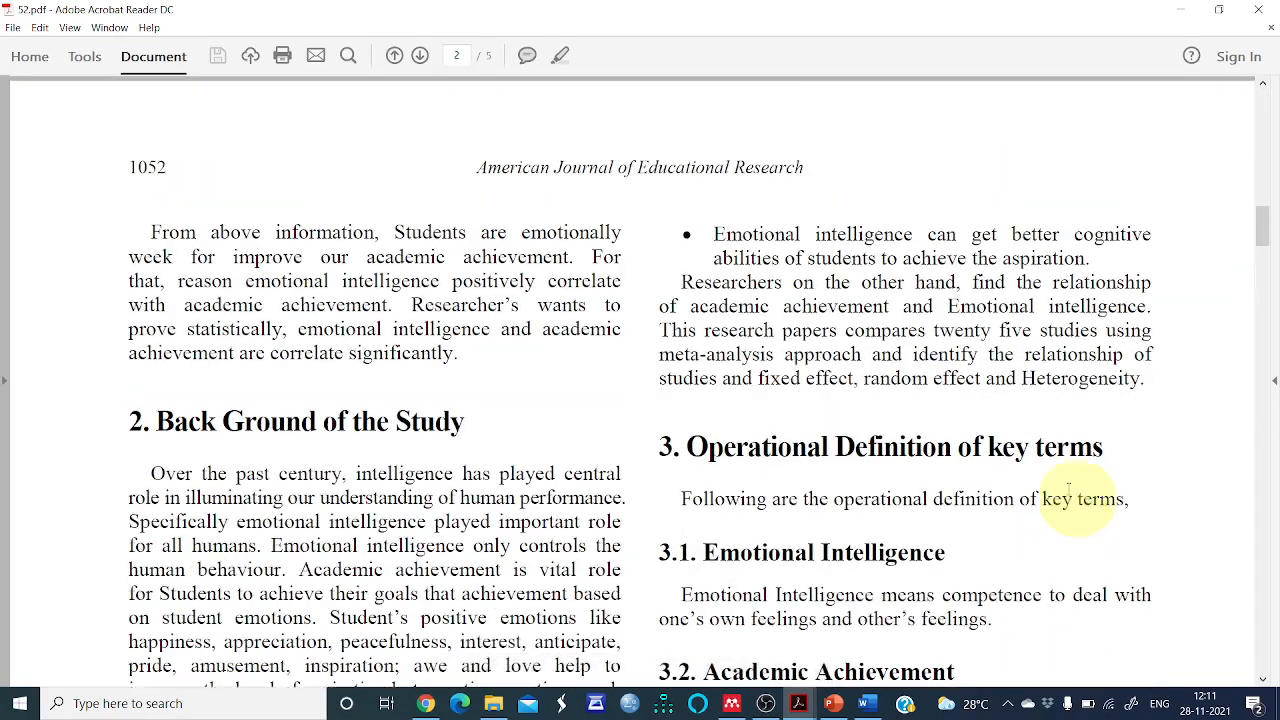
pyautogui.moveTo(1253, 232); pyautogui.dragTo(1265, 585)
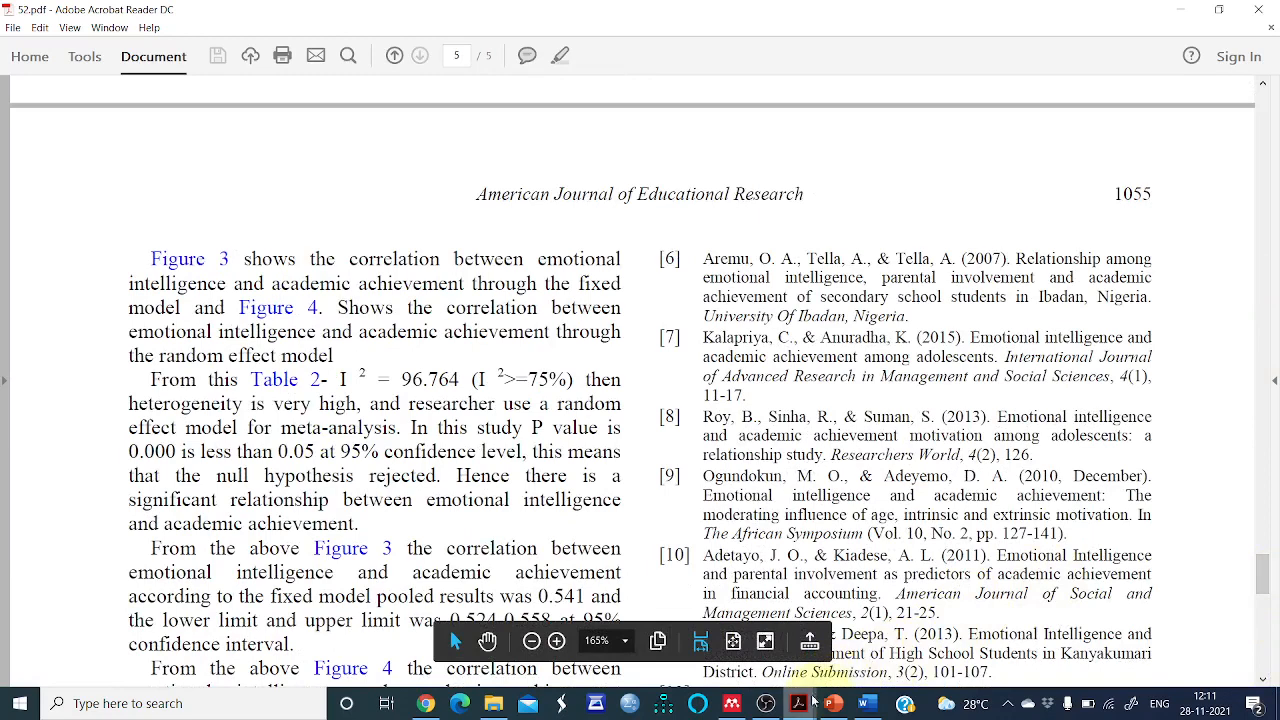
pyautogui.moveTo(732, 703)
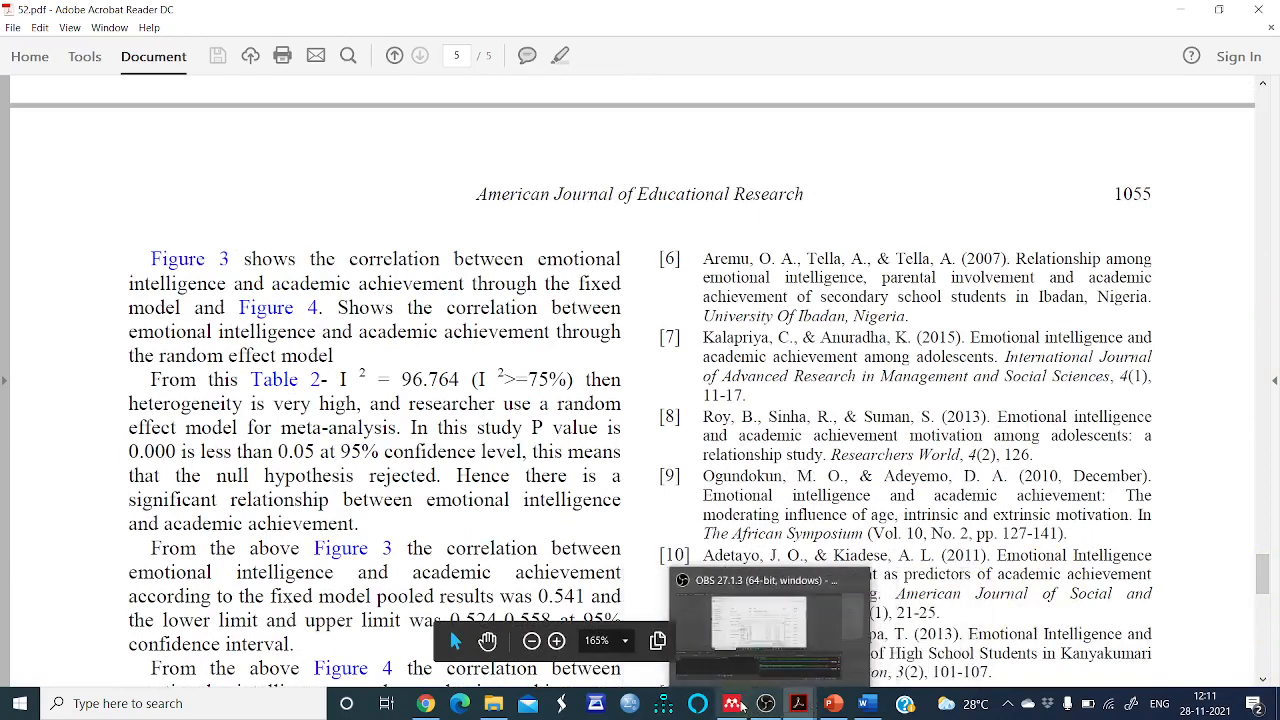
pyautogui.click(711, 638)
pyautogui.write('1')
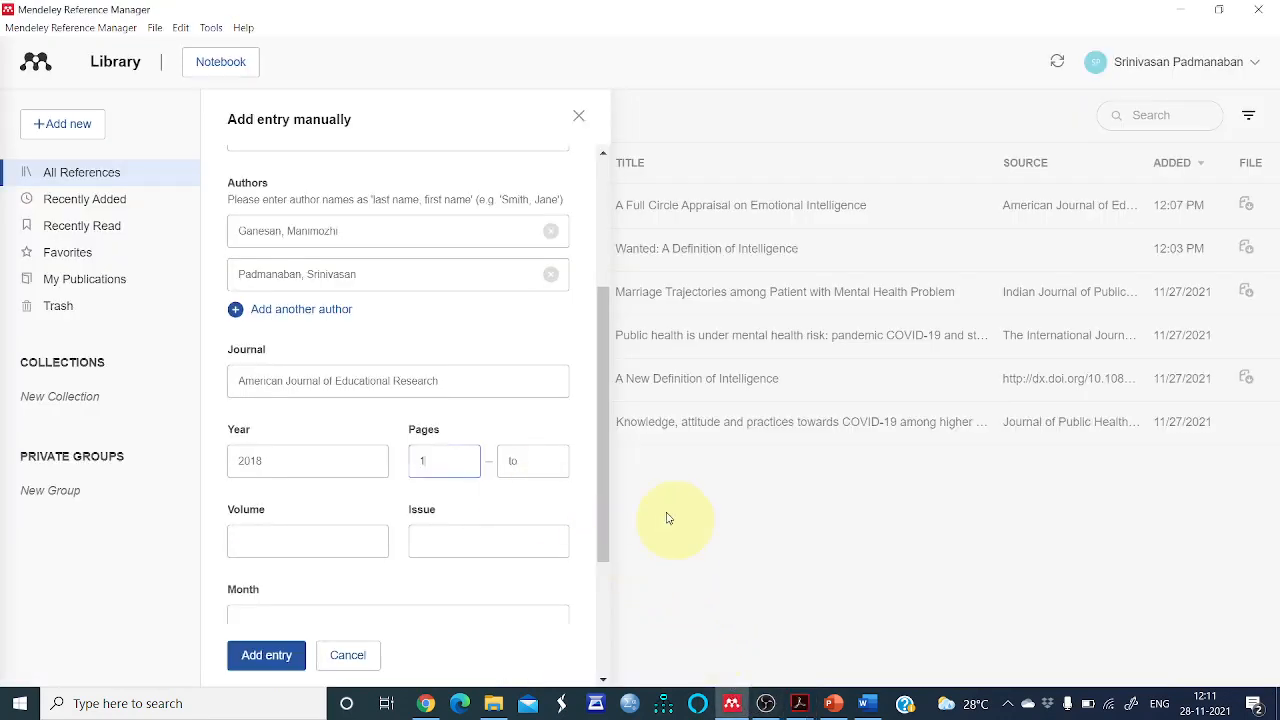
pyautogui.write('051')
pyautogui.press('Tab')
pyautogui.write('1055')
# Look up the volume and issue number in the PDF and set Volume to 6 and Issue to 7
pyautogui.click(265, 542)
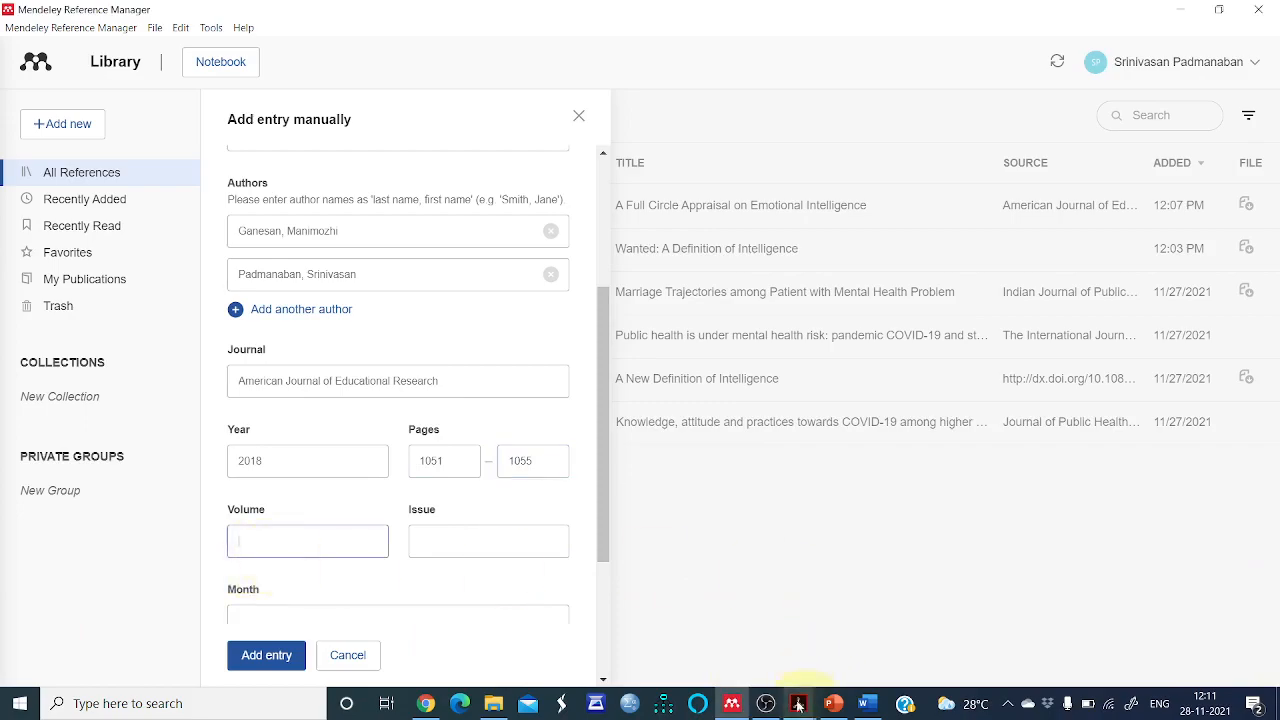
pyautogui.moveTo(798, 706)
pyautogui.moveTo(815, 680)
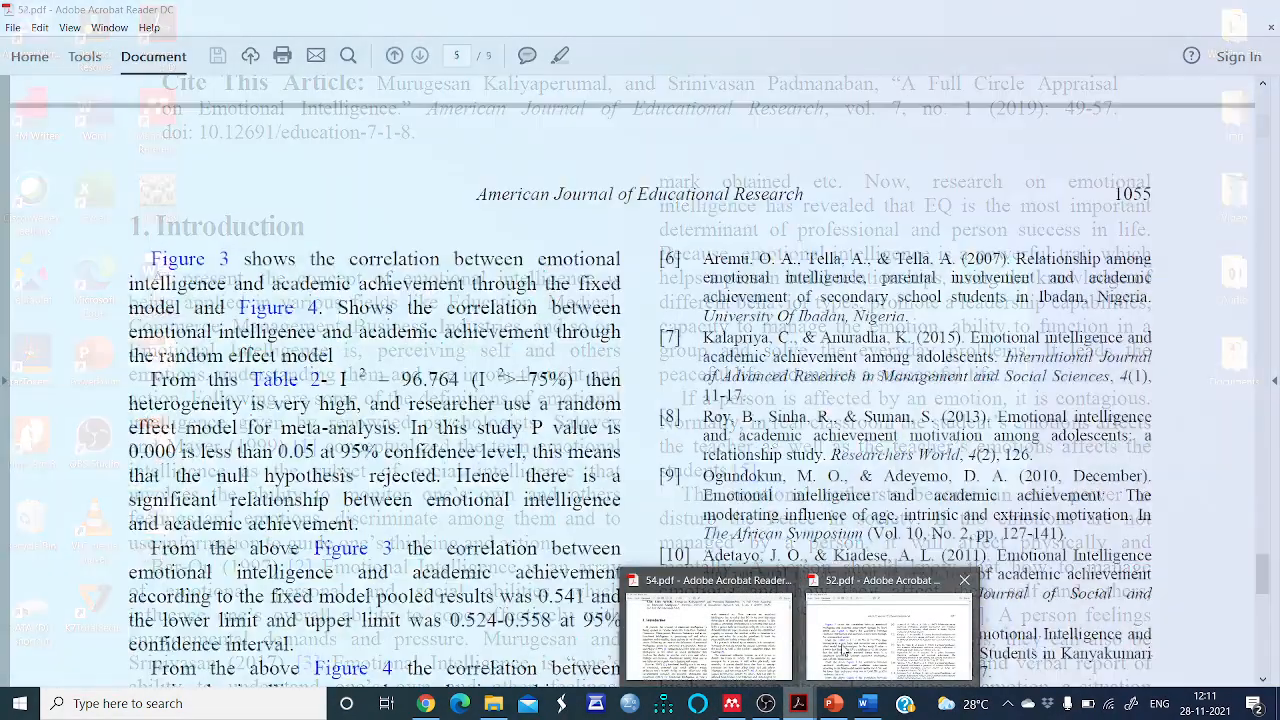
pyautogui.click(843, 650)
pyautogui.scroll(3, 560, 340)
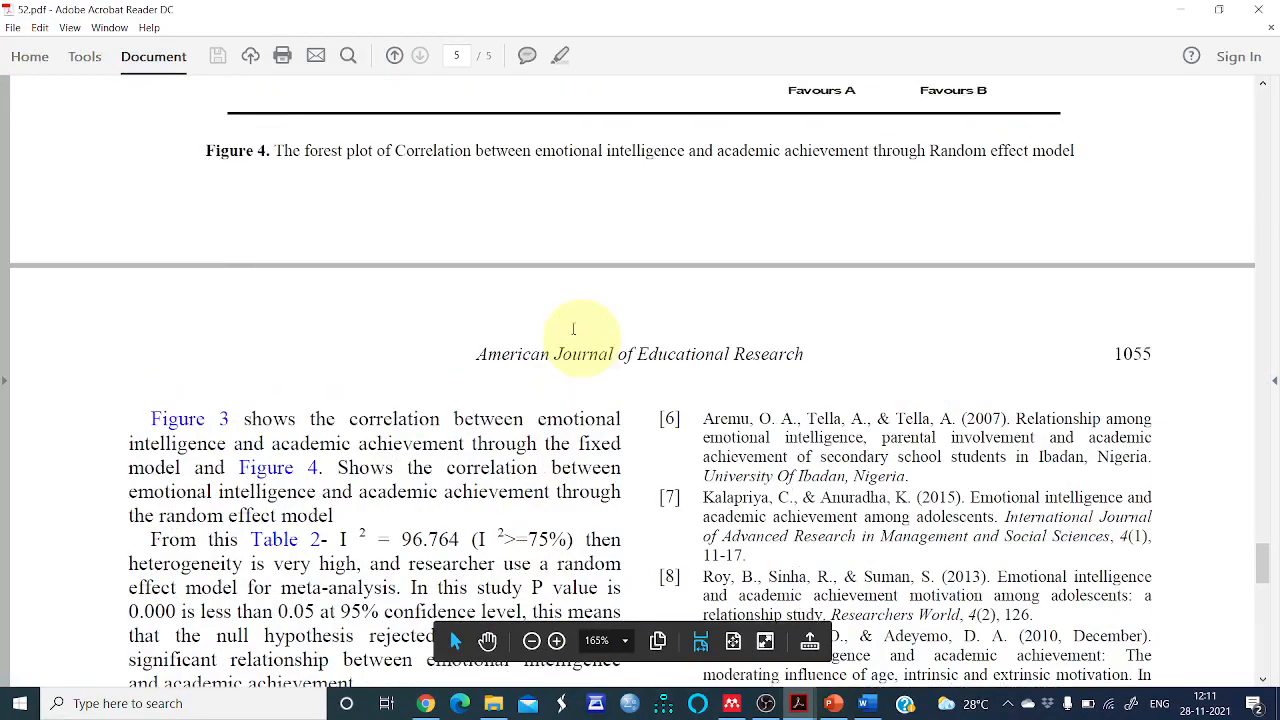
pyautogui.scroll(1, 573, 329)
pyautogui.moveTo(1261, 548); pyautogui.dragTo(1234, 57)
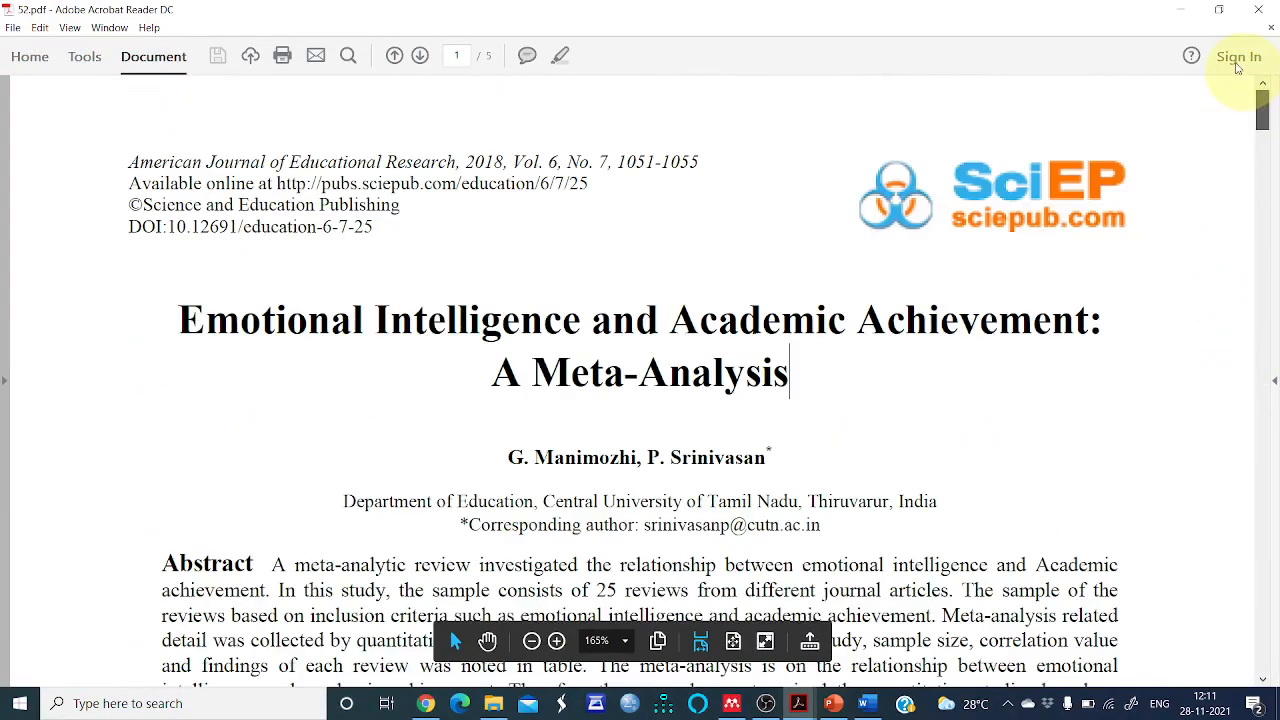
pyautogui.doubleClick(553, 161)
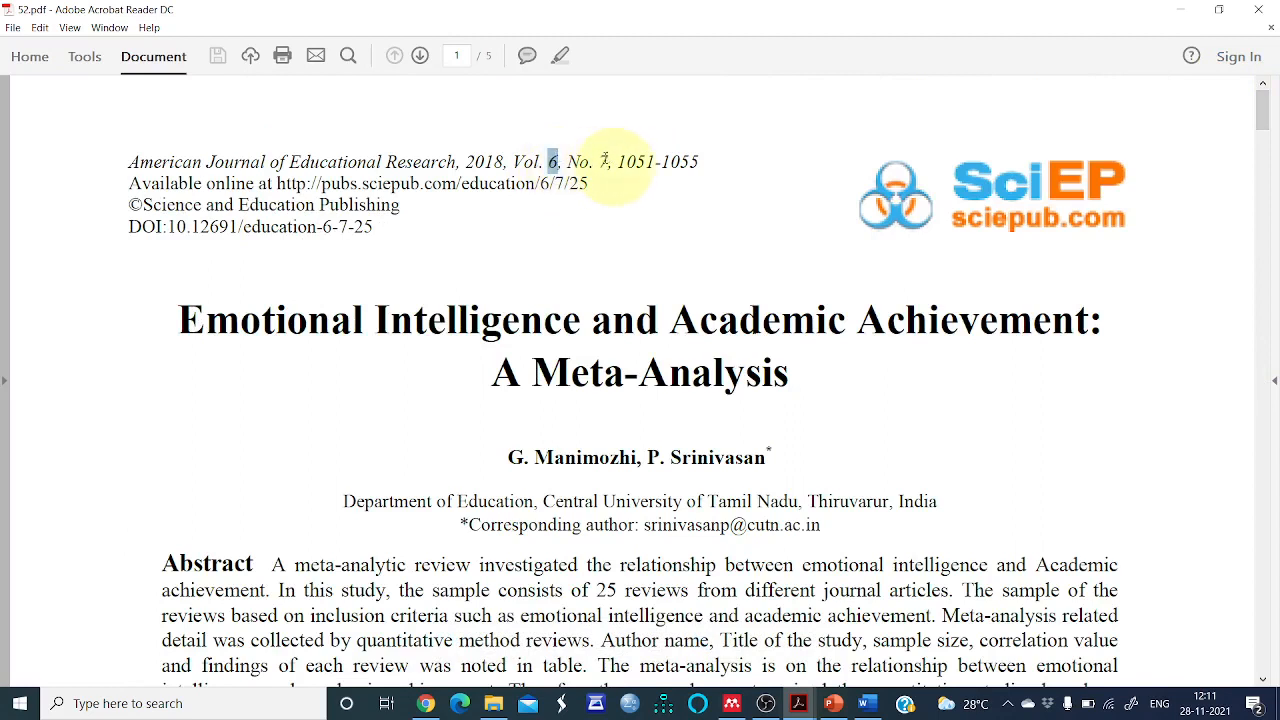
pyautogui.doubleClick(604, 161)
pyautogui.moveTo(736, 652)
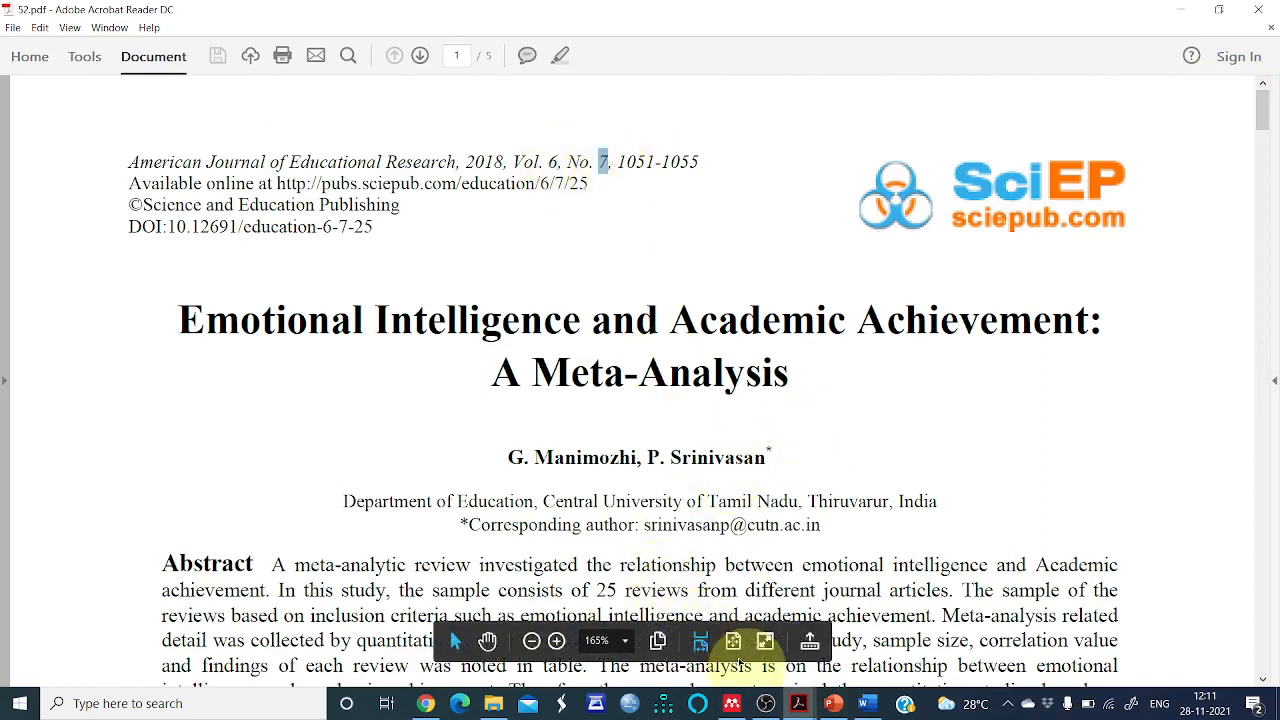
pyautogui.moveTo(800, 710)
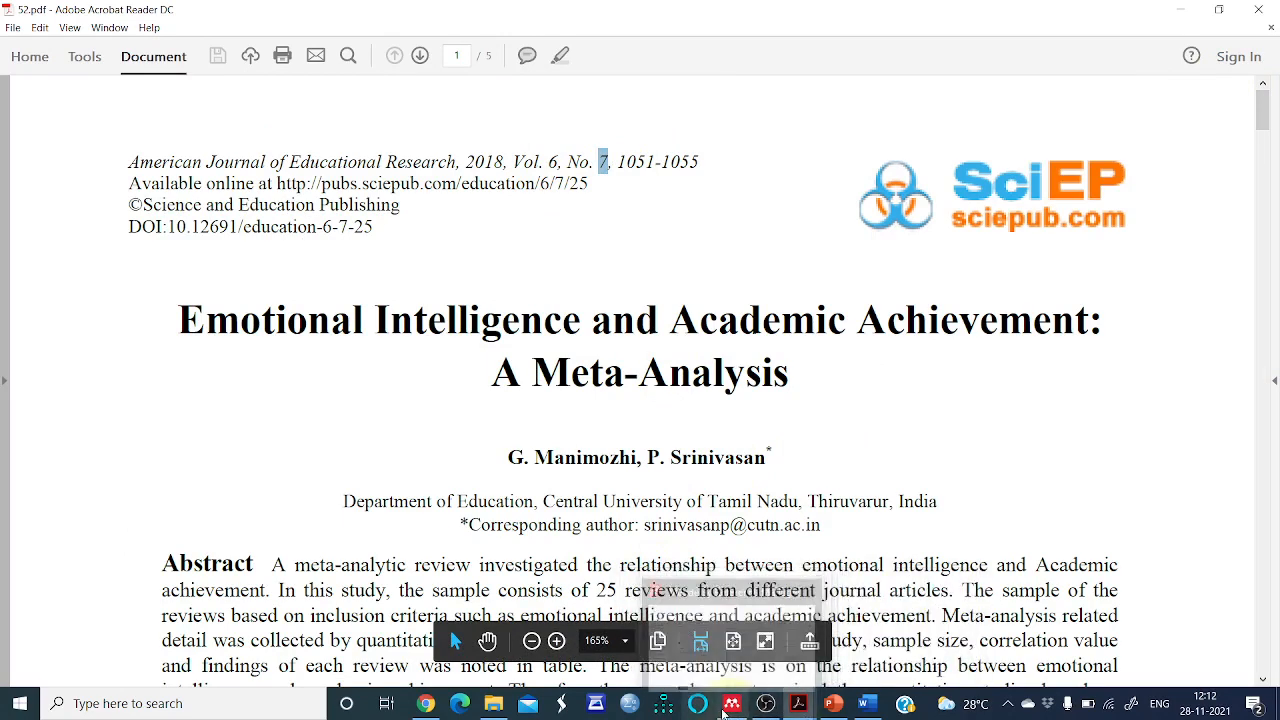
pyautogui.click(732, 703)
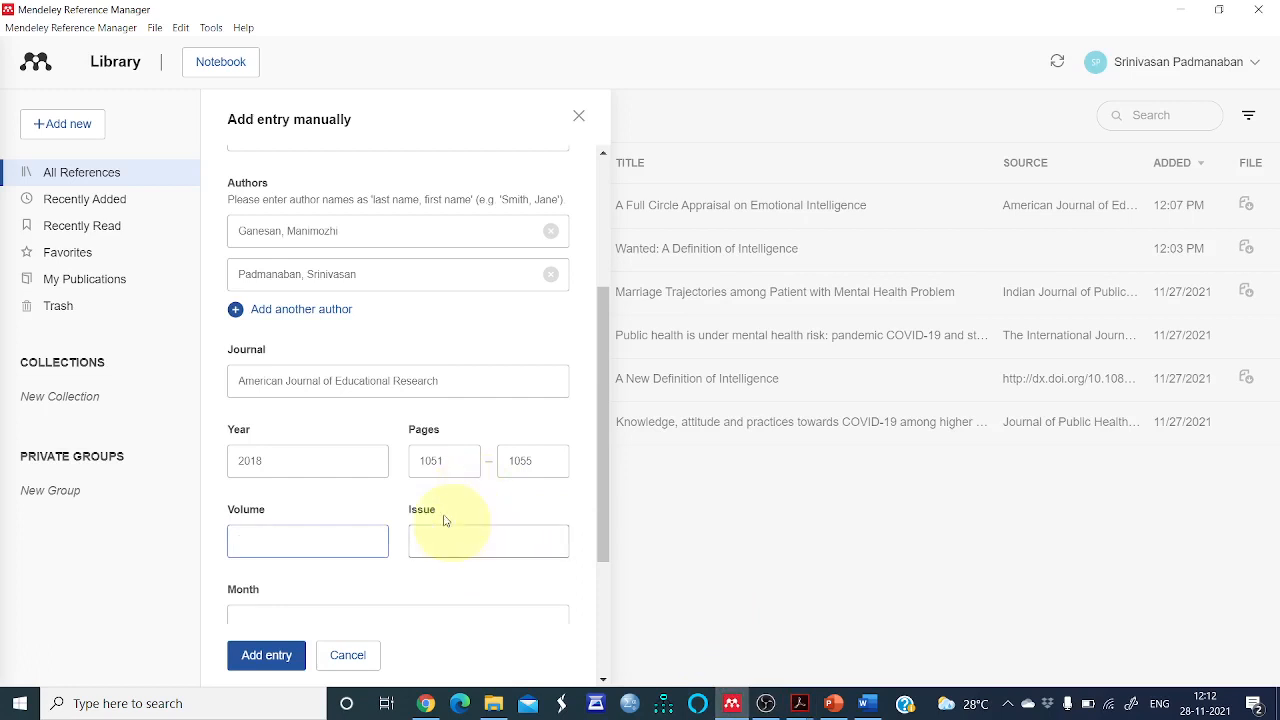
pyautogui.write('6')
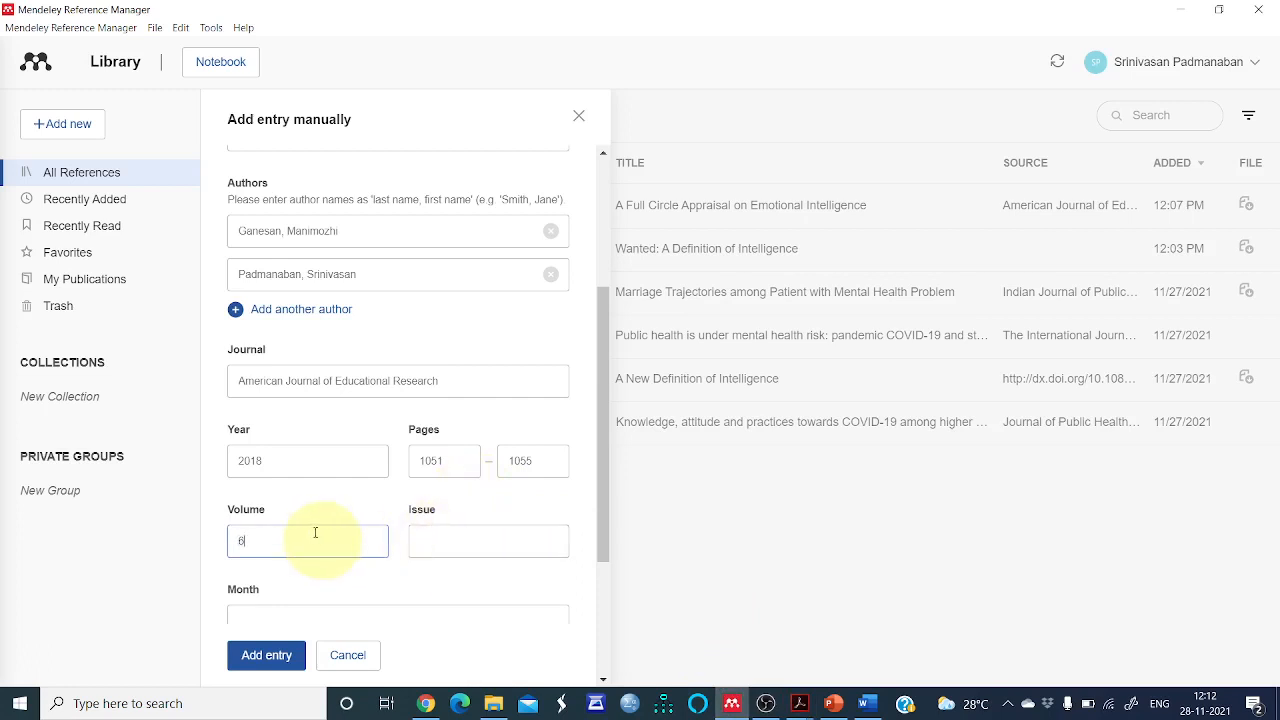
pyautogui.click(429, 532)
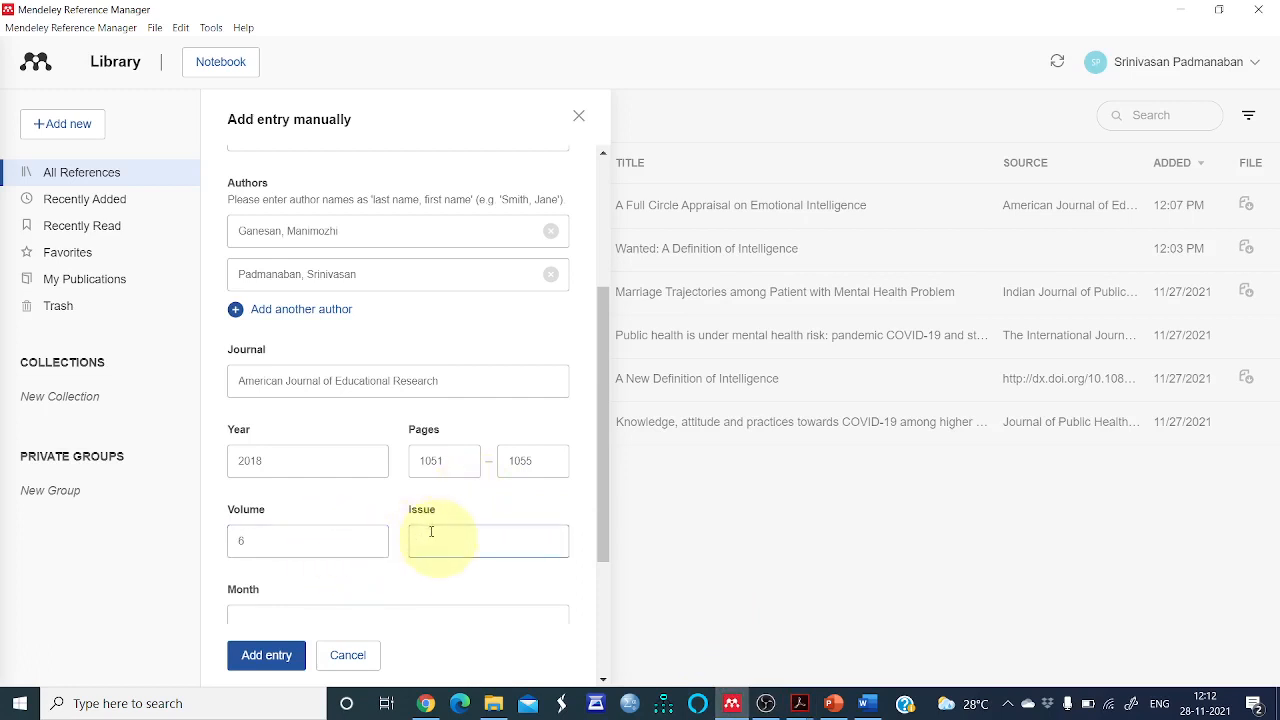
pyautogui.write('7')
# Set the publication Month to 7 and the Day to 31
pyautogui.scroll(-3, 431, 532)
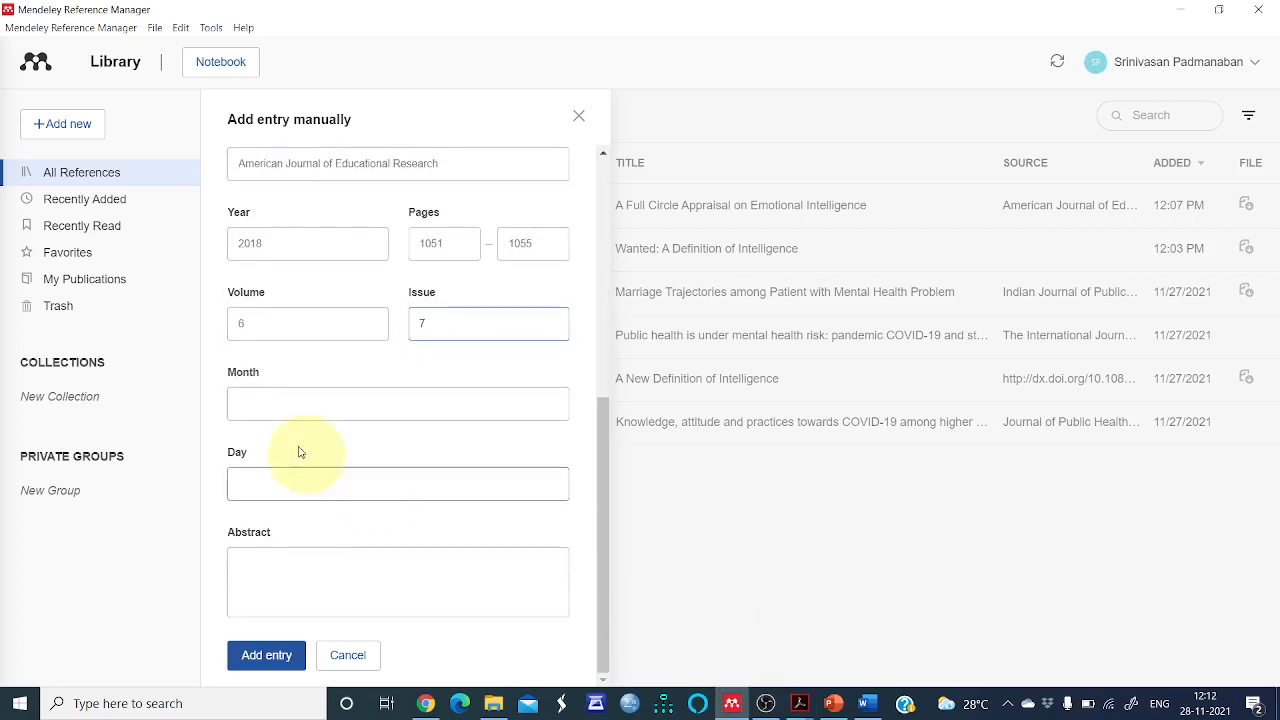
pyautogui.click(290, 406)
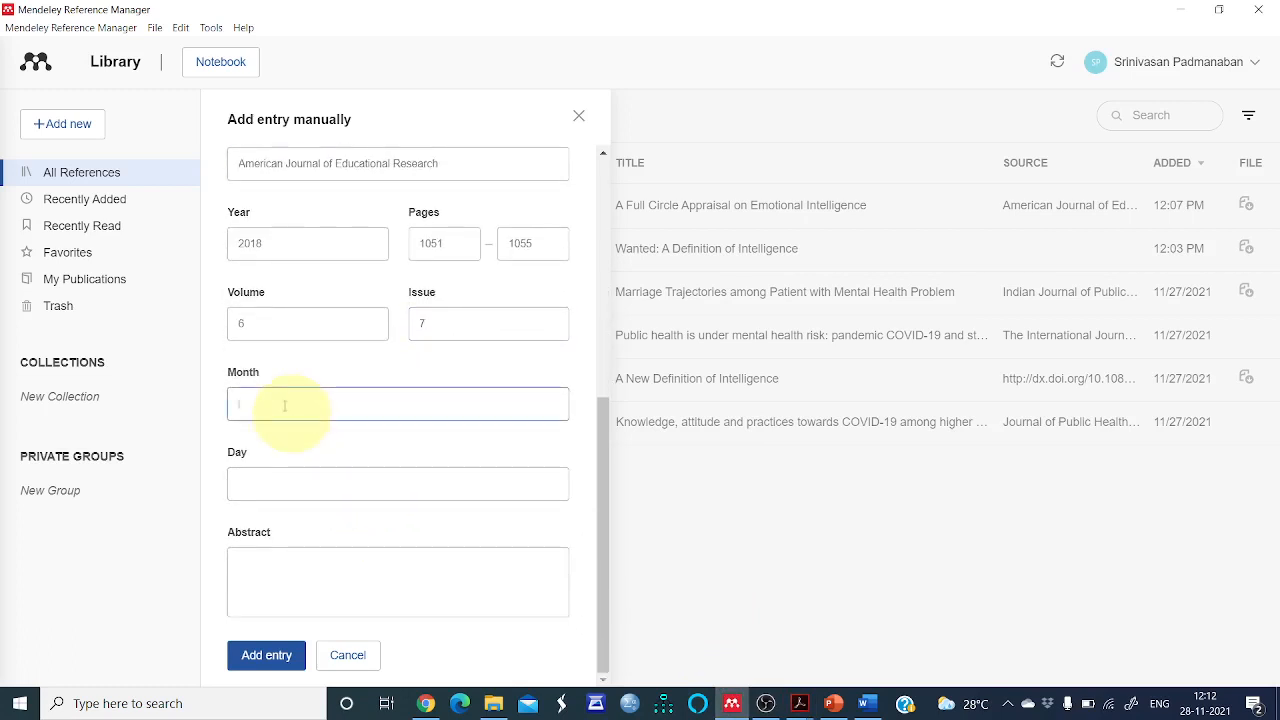
pyautogui.write('July')
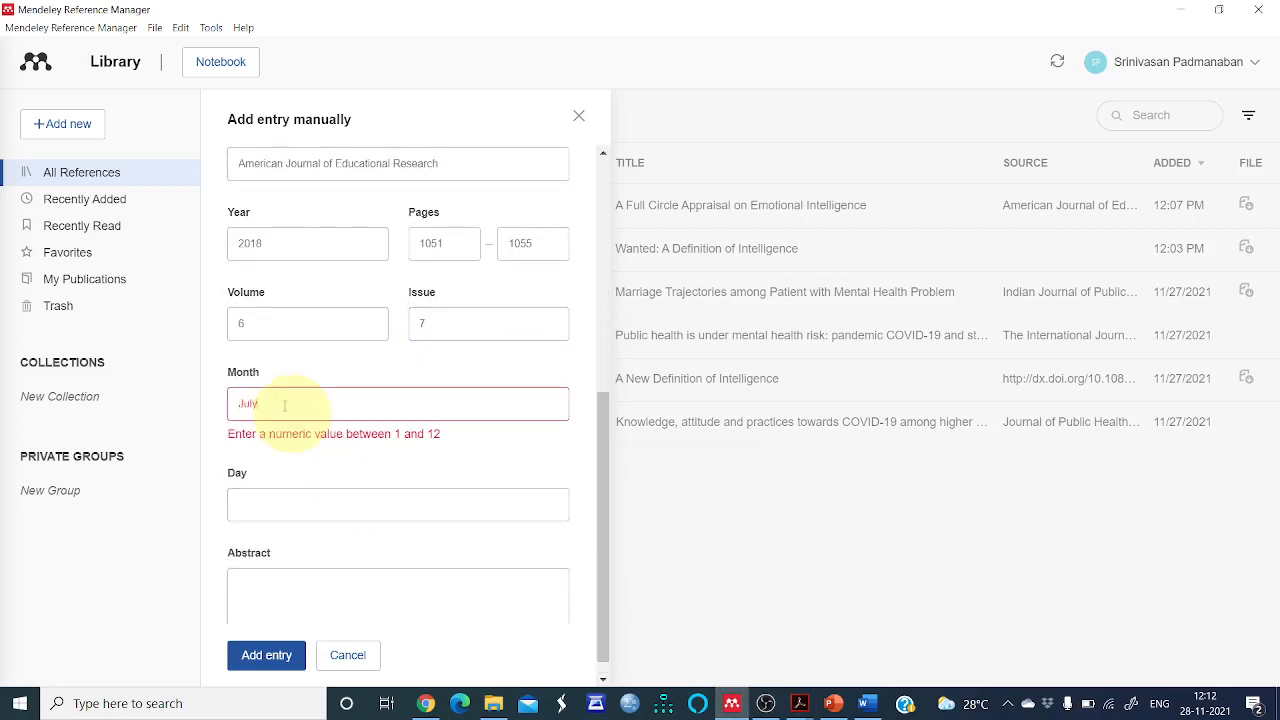
pyautogui.press('BackSpace')
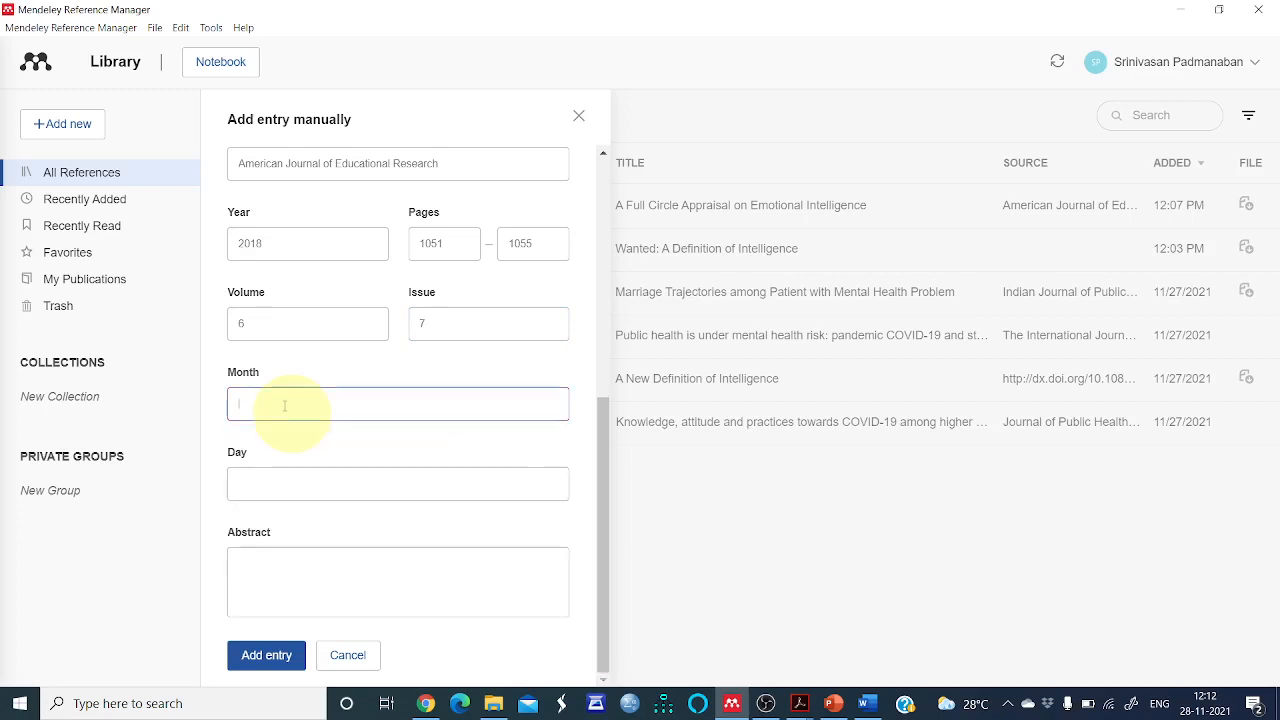
pyautogui.click(292, 481)
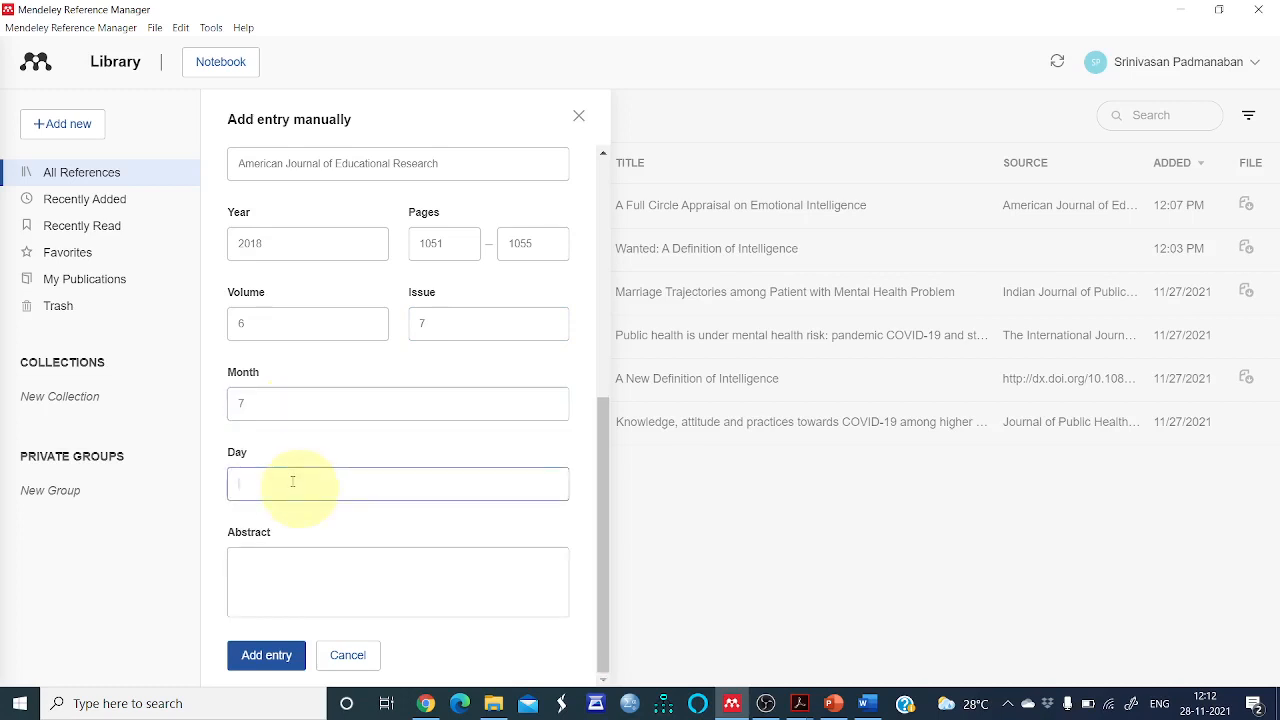
pyautogui.write('31')
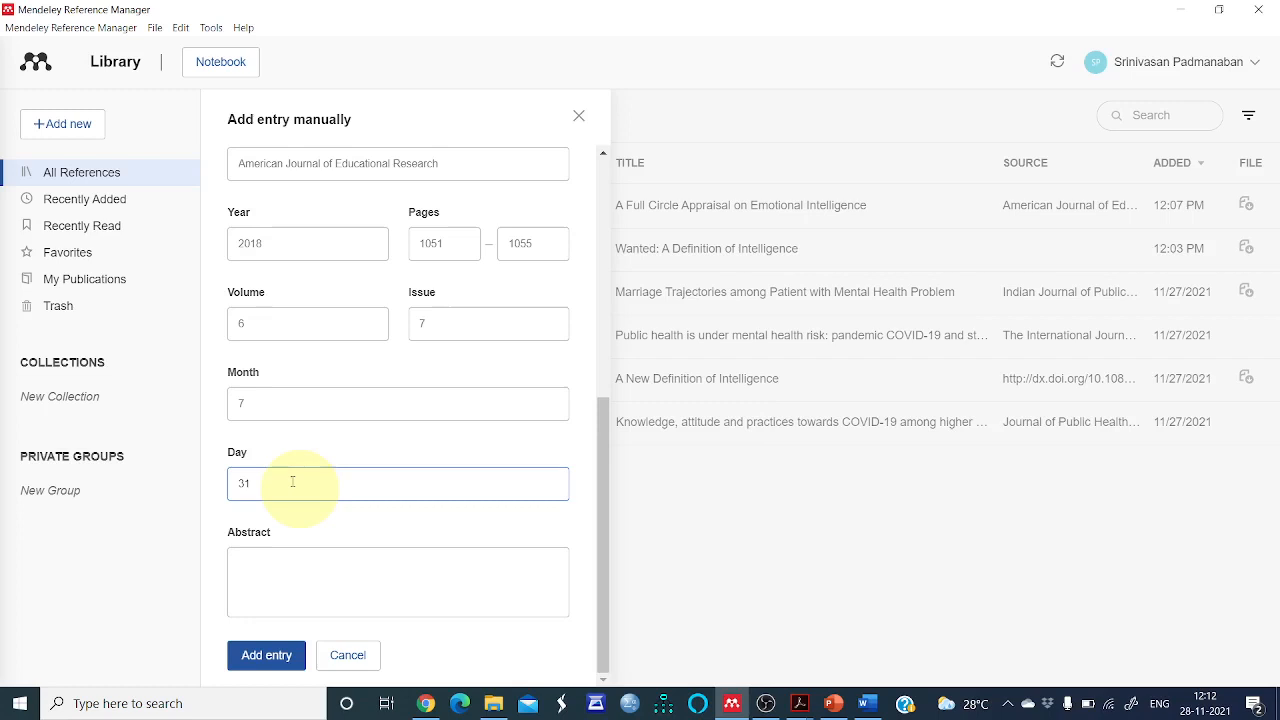
# Copy the abstract text from the PDF and paste it into the Abstract field
pyautogui.click(291, 563)
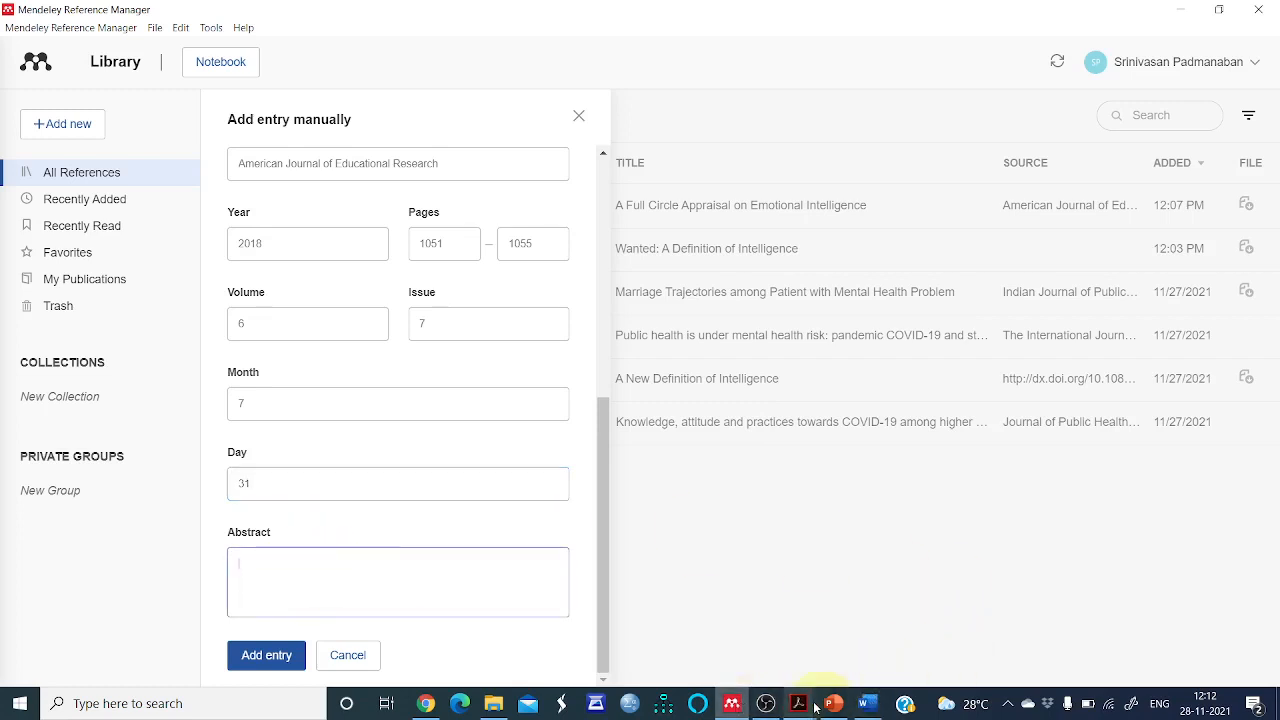
pyautogui.moveTo(802, 702)
pyautogui.click(854, 638)
pyautogui.scroll(-4, 700, 500)
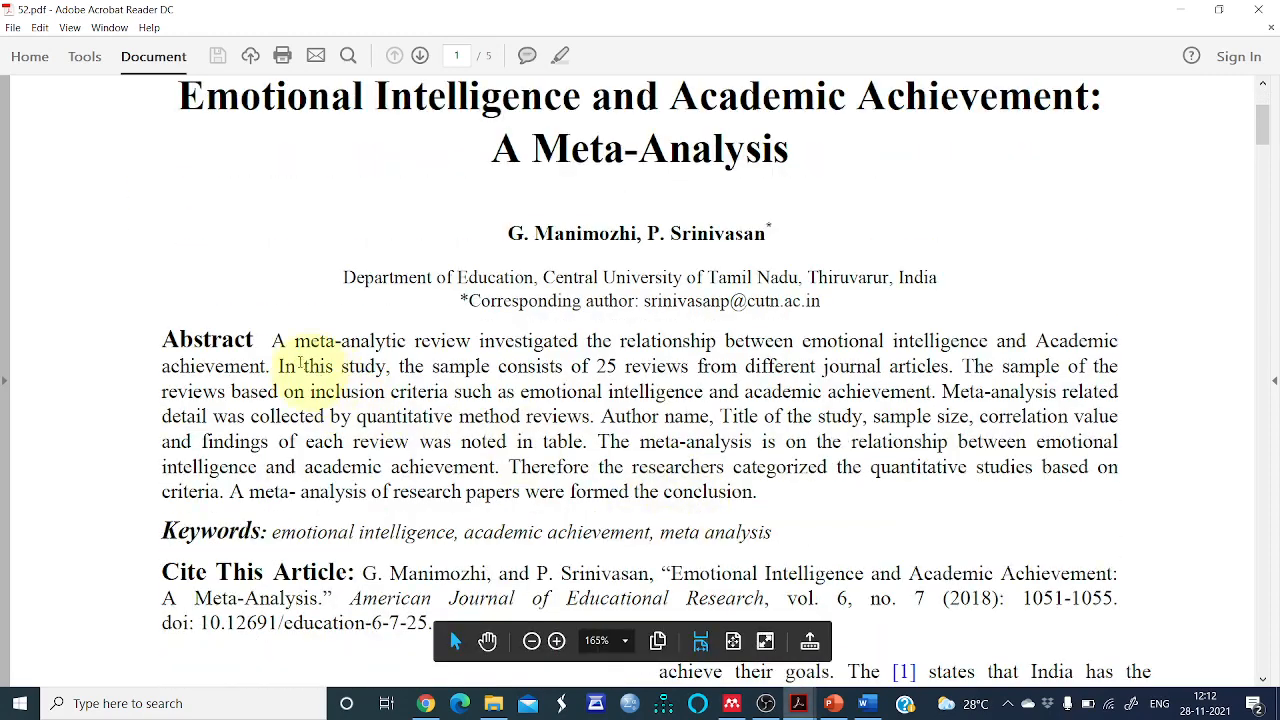
pyautogui.moveTo(587, 414); pyautogui.dragTo(748, 494)
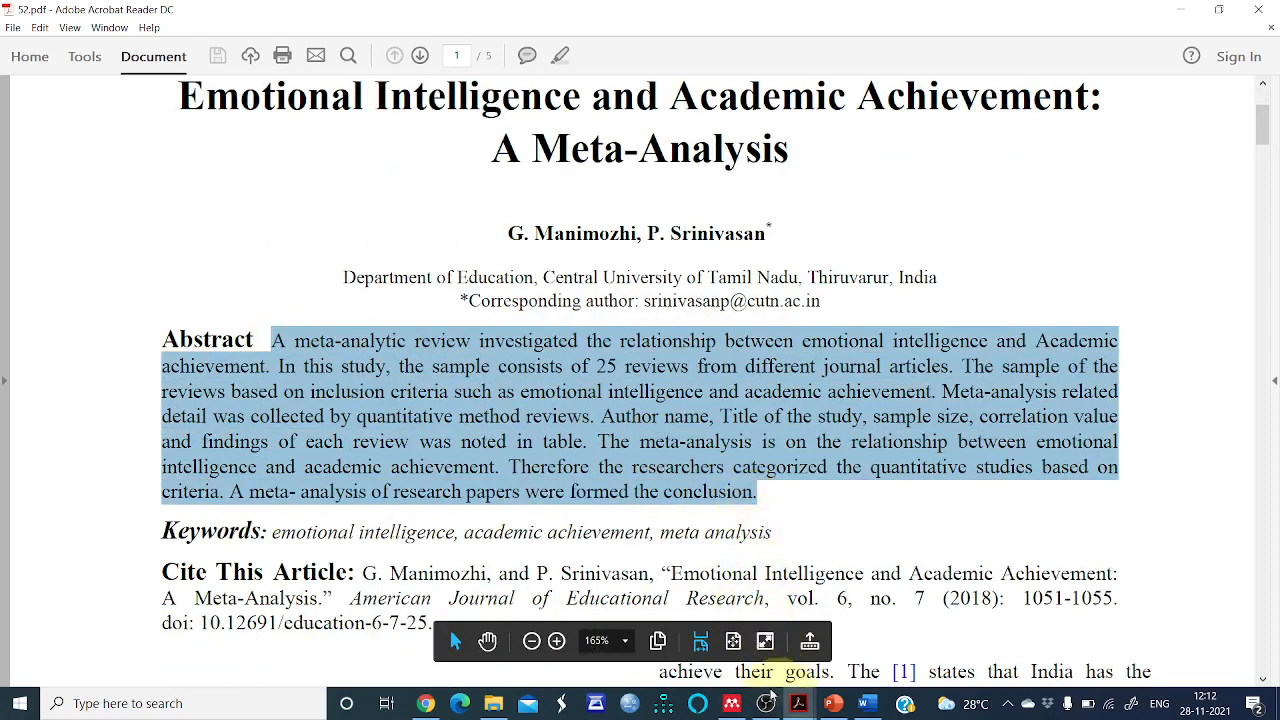
pyautogui.click(732, 703)
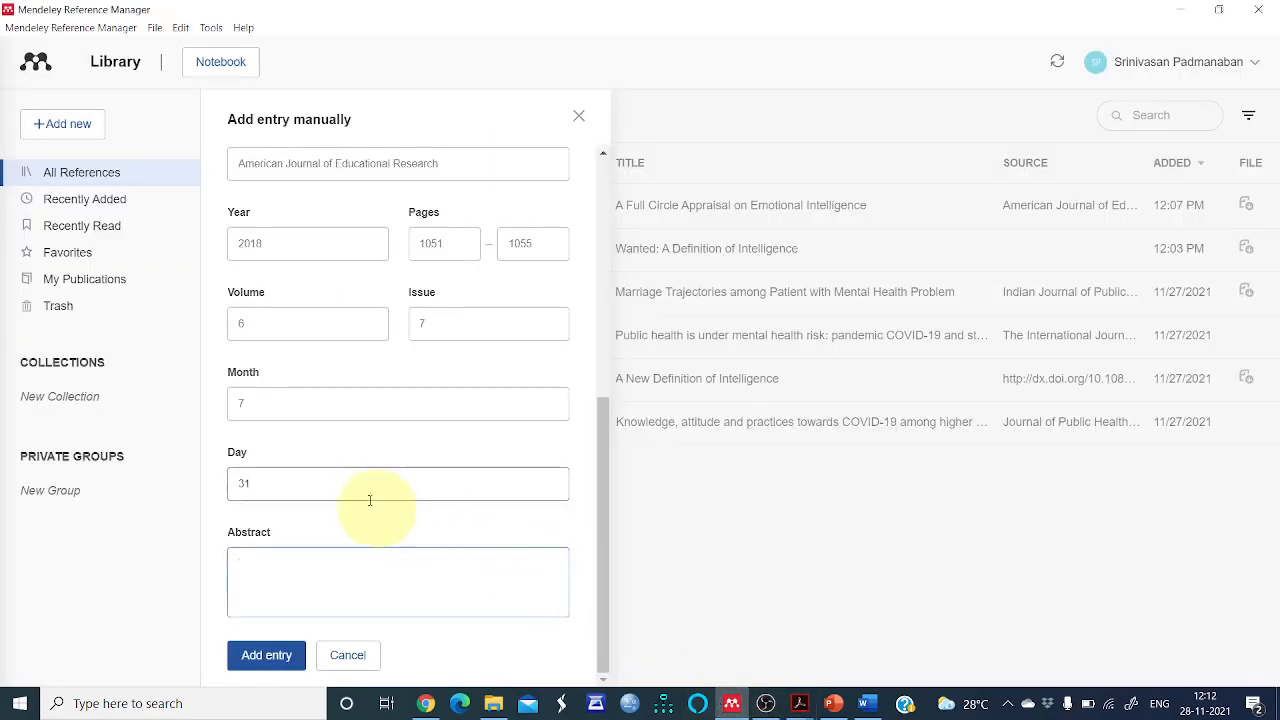
pyautogui.click(337, 562)
pyautogui.hotkey('ctrl', 'v')
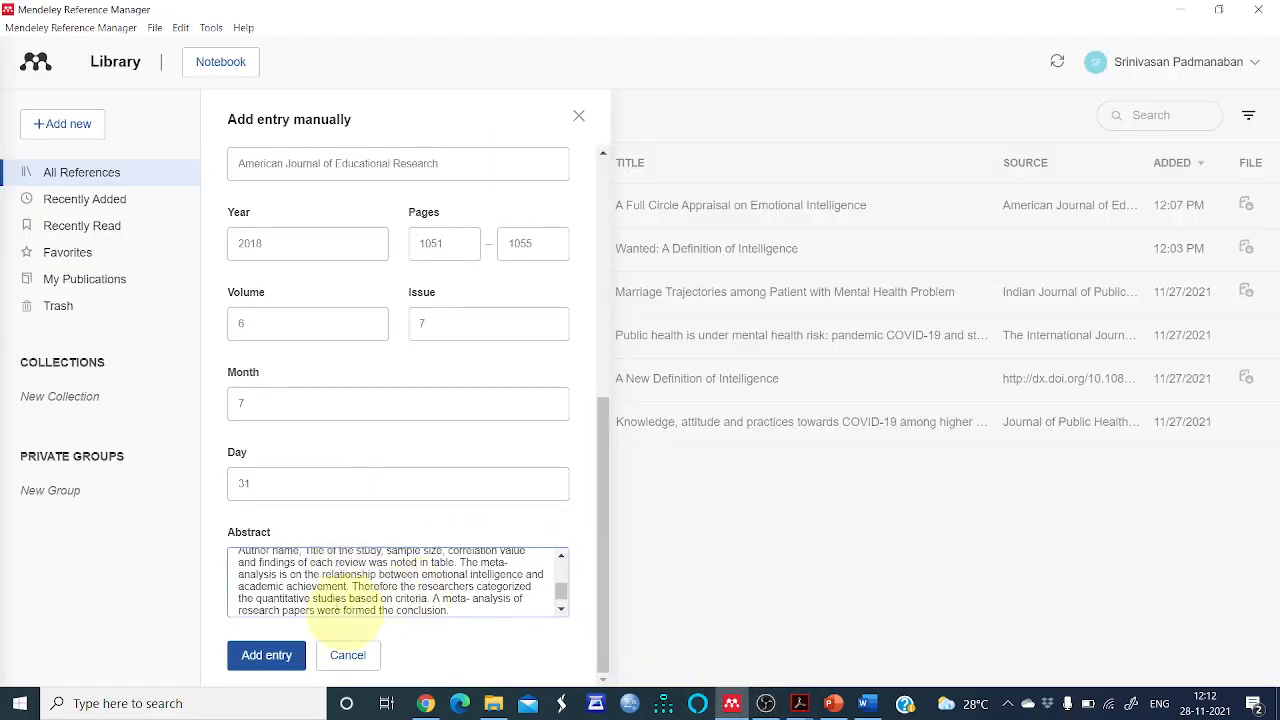
# Review the filled-in entry fields and add the entry to the library
pyautogui.scroll(5, 383, 577)
pyautogui.scroll(5, 563, 443)
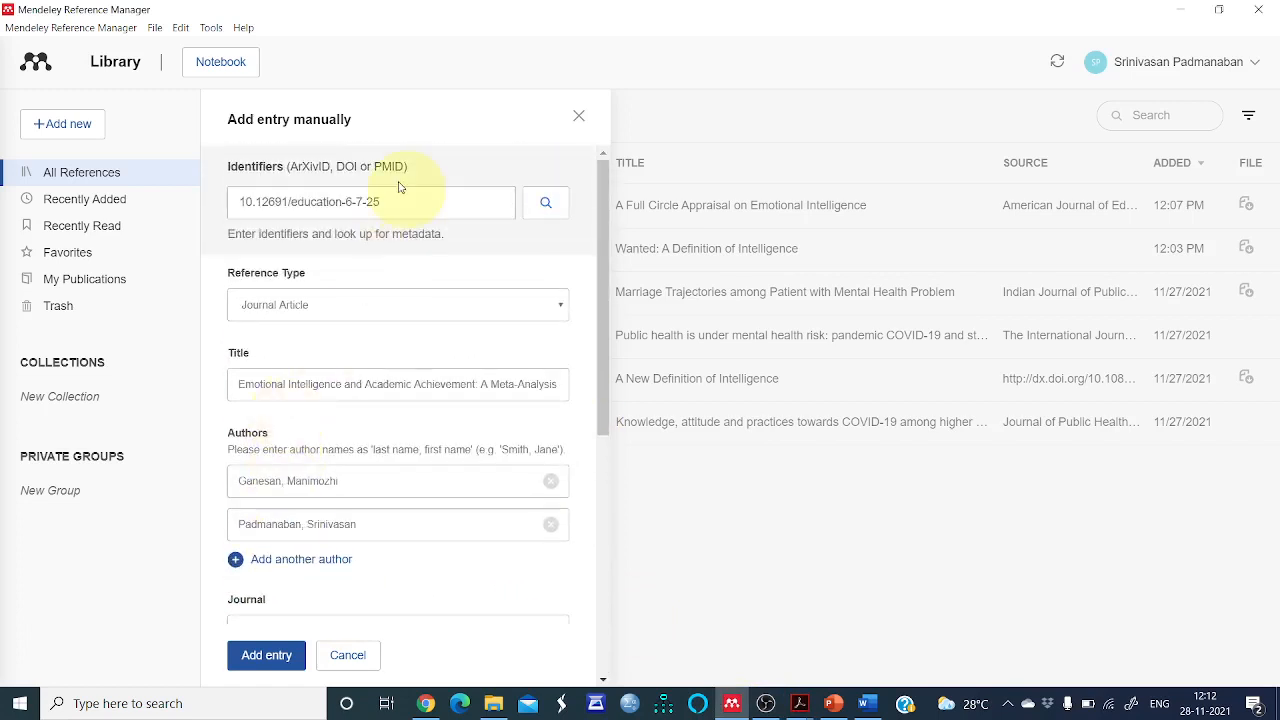
pyautogui.scroll(-1, 400, 271)
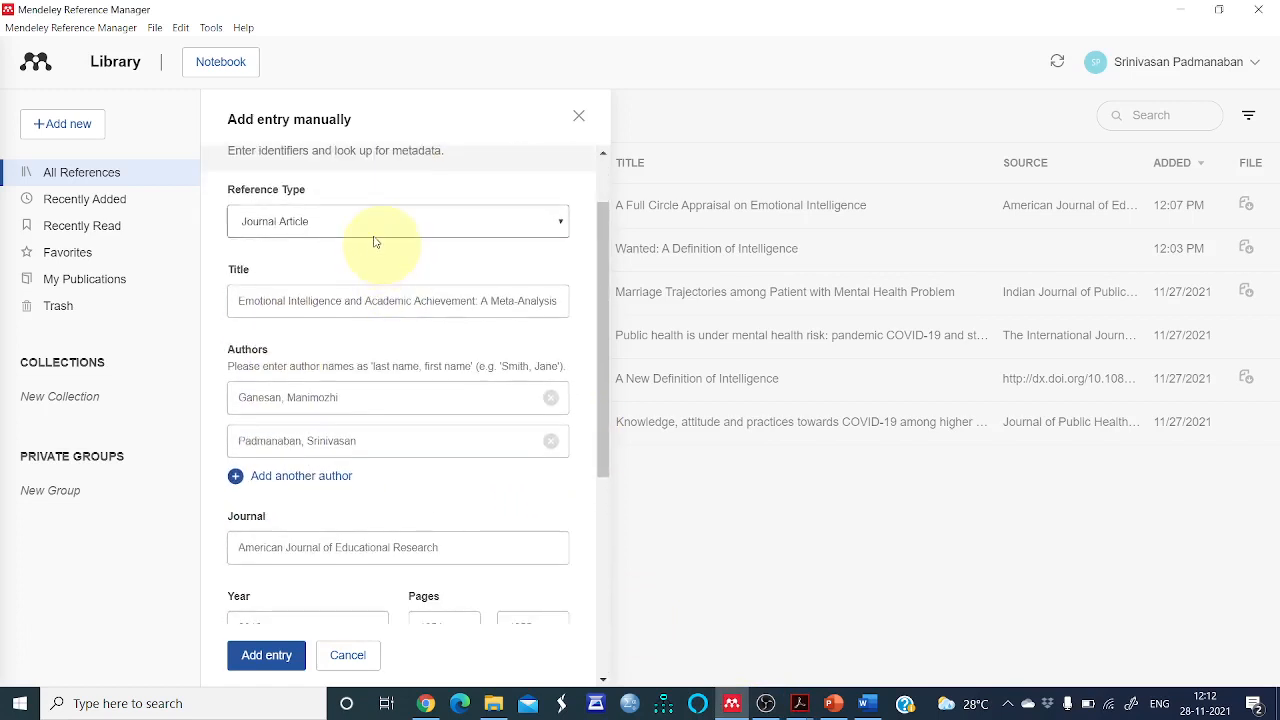
pyautogui.scroll(-1, 375, 242)
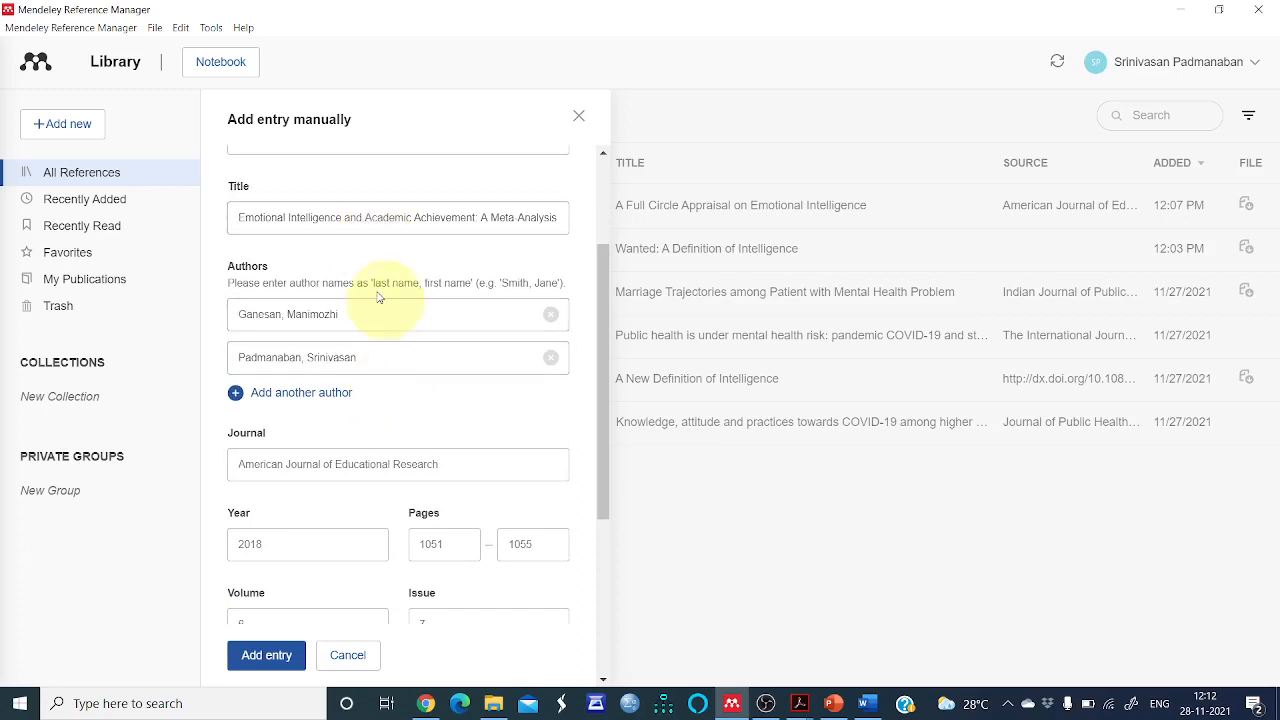
pyautogui.scroll(-2, 378, 297)
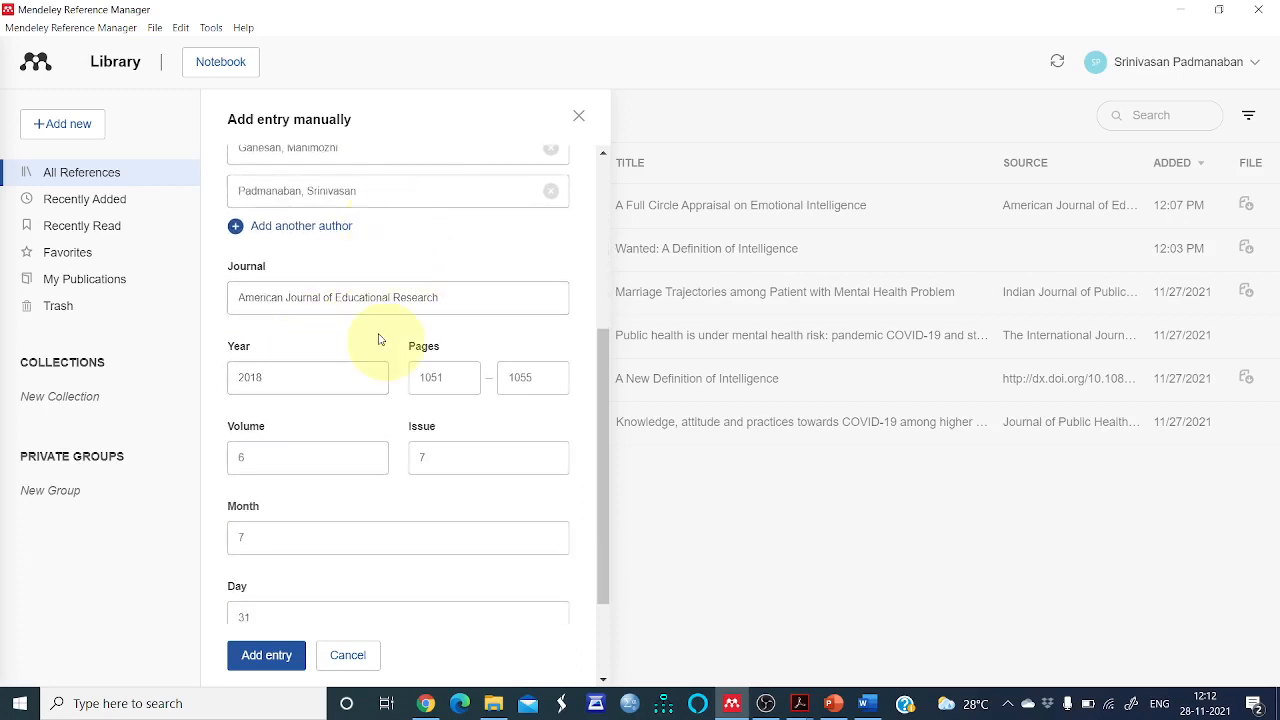
pyautogui.scroll(-2, 378, 331)
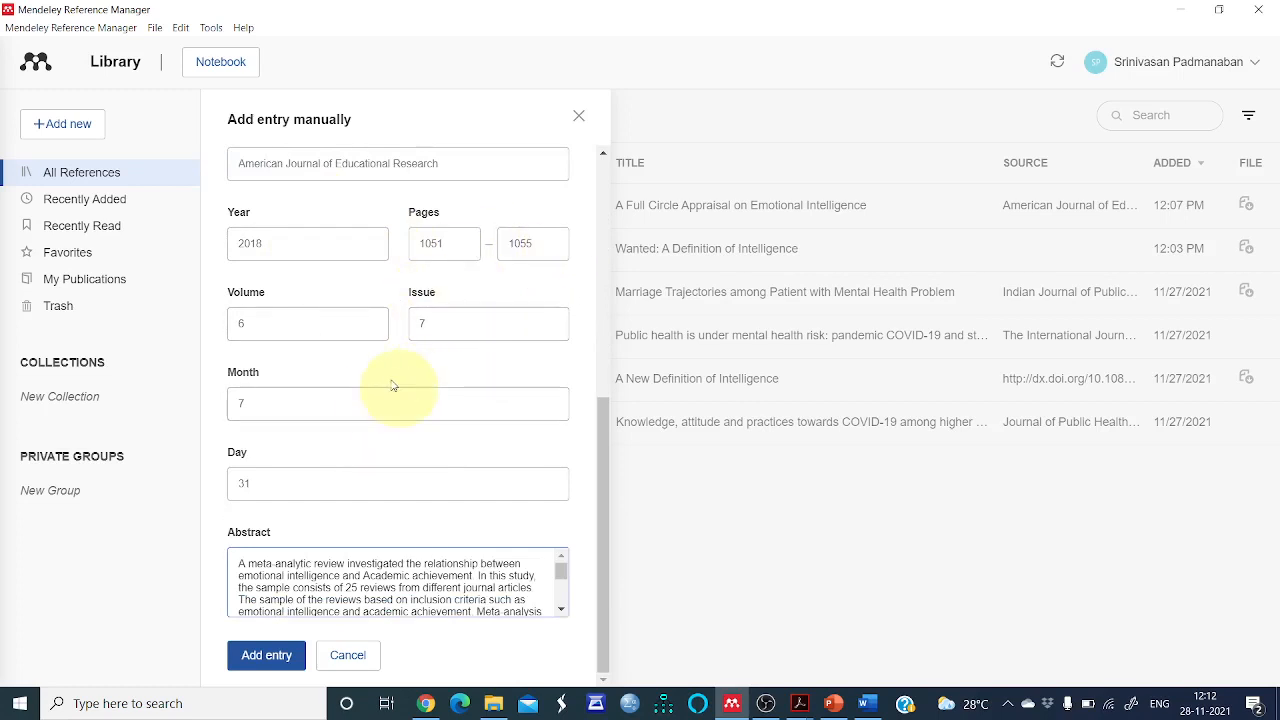
pyautogui.click(282, 655)
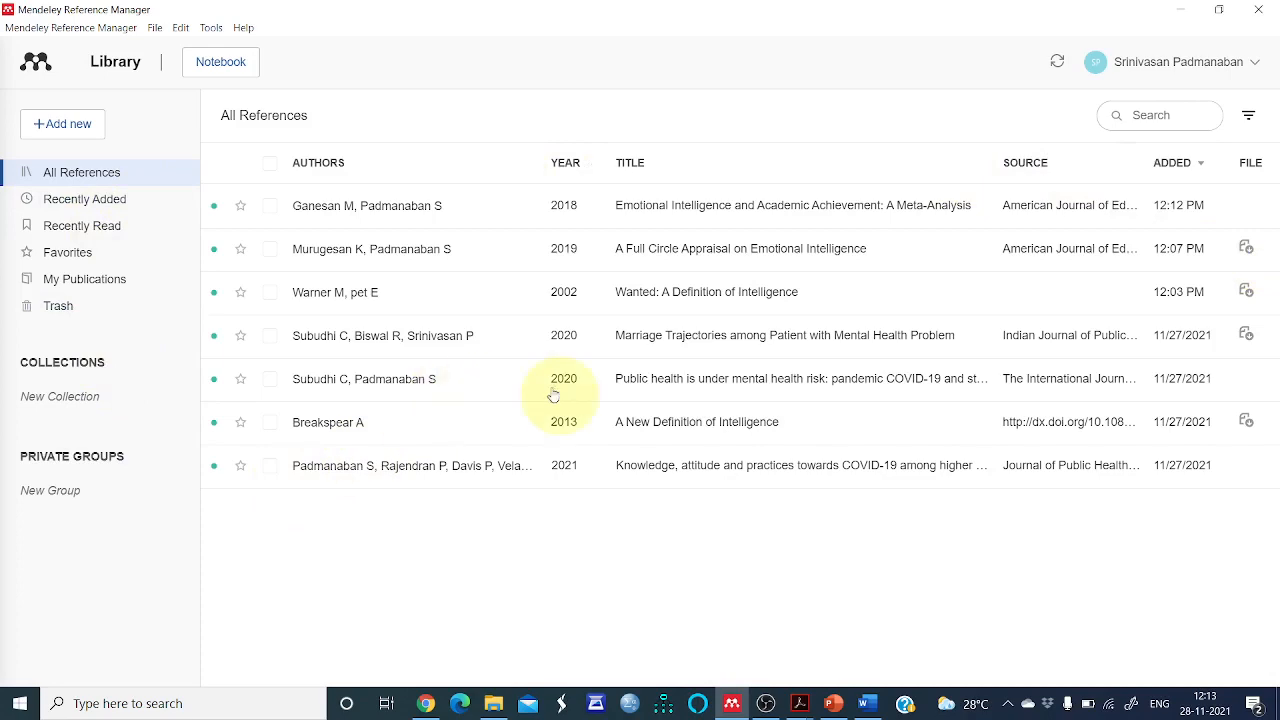
# Switch to the Word document and open the Mendeley Cite pane
pyautogui.click(833, 704)
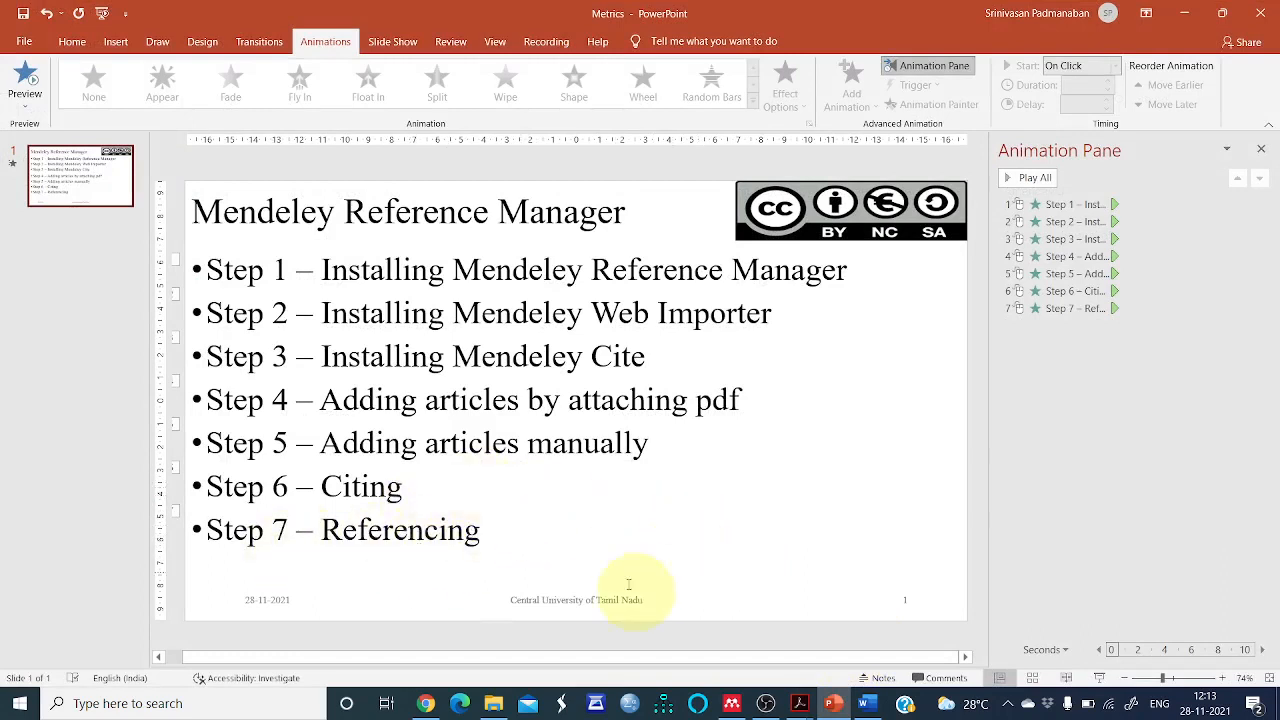
pyautogui.click(868, 704)
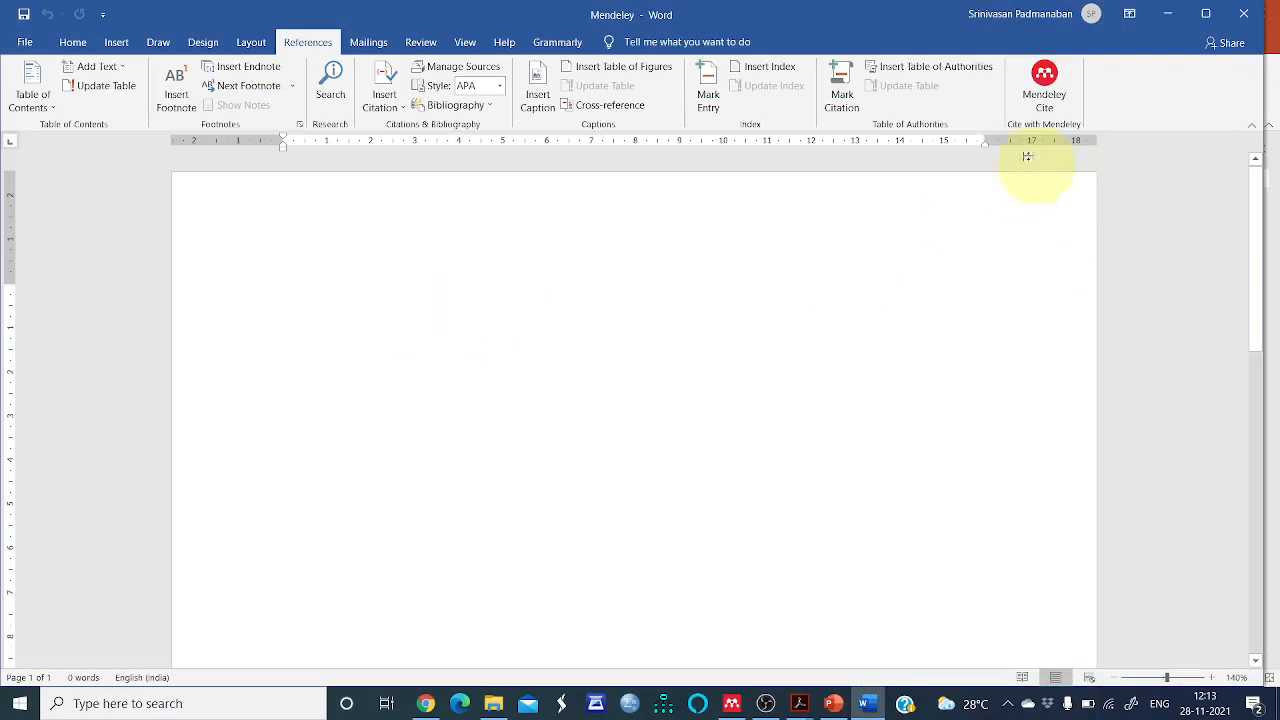
pyautogui.click(1044, 82)
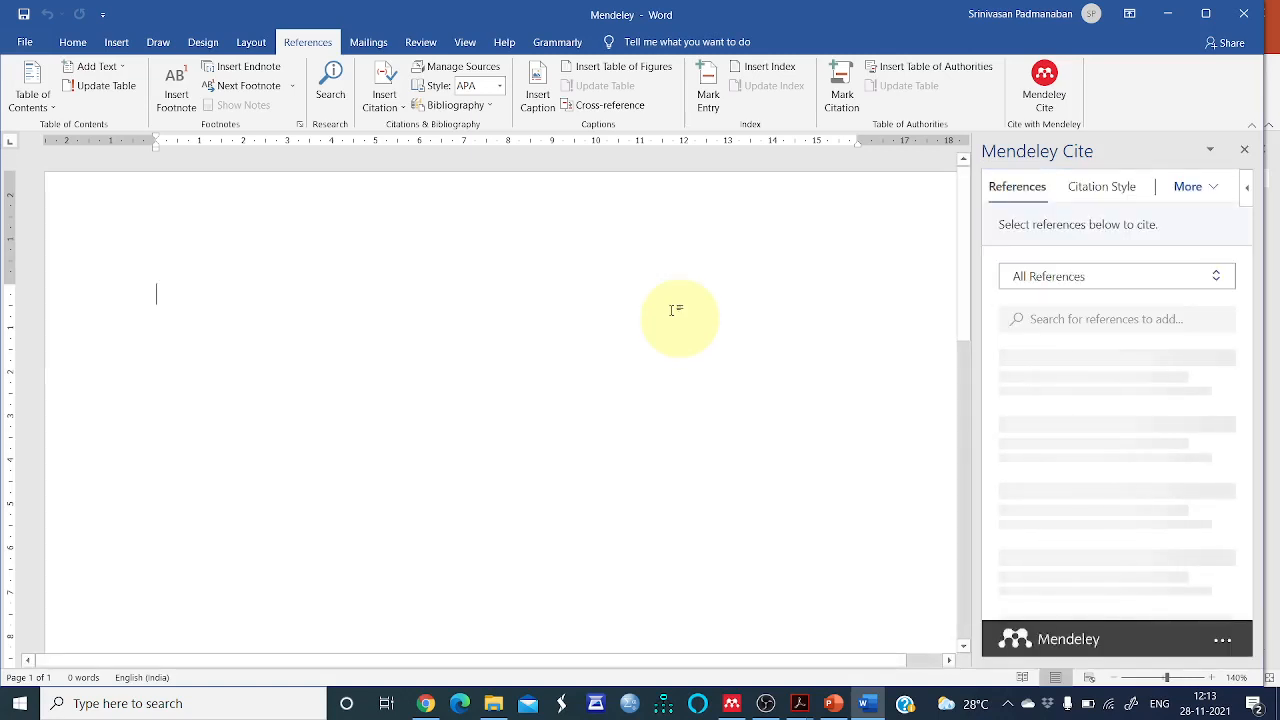
# Select the reference Wanted: A Definition of Intelligence for citing
pyautogui.scroll(-1, 918, 350)
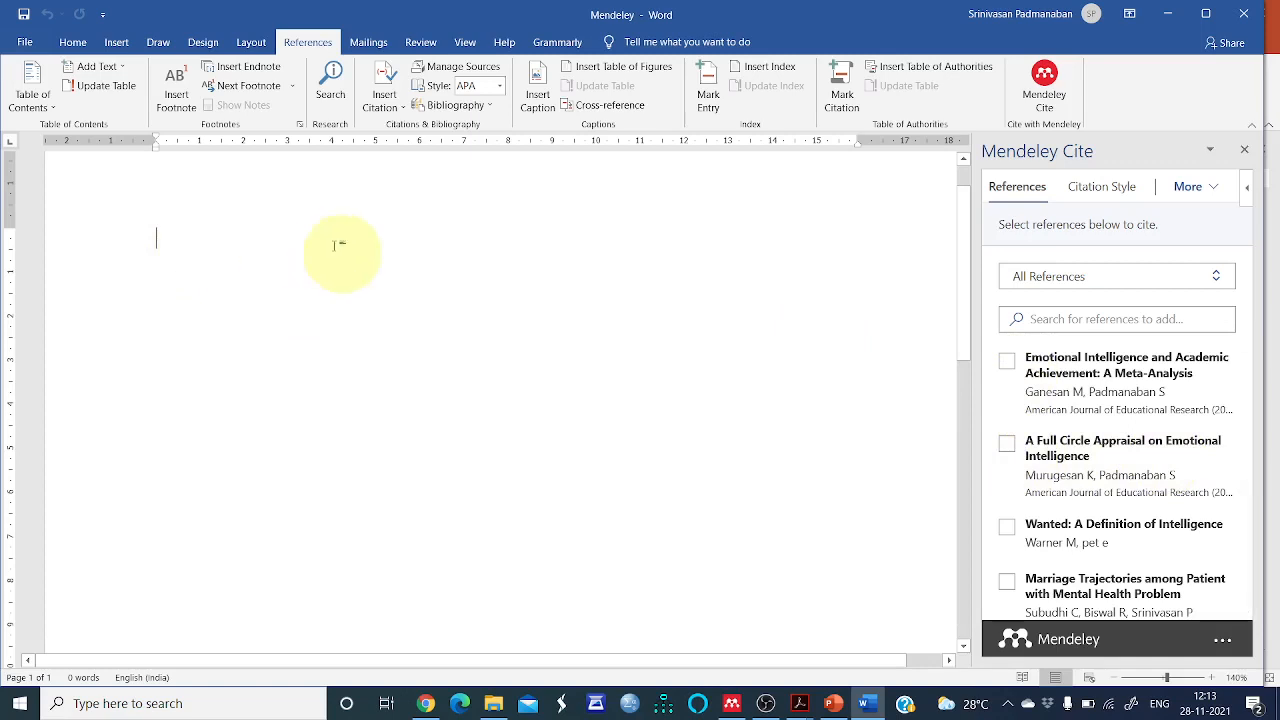
pyautogui.click(1006, 525)
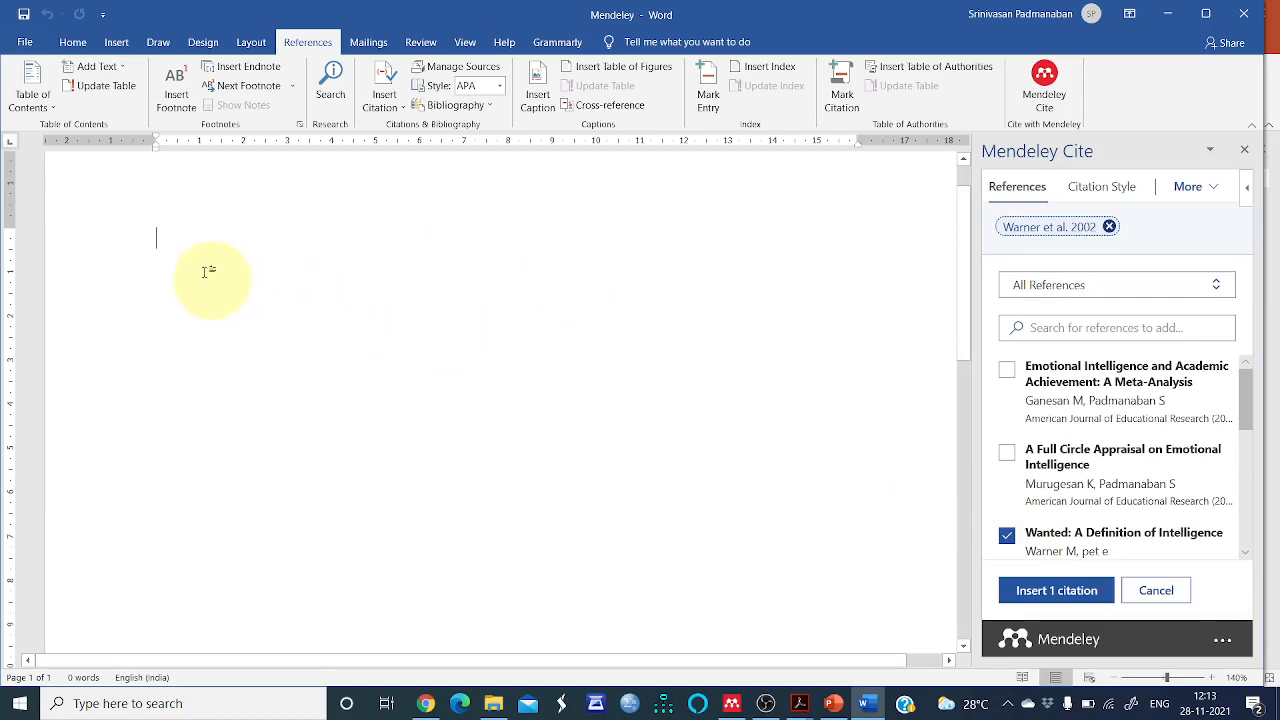
pyautogui.press('Return')
# Write "Intelligence is being defined by" and insert the selected Warner 2002 citation after it
pyautogui.scroll(1, 336, 318)
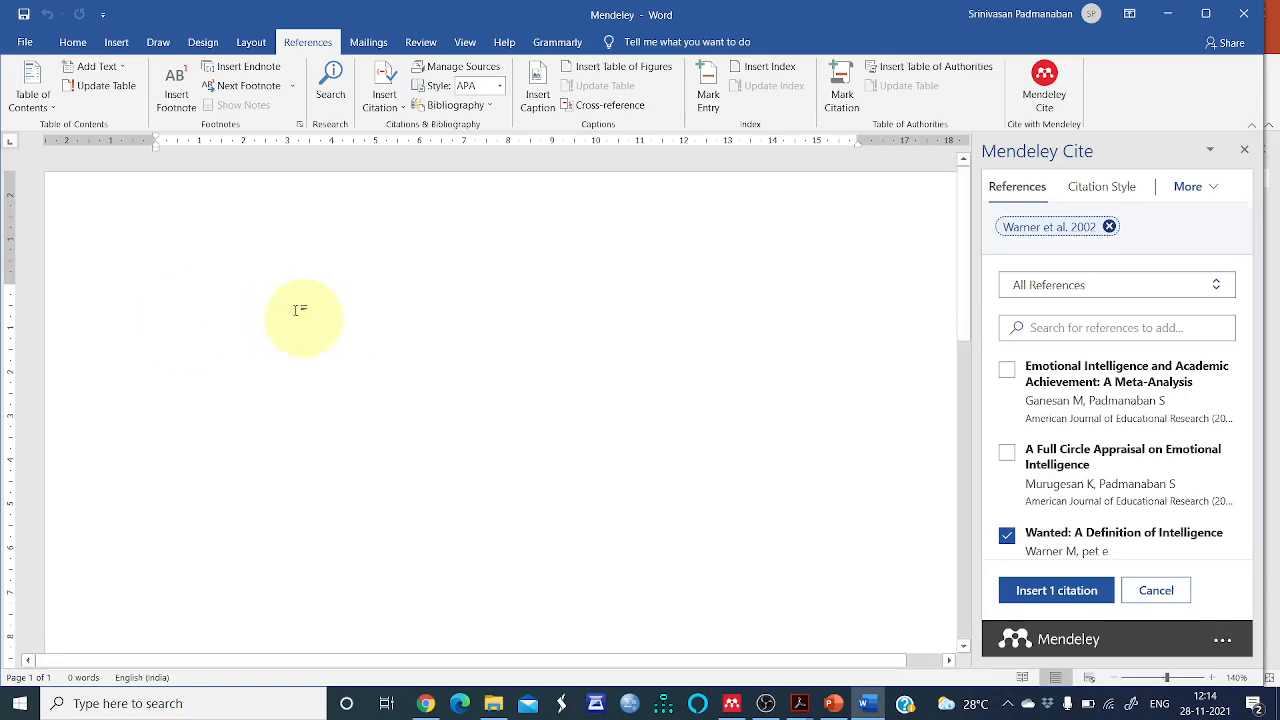
pyautogui.write('Intelligence ')
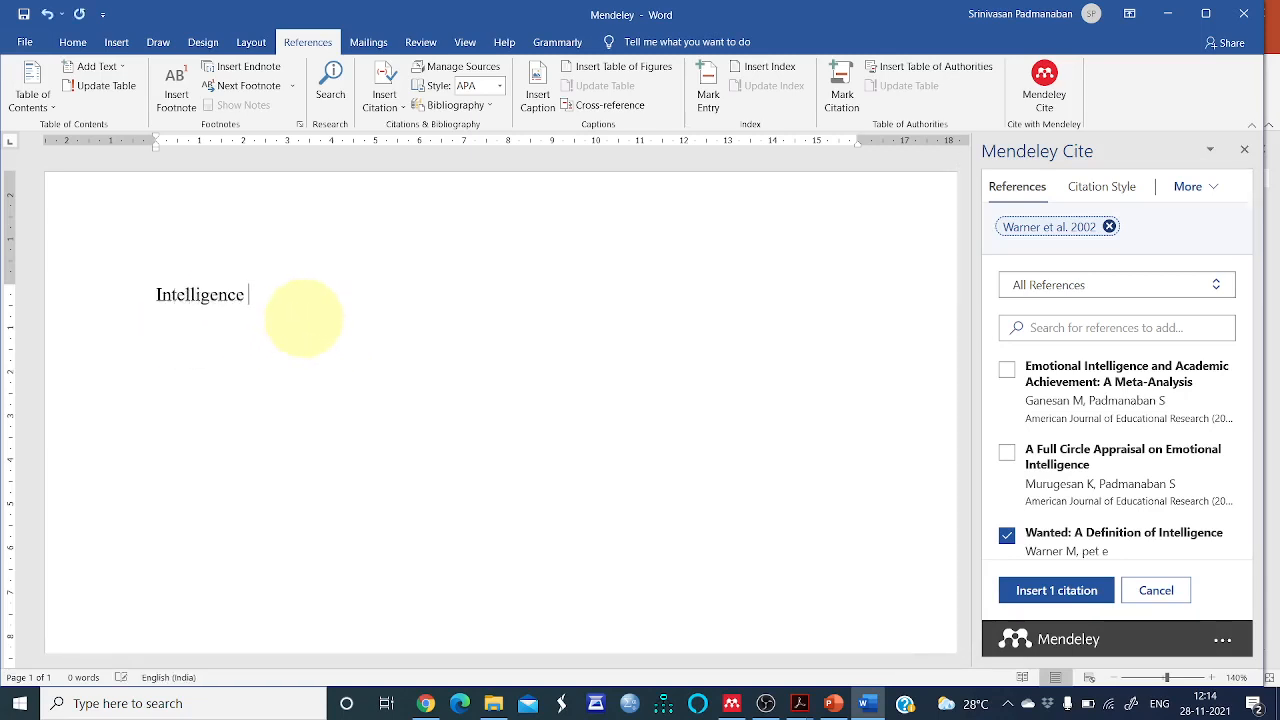
pyautogui.write('I sbeing')
pyautogui.press('BackSpace')
pyautogui.press('BackSpace')
pyautogui.press('BackSpace')
pyautogui.press('BackSpace')
pyautogui.press('BackSpace')
pyautogui.press('BackSpace')
pyautogui.press('BackSpace')
pyautogui.write('s being define')
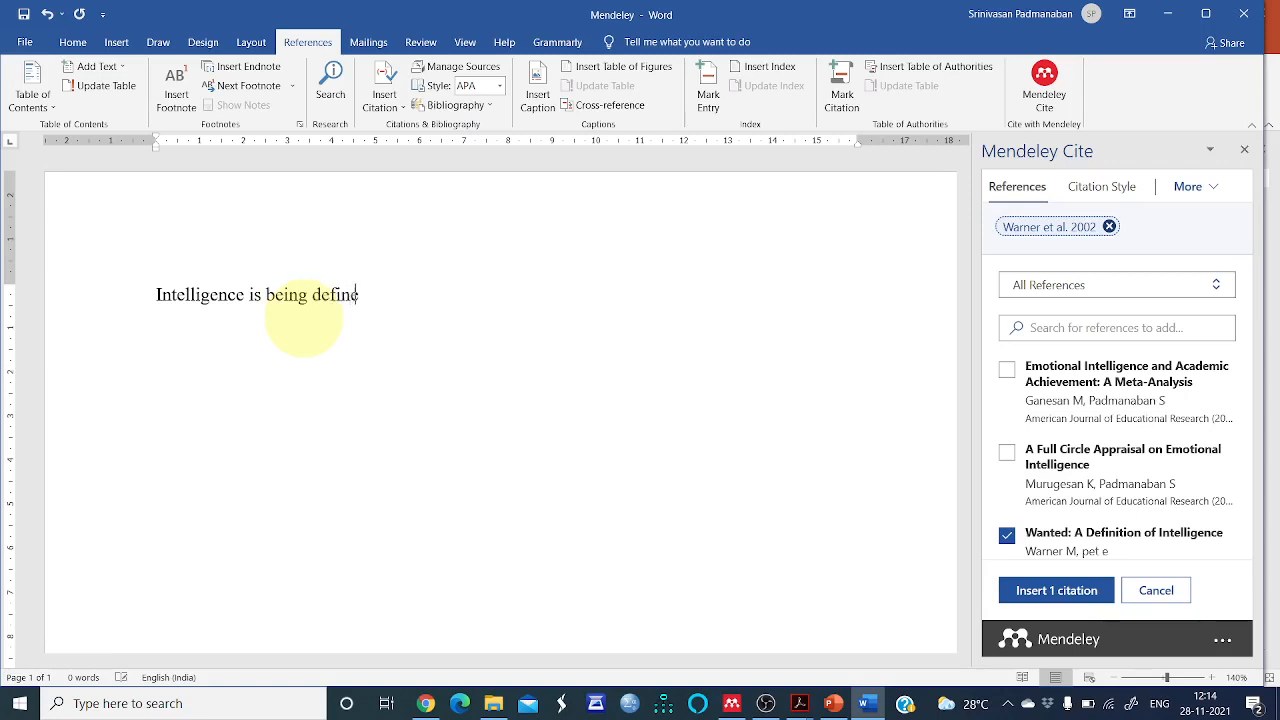
pyautogui.write('d by')
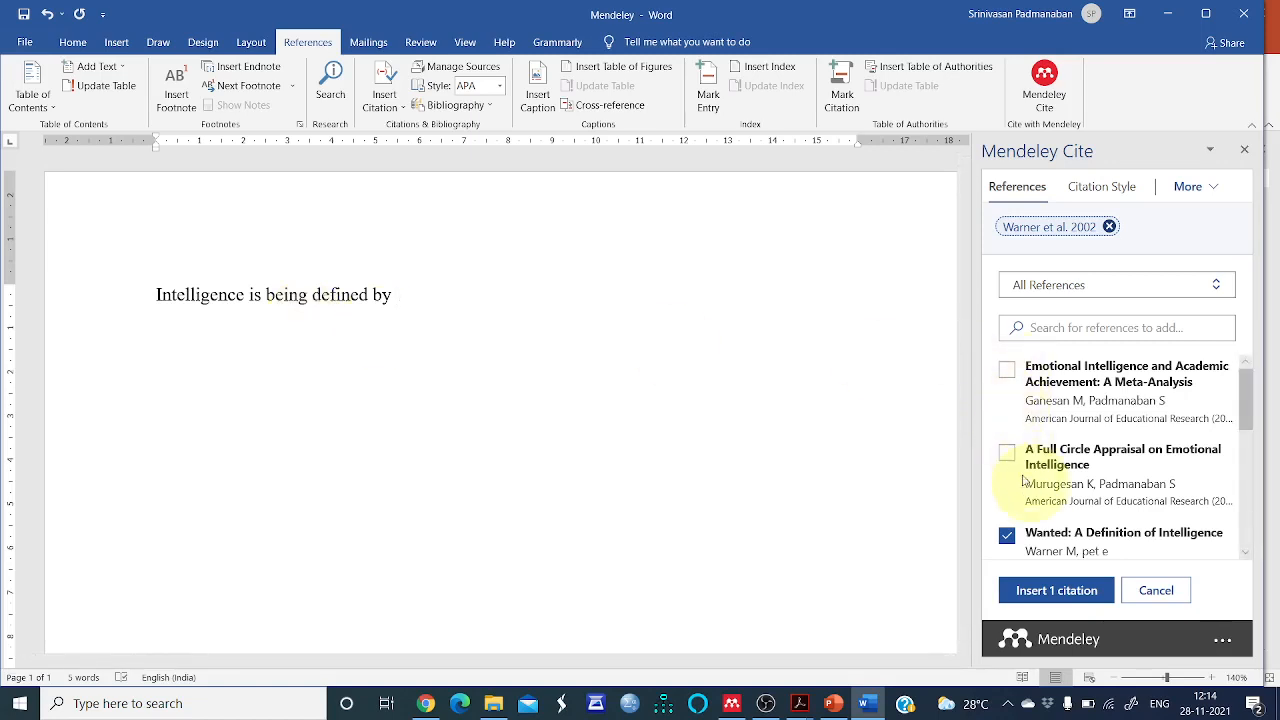
pyautogui.click(1054, 590)
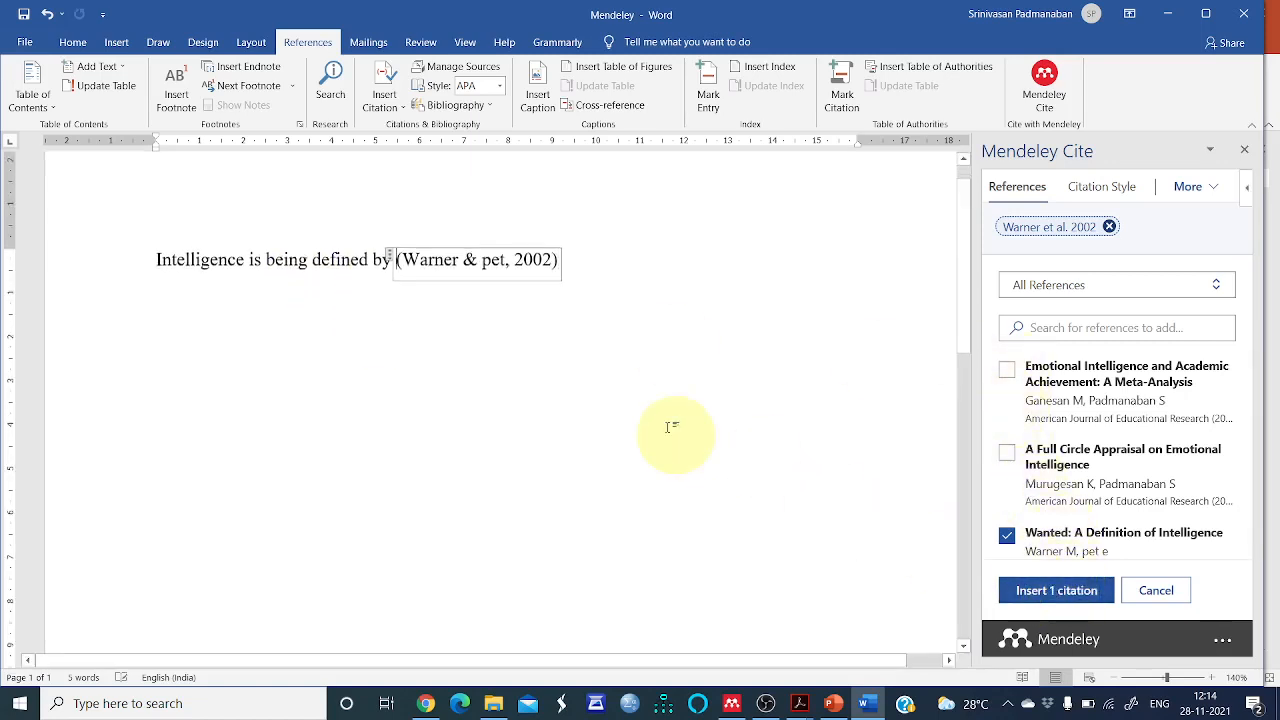
# Continue the sentence after the citation with "as the cumulative" and start a new paragraph
pyautogui.click(611, 255)
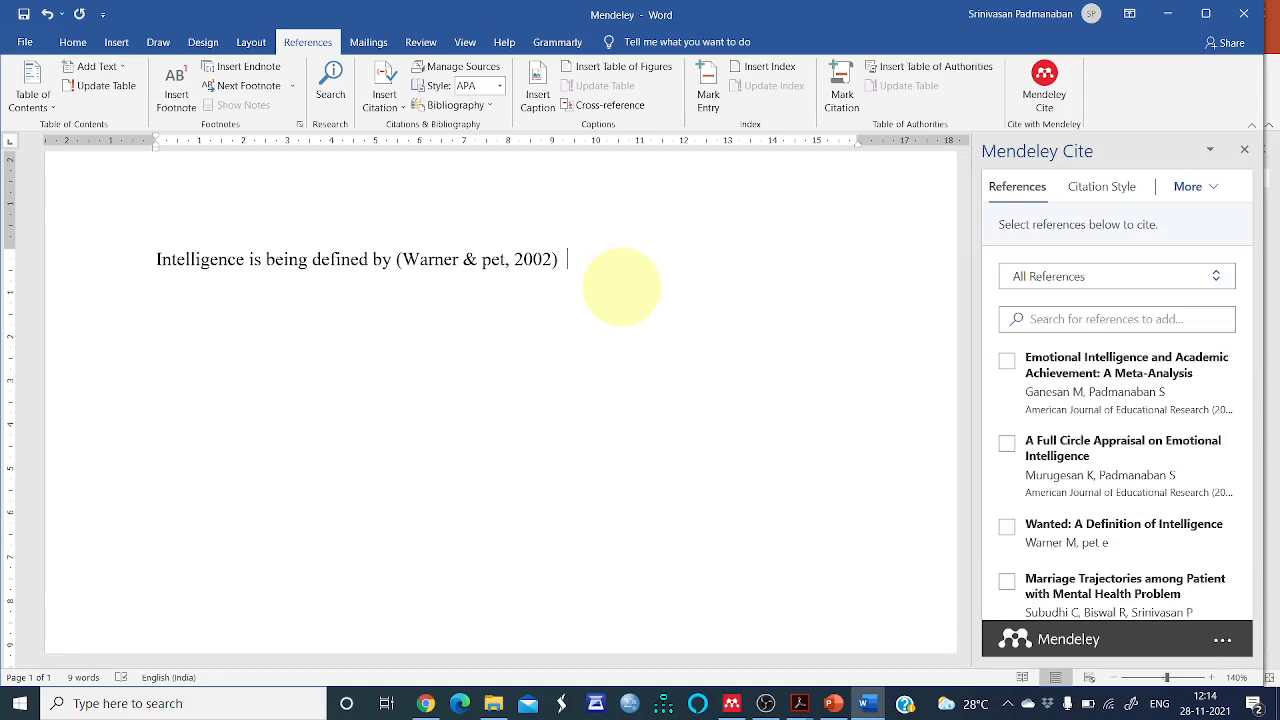
pyautogui.write('as the cumulative')
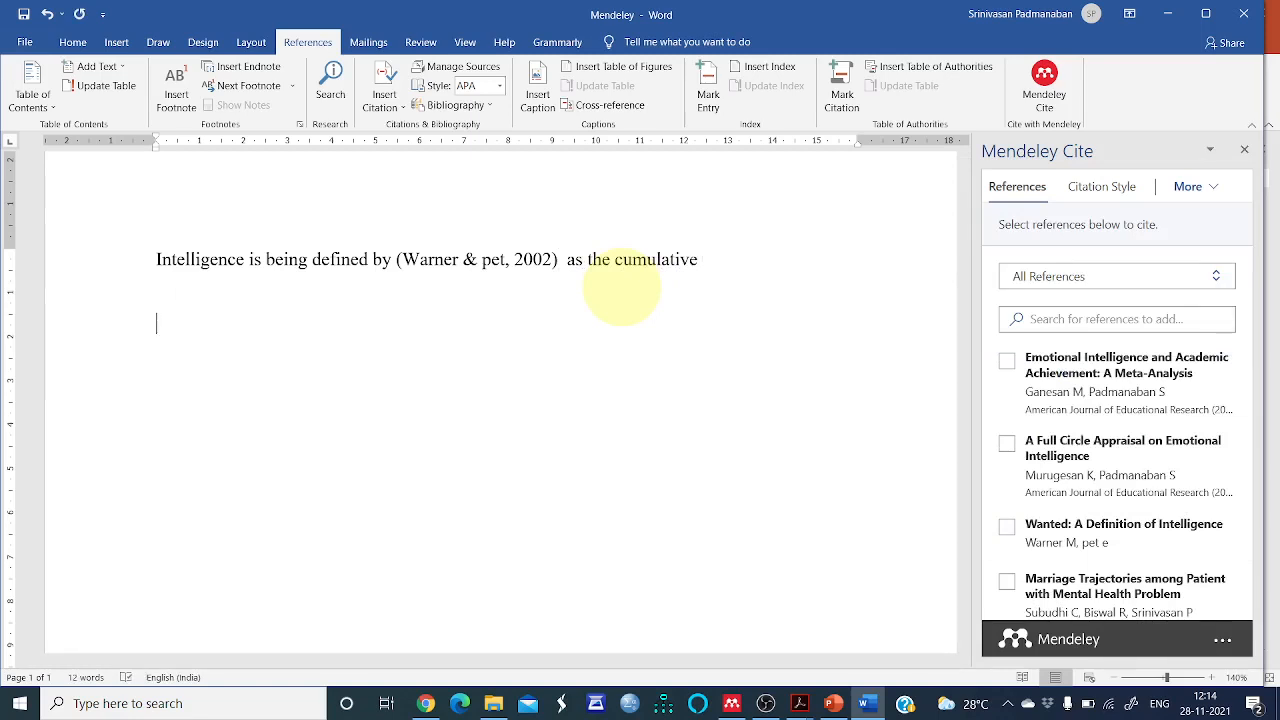
pyautogui.press('Return')
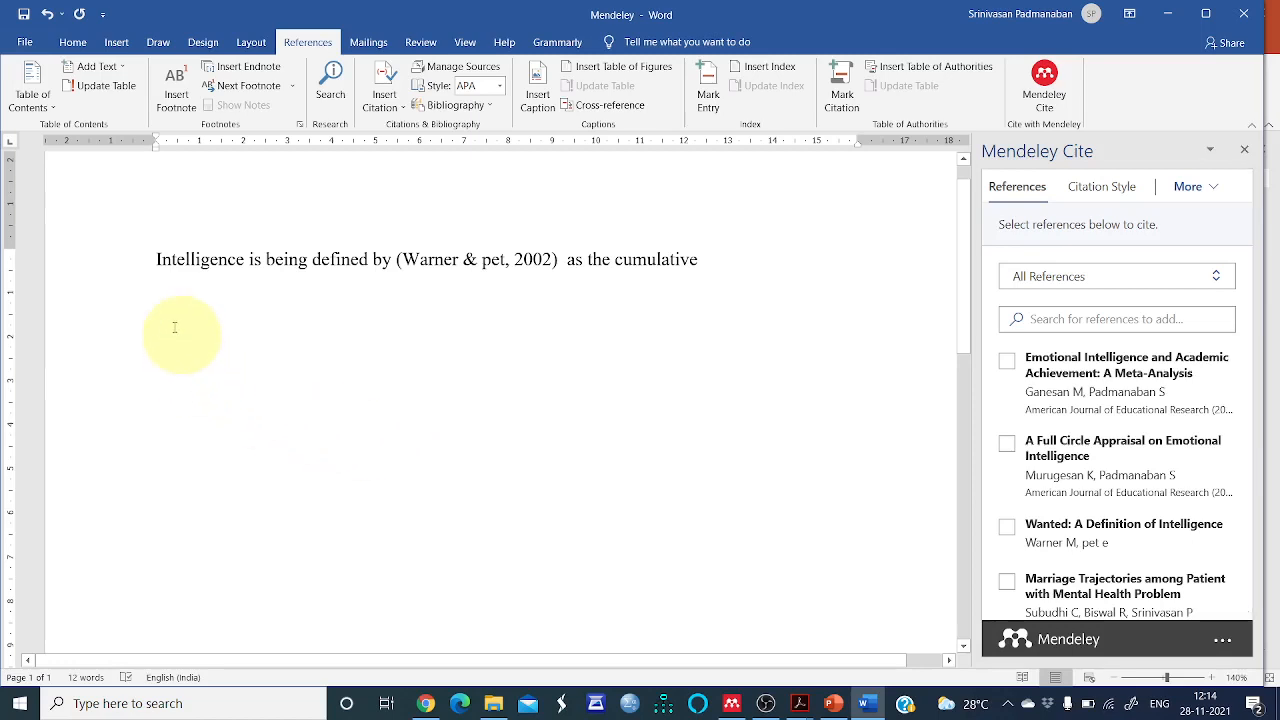
pyautogui.write('emo')
pyautogui.press('BackSpace')
pyautogui.press('BackSpace')
pyautogui.press('BackSpace')
pyautogui.press('BackSpace')
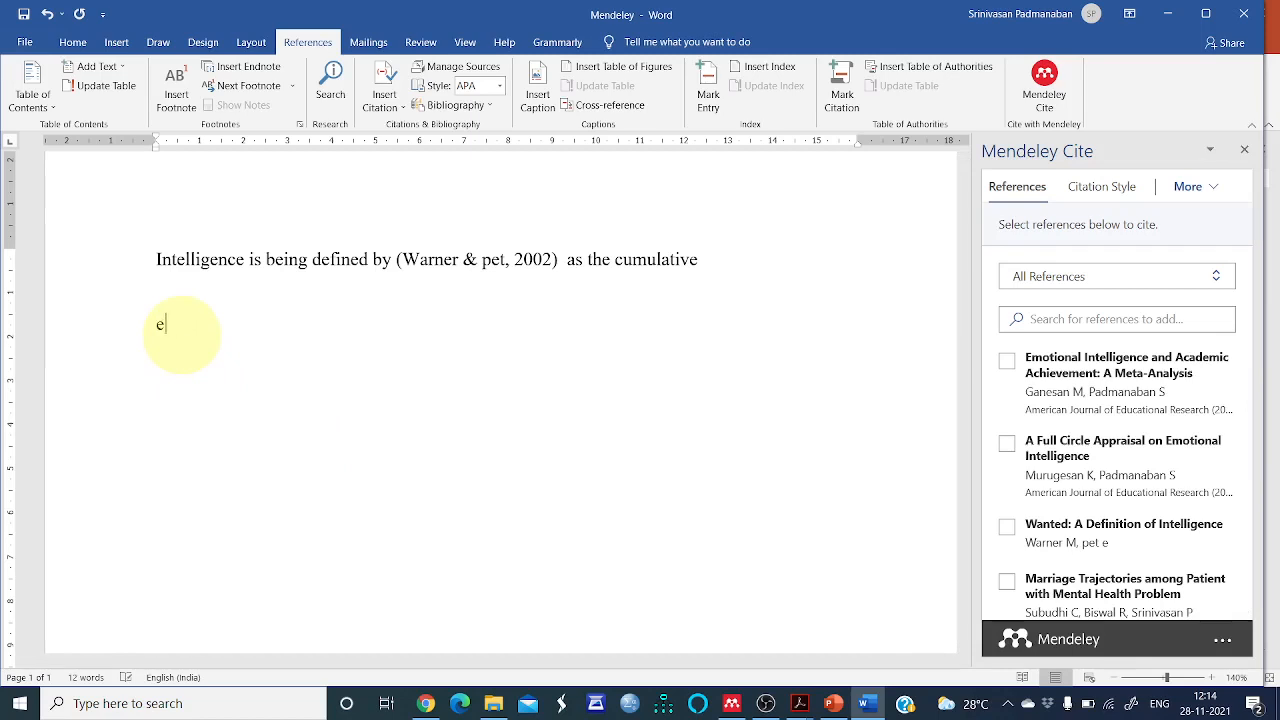
# Write "Emotional Intelligence can be measure by 360 degree" and cite A Full Circle Appraisal on Emotional Intelligence
pyautogui.doubleClick(174, 327)
pyautogui.write('Emotional Intelligenc')
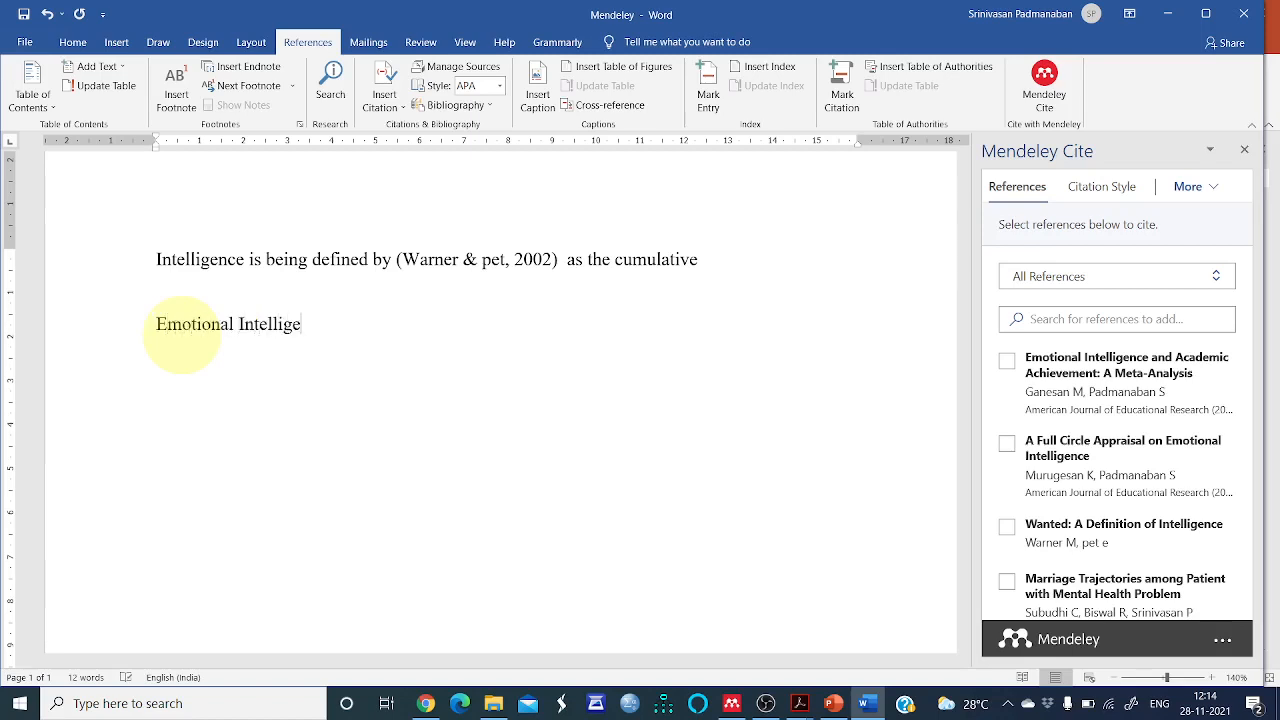
pyautogui.write('e can be measure b')
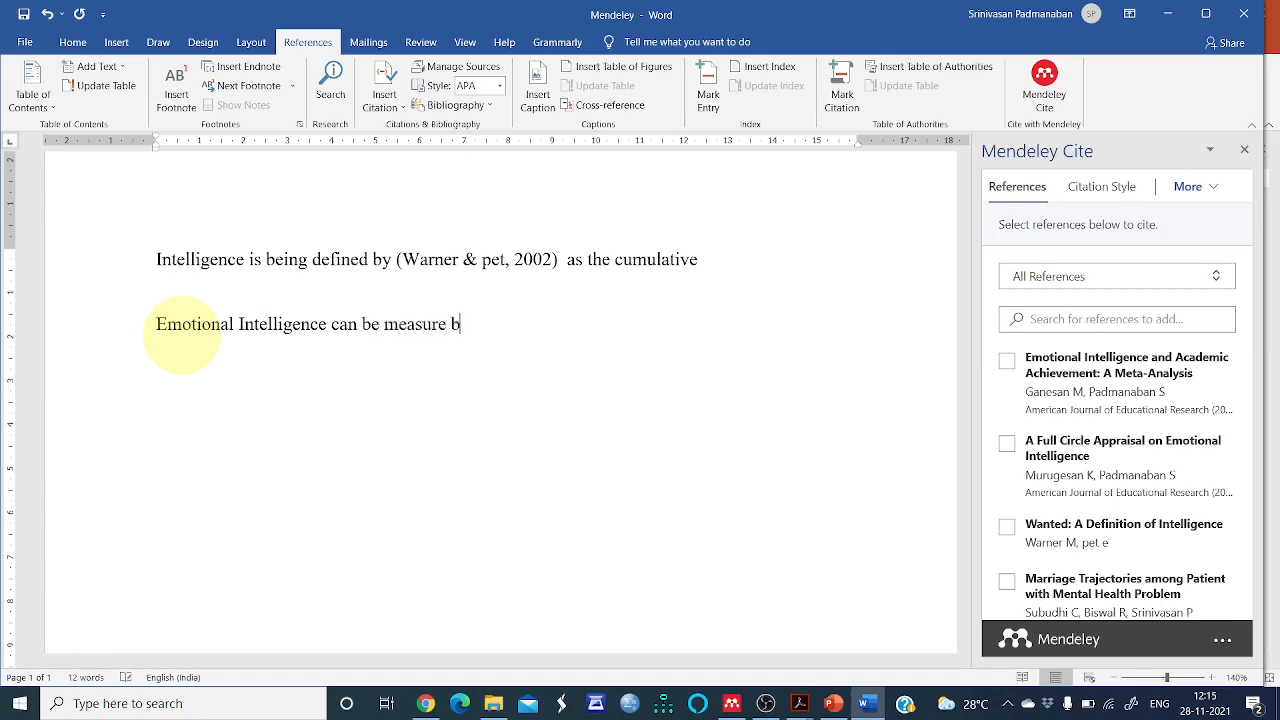
pyautogui.write('y 360 degree')
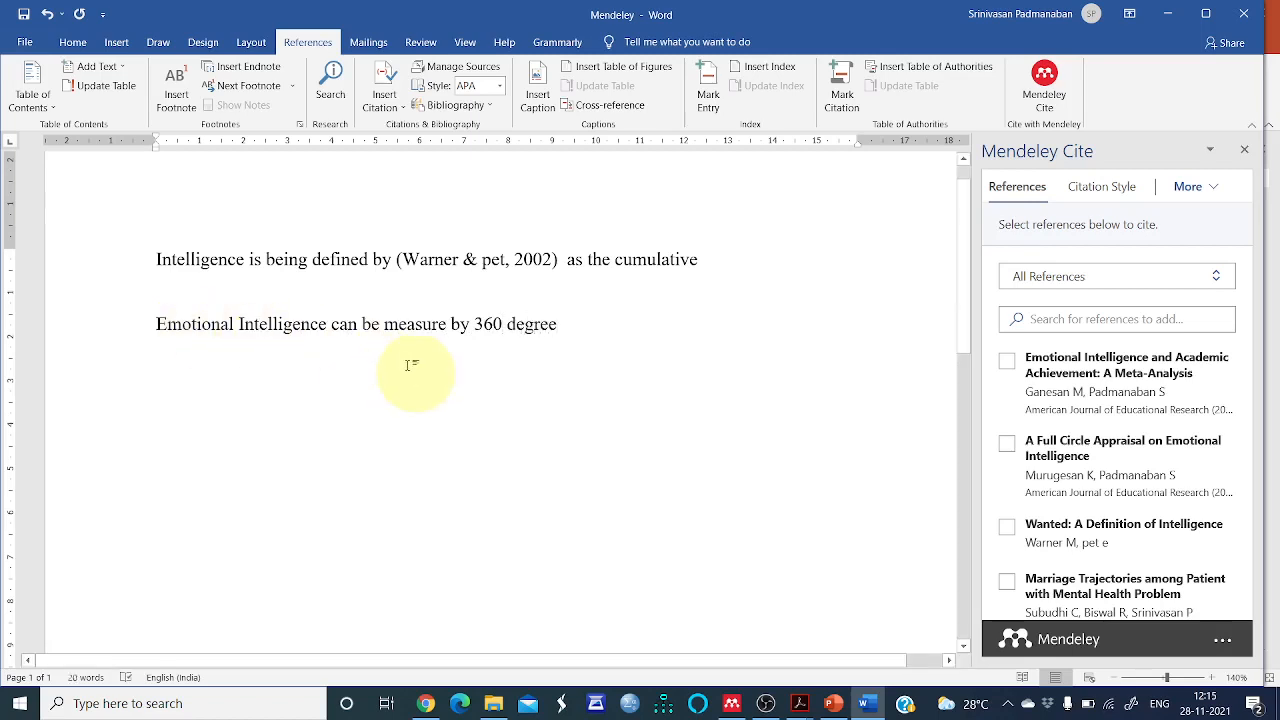
pyautogui.click(1008, 447)
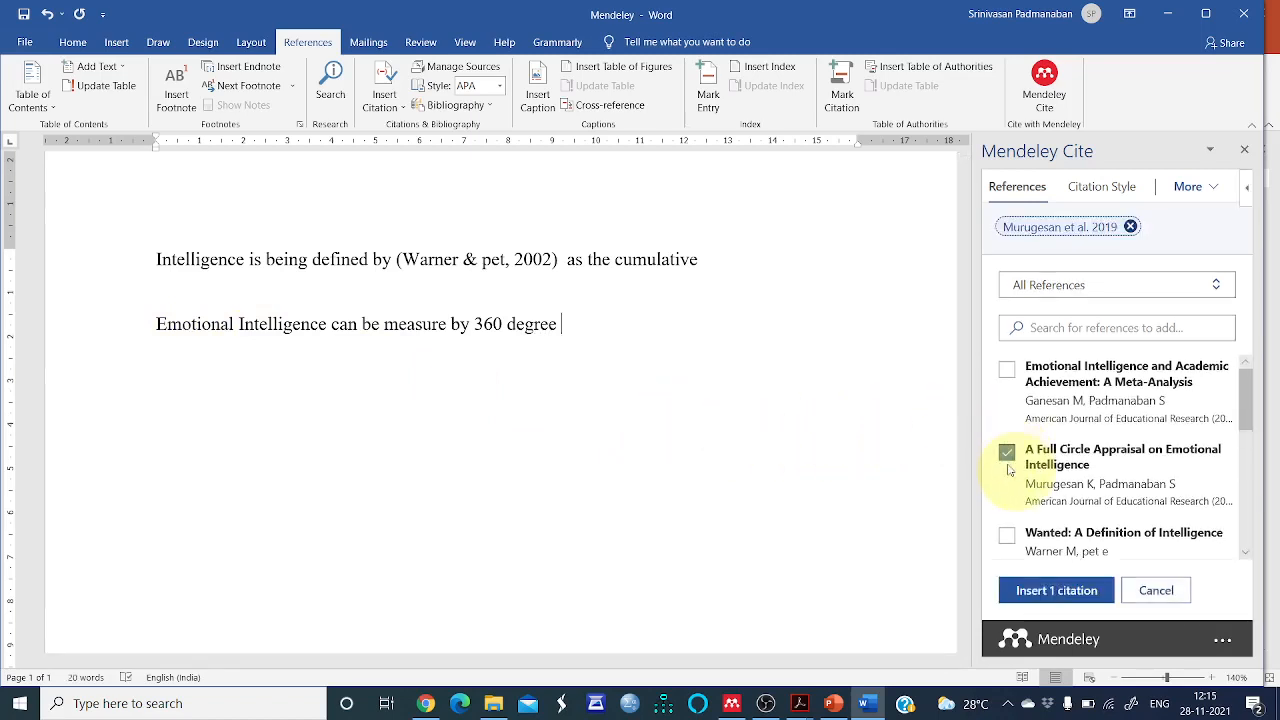
pyautogui.click(1040, 591)
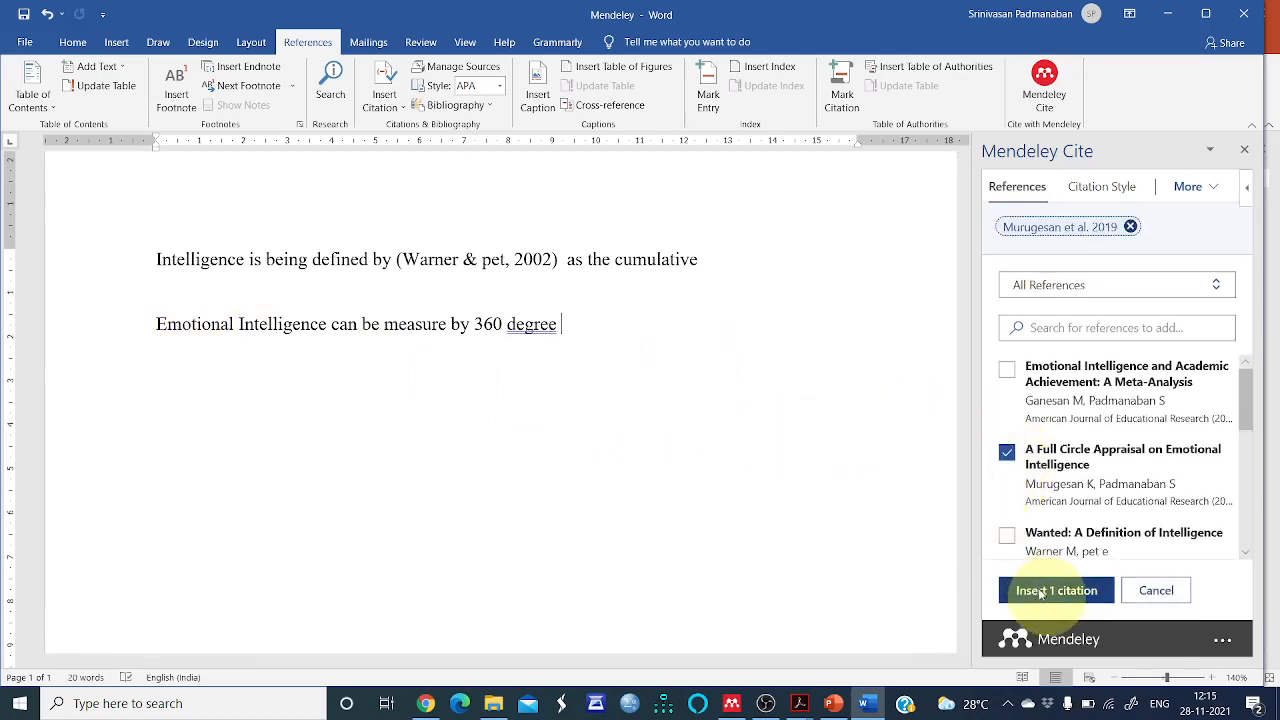
# Add a paragraph "There is positive correlation between emotional intelligence and academic achievement" citing Emotional Intelligence and Academic Achievement: A Meta-Analysis
pyautogui.click(854, 248)
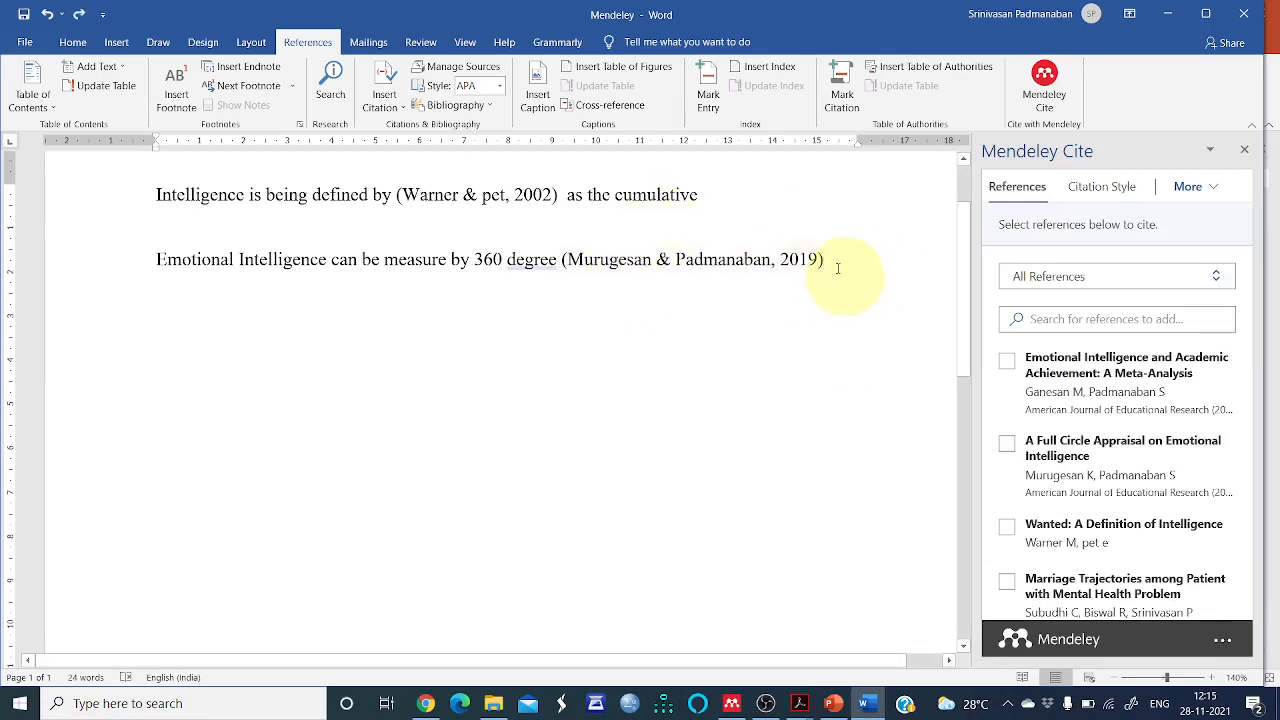
pyautogui.press('Return')
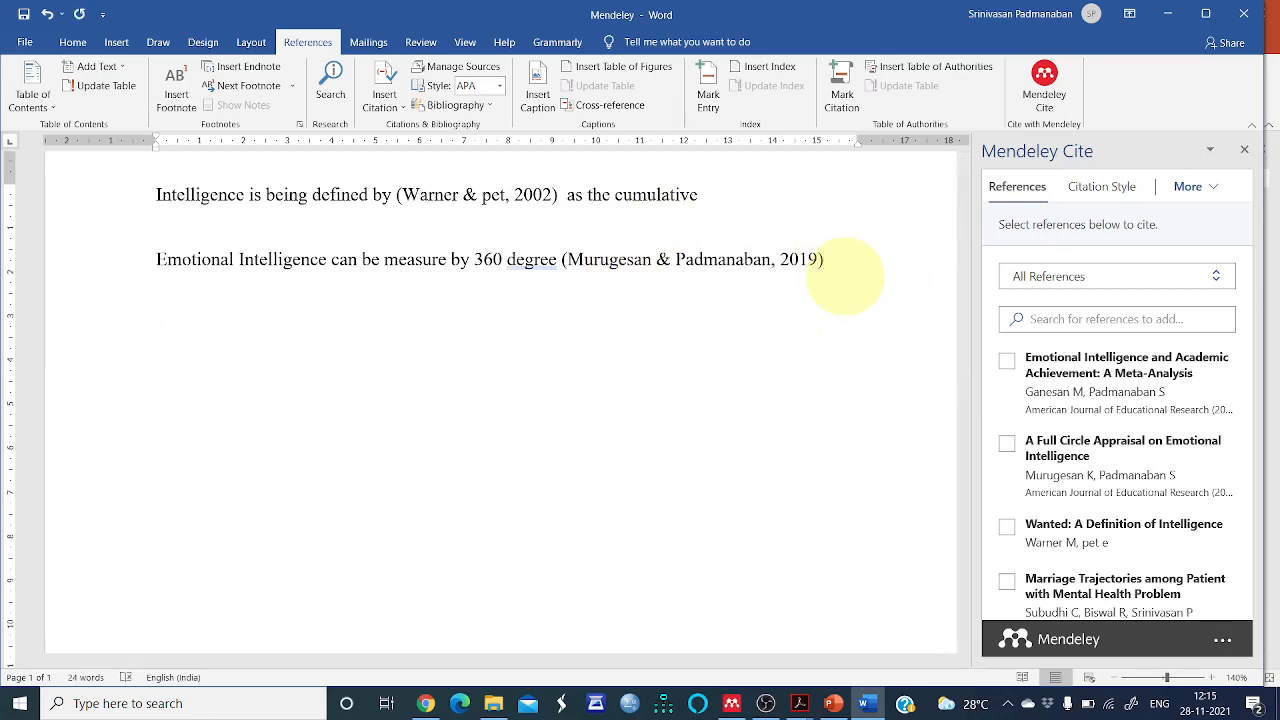
pyautogui.write('M')
pyautogui.press('BackSpace')
pyautogui.write('There is positive')
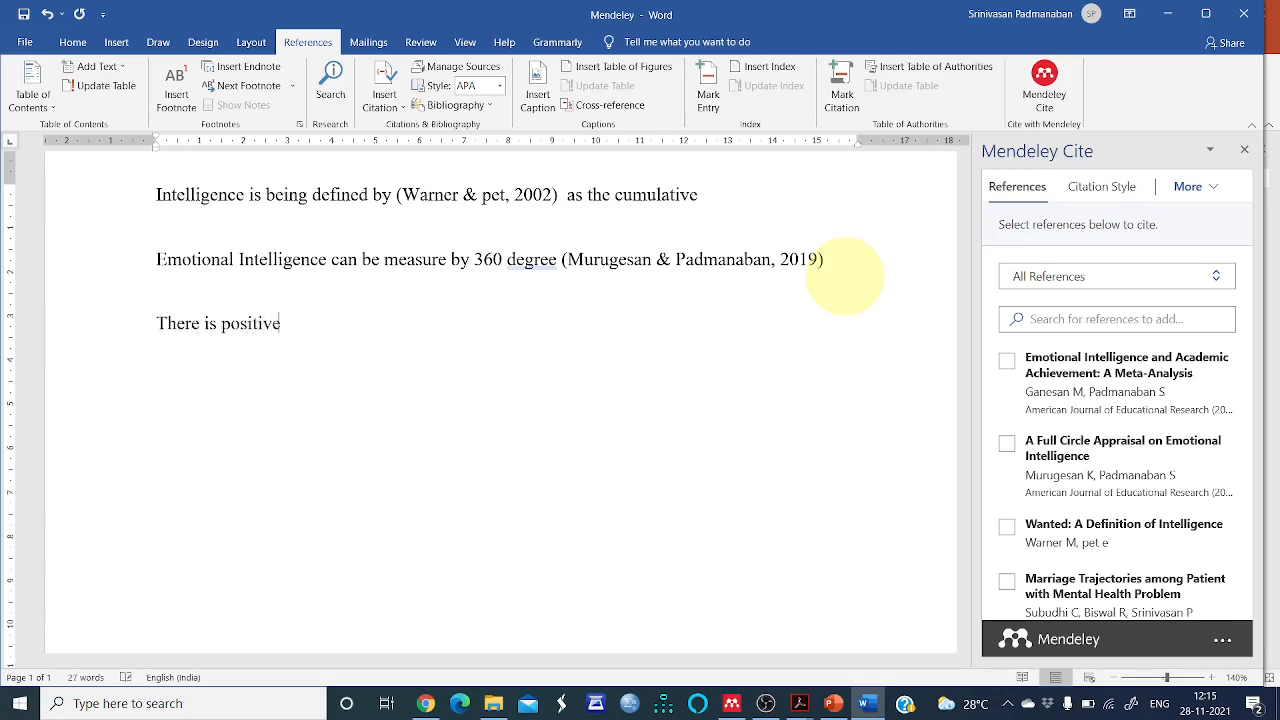
pyautogui.write(' correlation between')
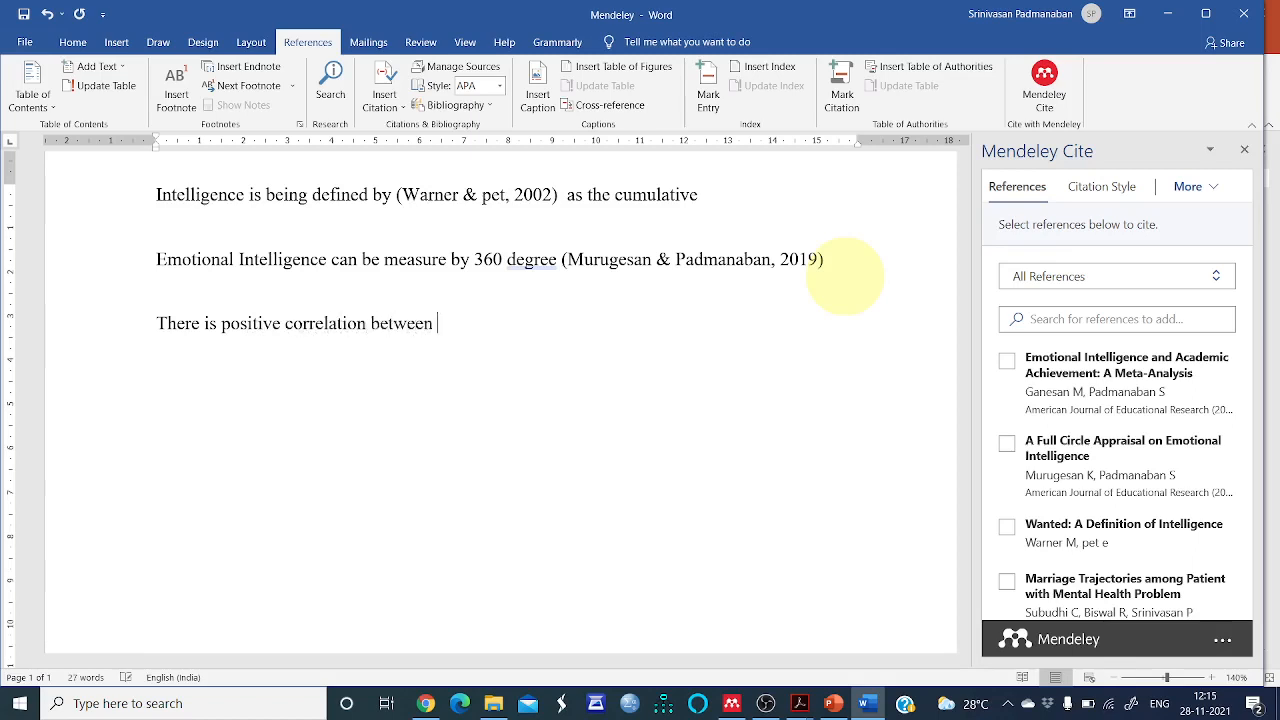
pyautogui.write(' emotioanl intelligece')
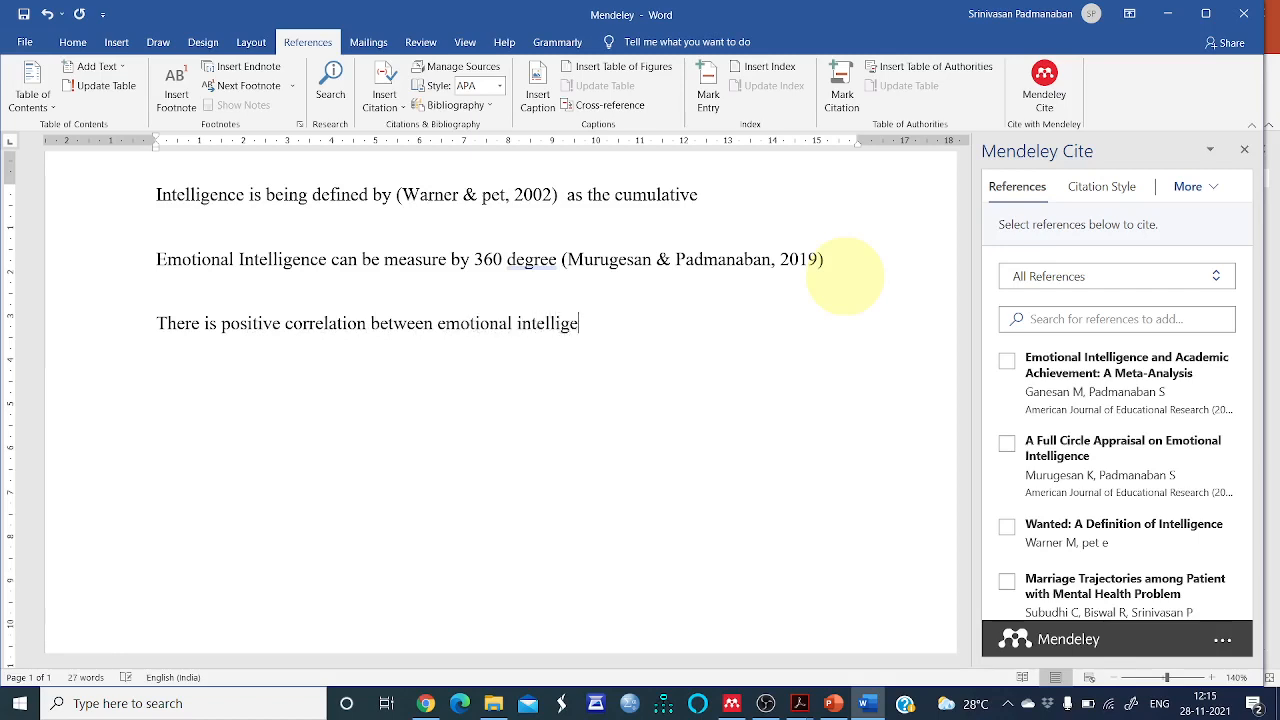
pyautogui.press('BackSpace')
pyautogui.press('BackSpace')
pyautogui.write('nce and acade')
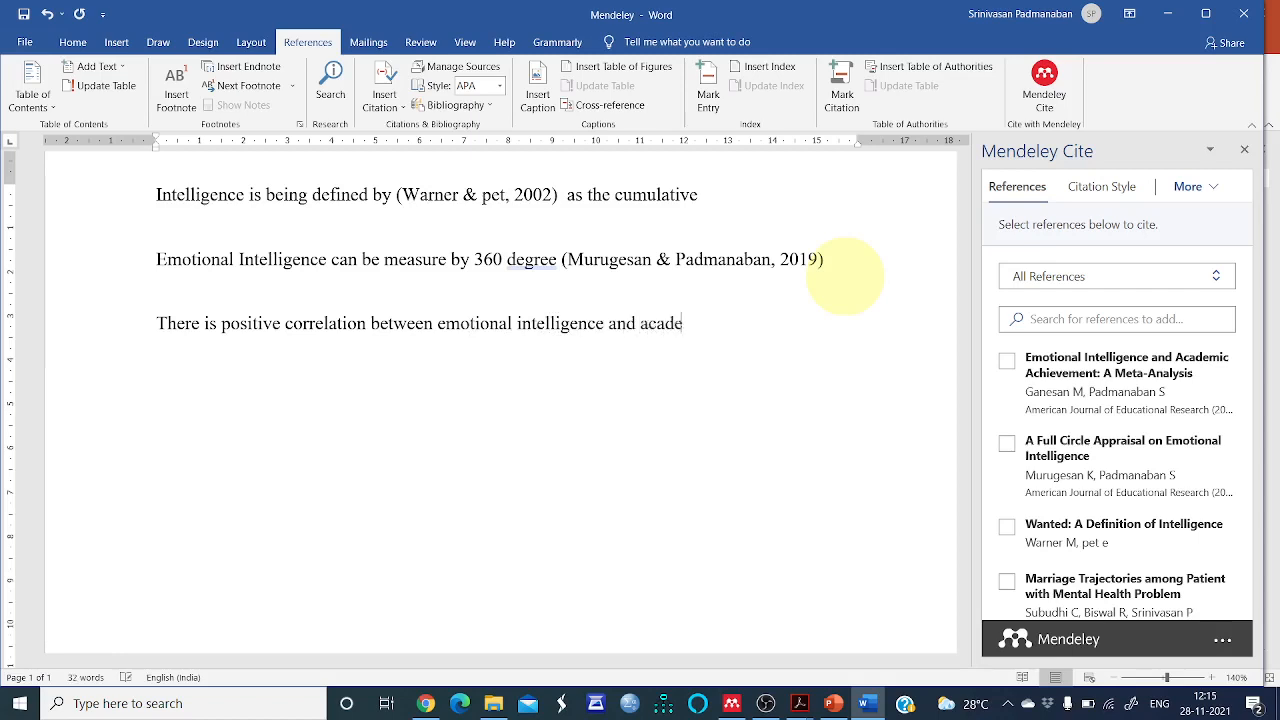
pyautogui.write('mic achievemtn')
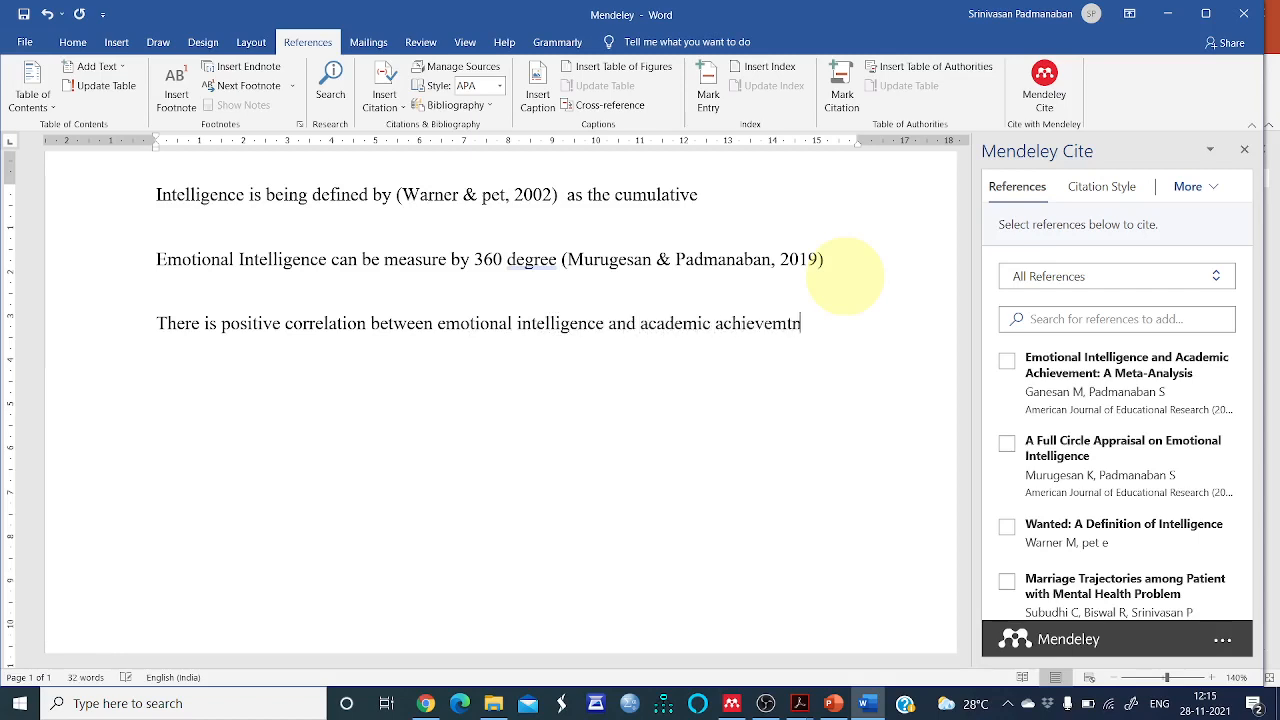
pyautogui.press('BackSpace')
pyautogui.press('BackSpace')
pyautogui.write('ent')
pyautogui.click(1007, 362)
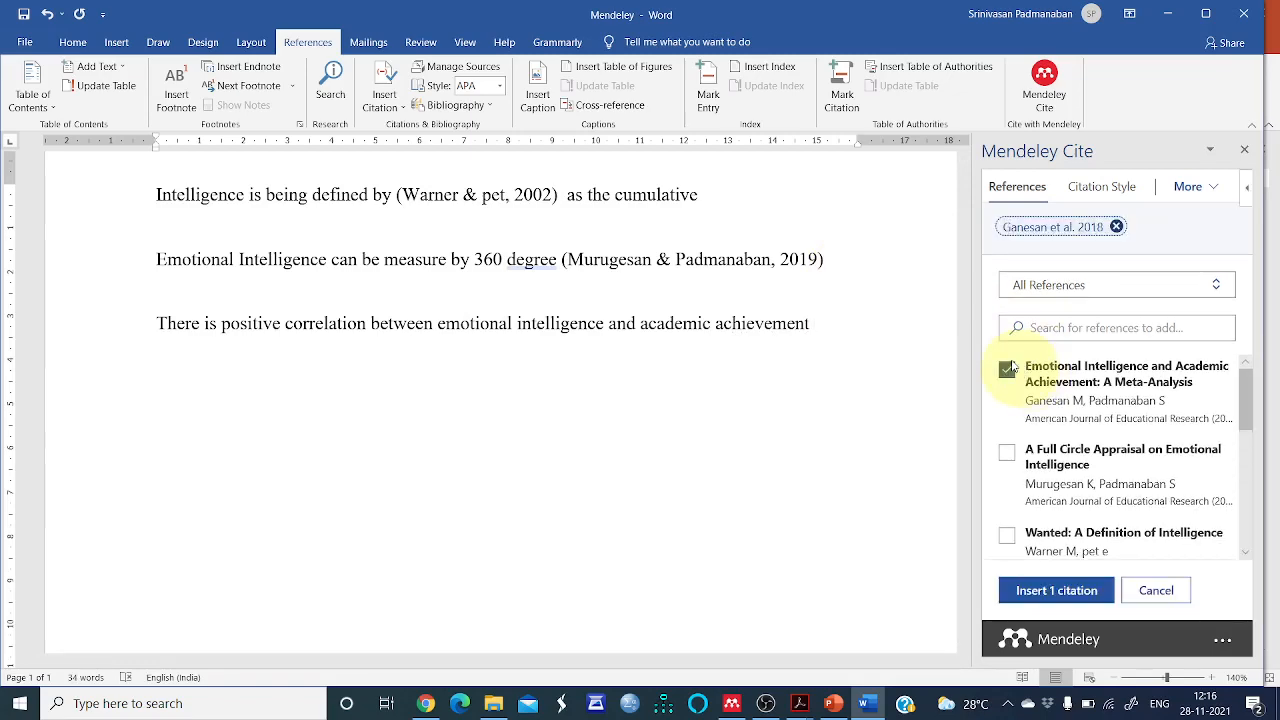
pyautogui.click(1048, 591)
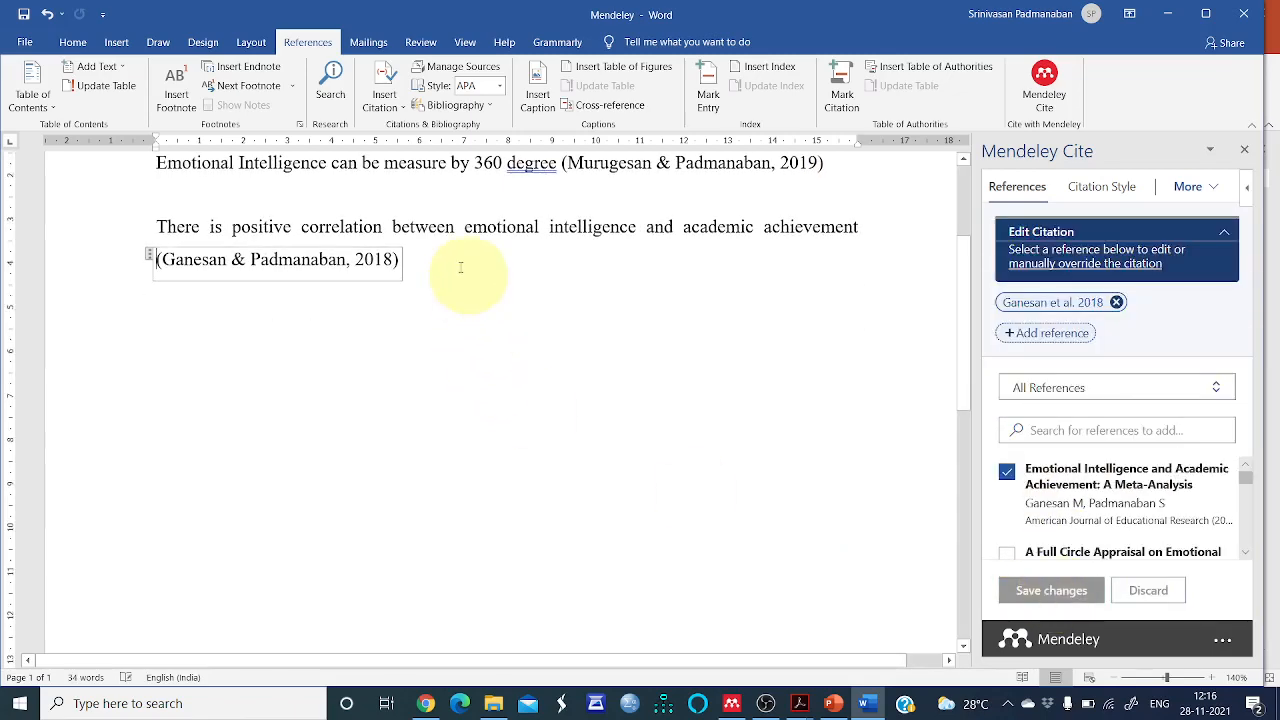
# Glance at the steps outline slide in PowerPoint and return to the Word document
pyautogui.click(558, 368)
pyautogui.scroll(3, 574, 477)
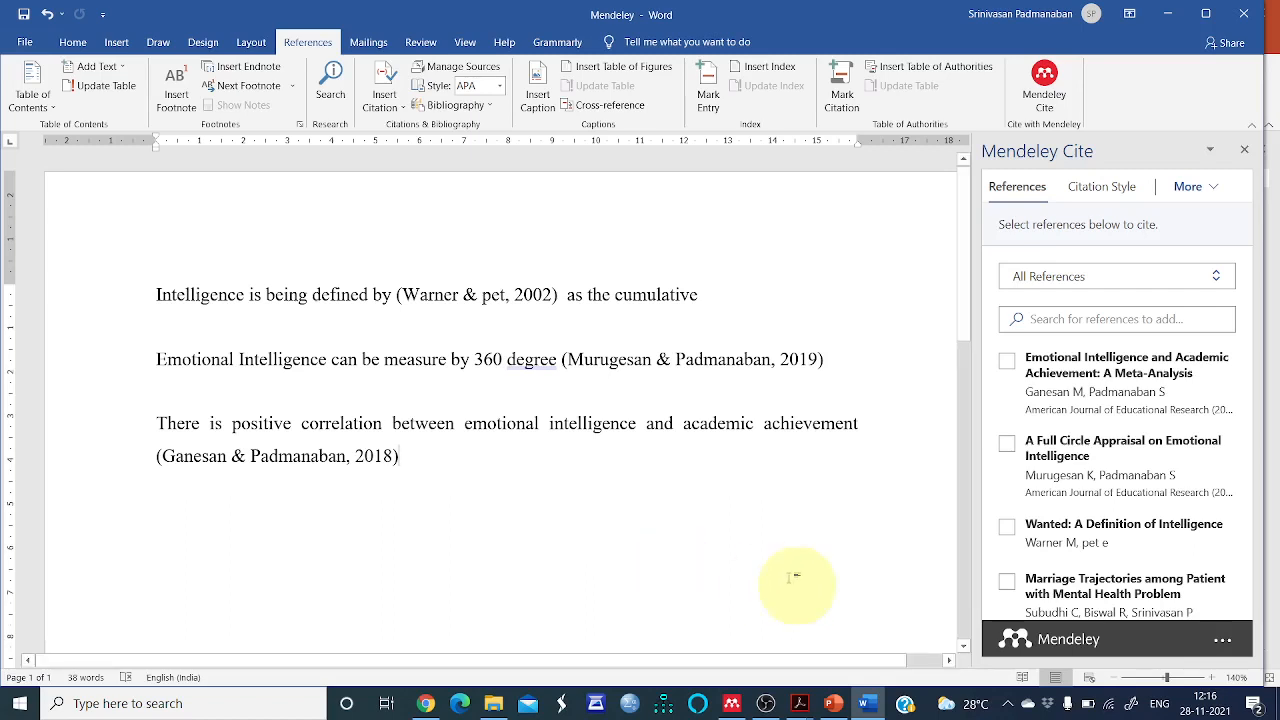
pyautogui.click(832, 703)
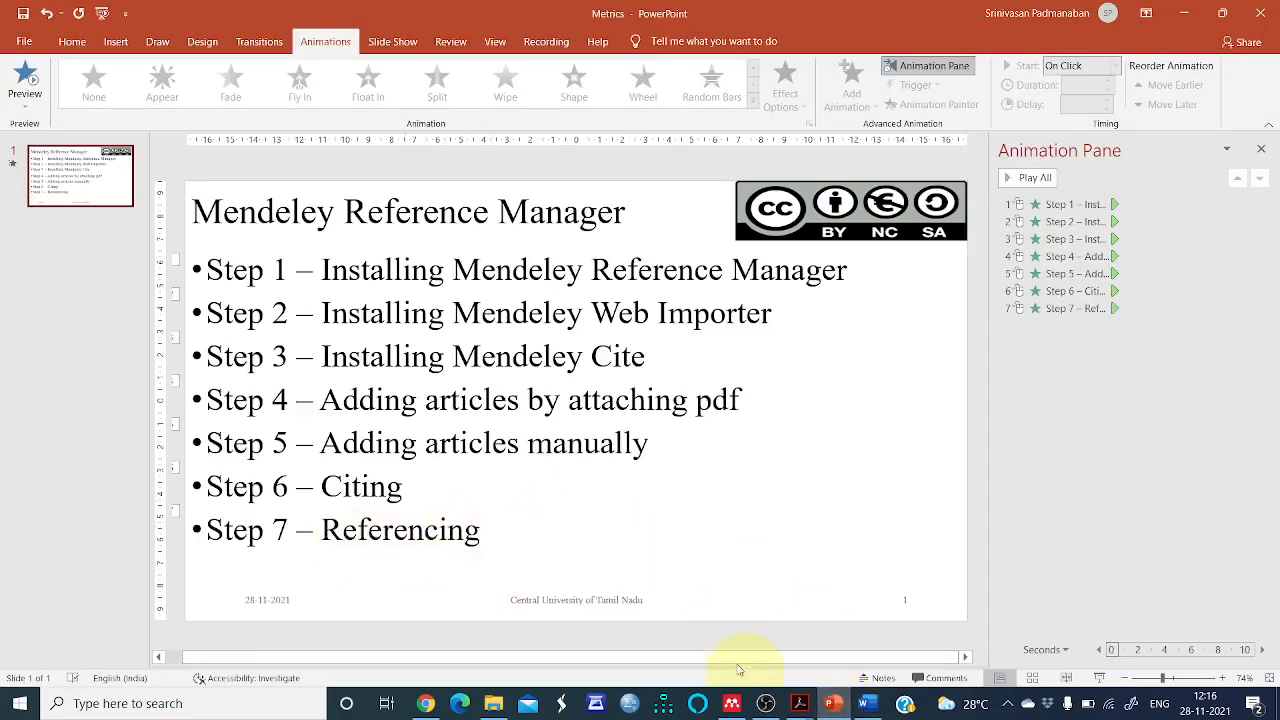
pyautogui.click(866, 705)
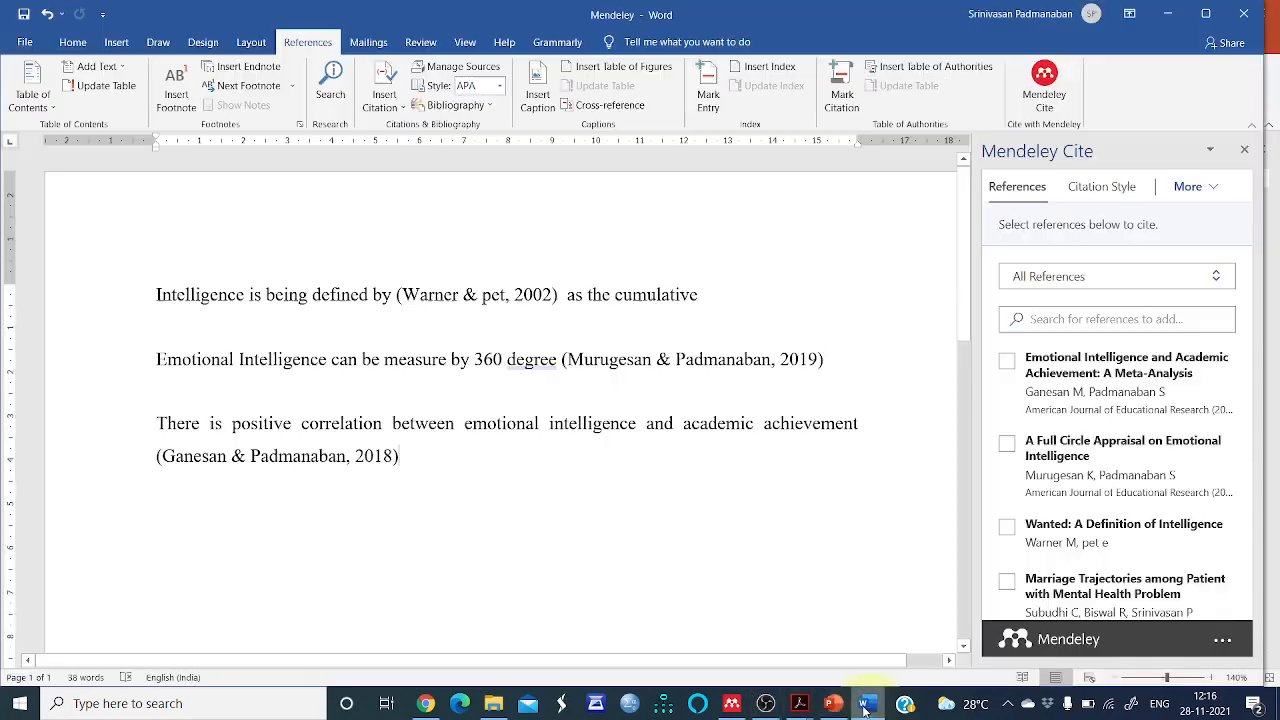
# Add a "References" heading on a new line below the paragraphs
pyautogui.press('Return')
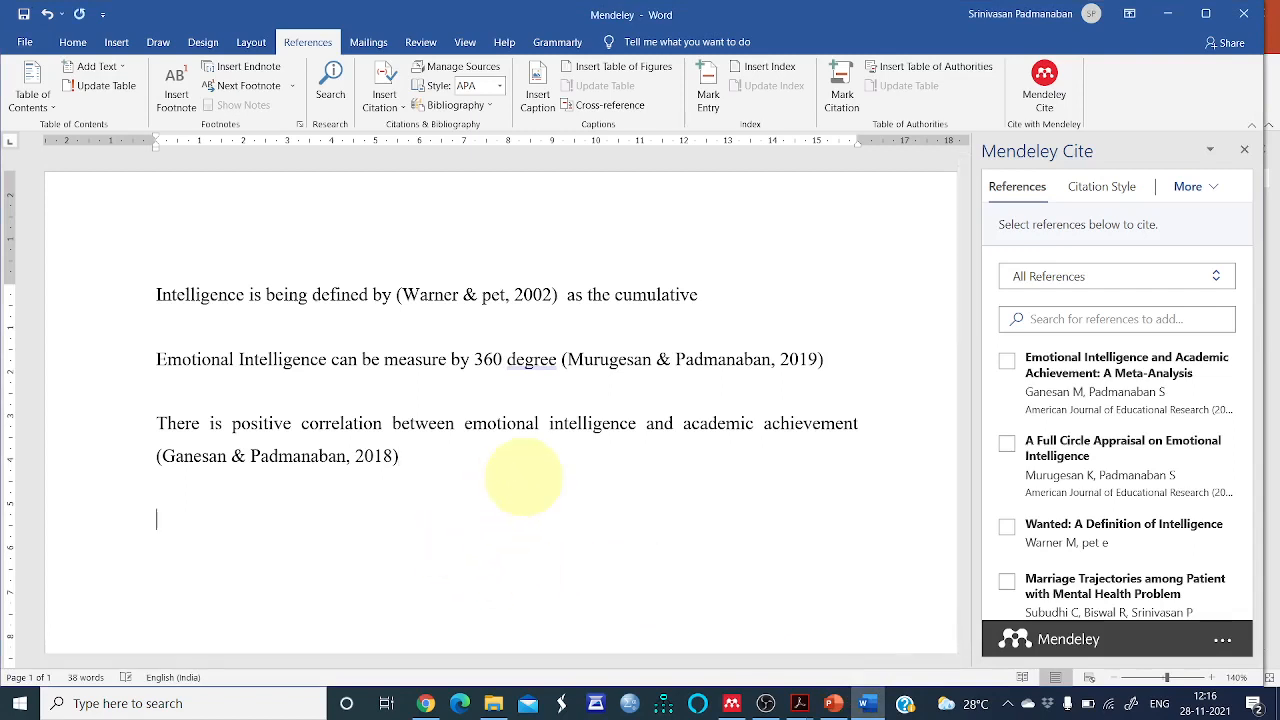
pyautogui.write('References')
pyautogui.press('Return')
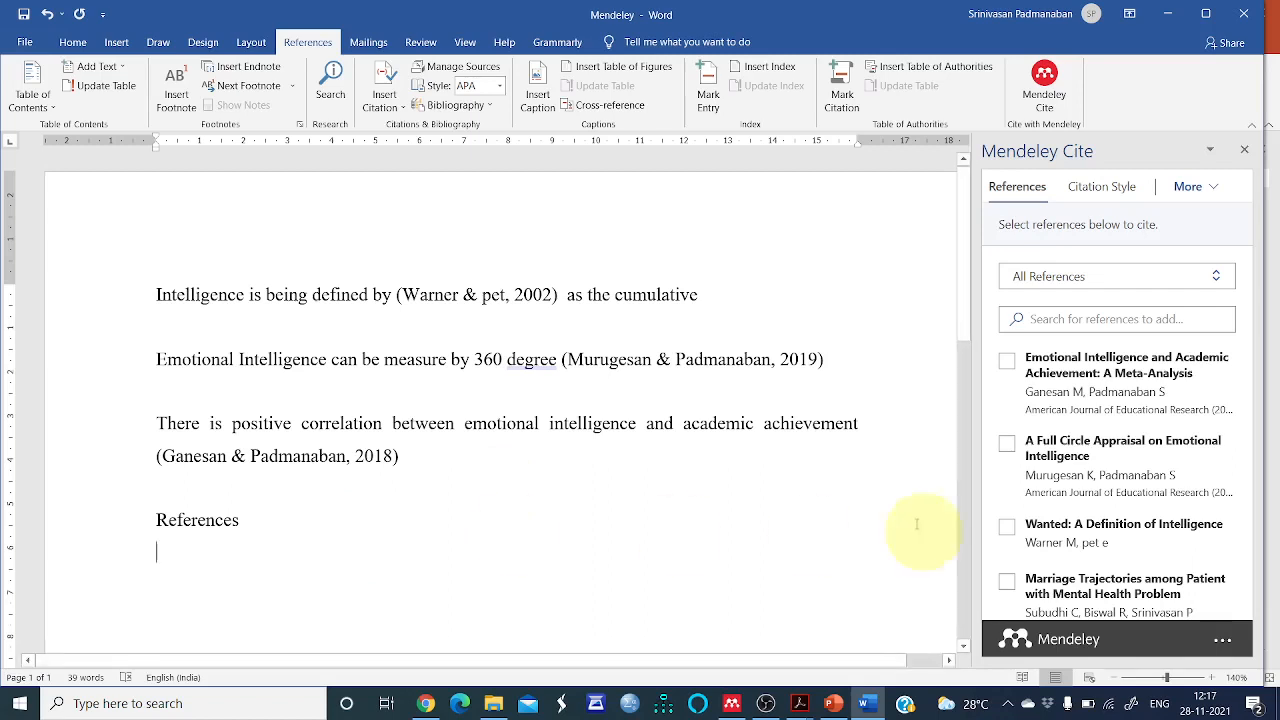
# Select the three cited references and insert the bibliography at the cursor below the References heading
pyautogui.click(1007, 362)
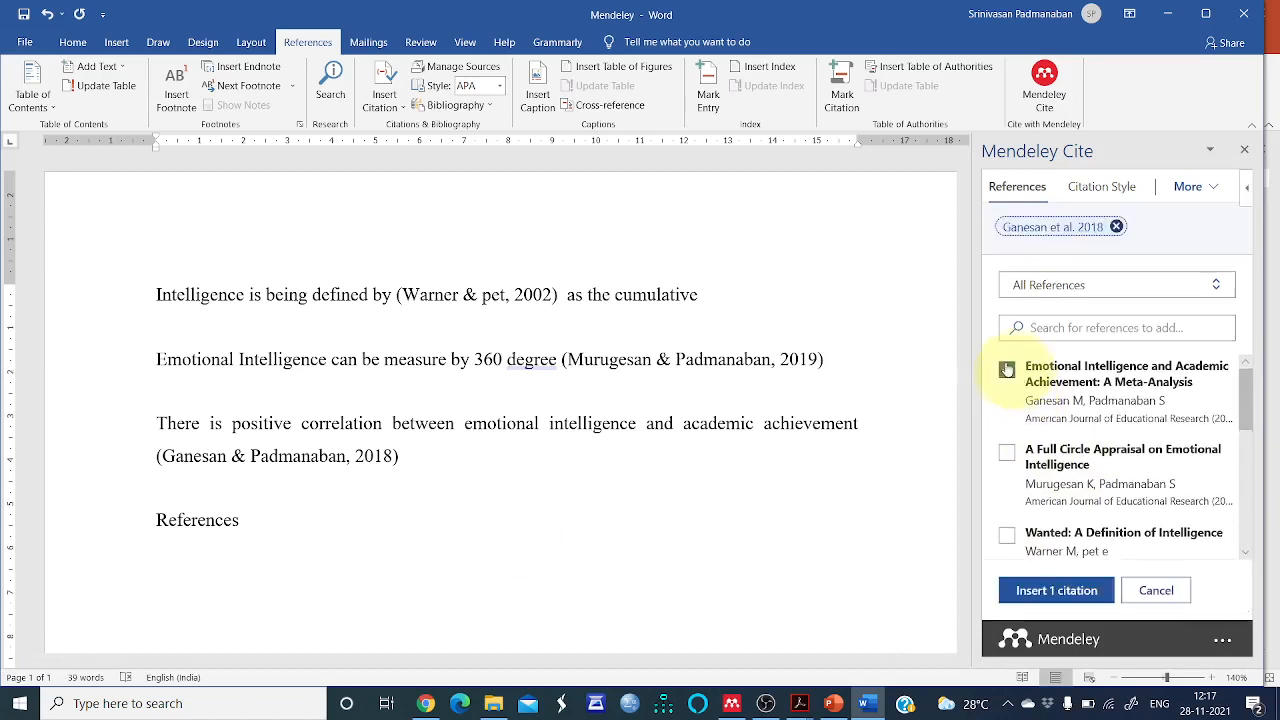
pyautogui.click(1007, 453)
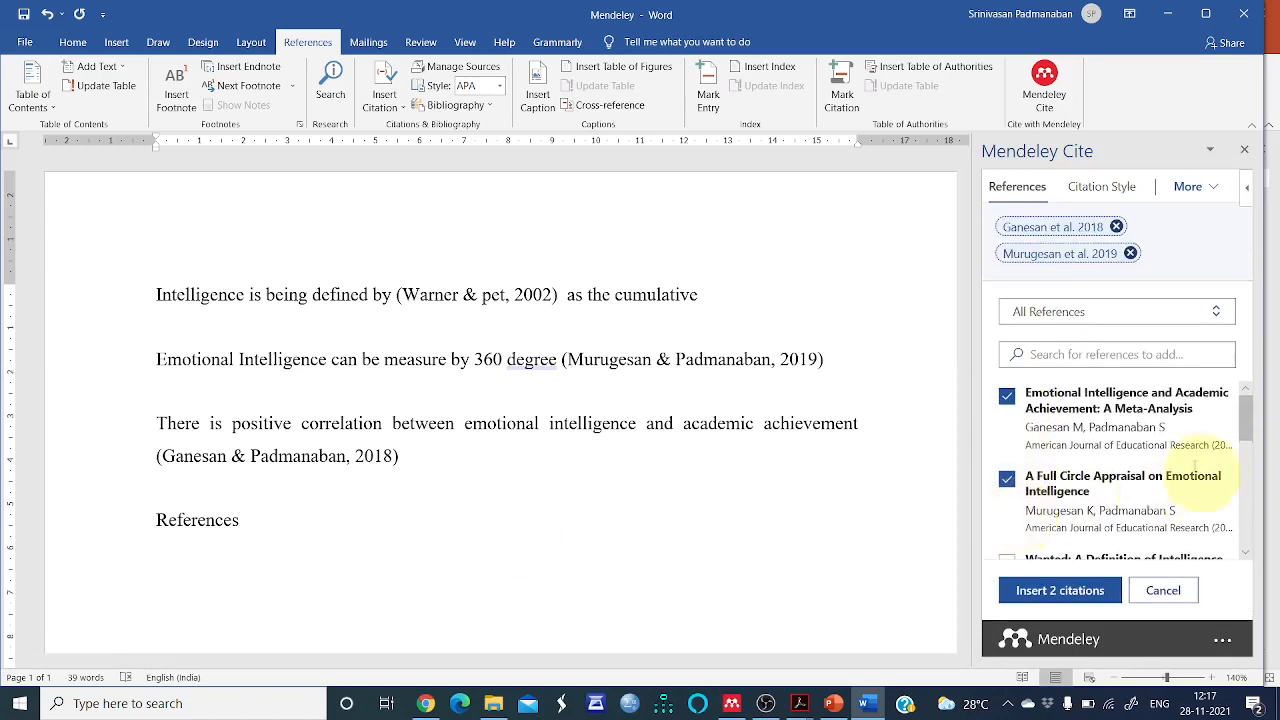
pyautogui.moveTo(1247, 430); pyautogui.dragTo(1247, 444)
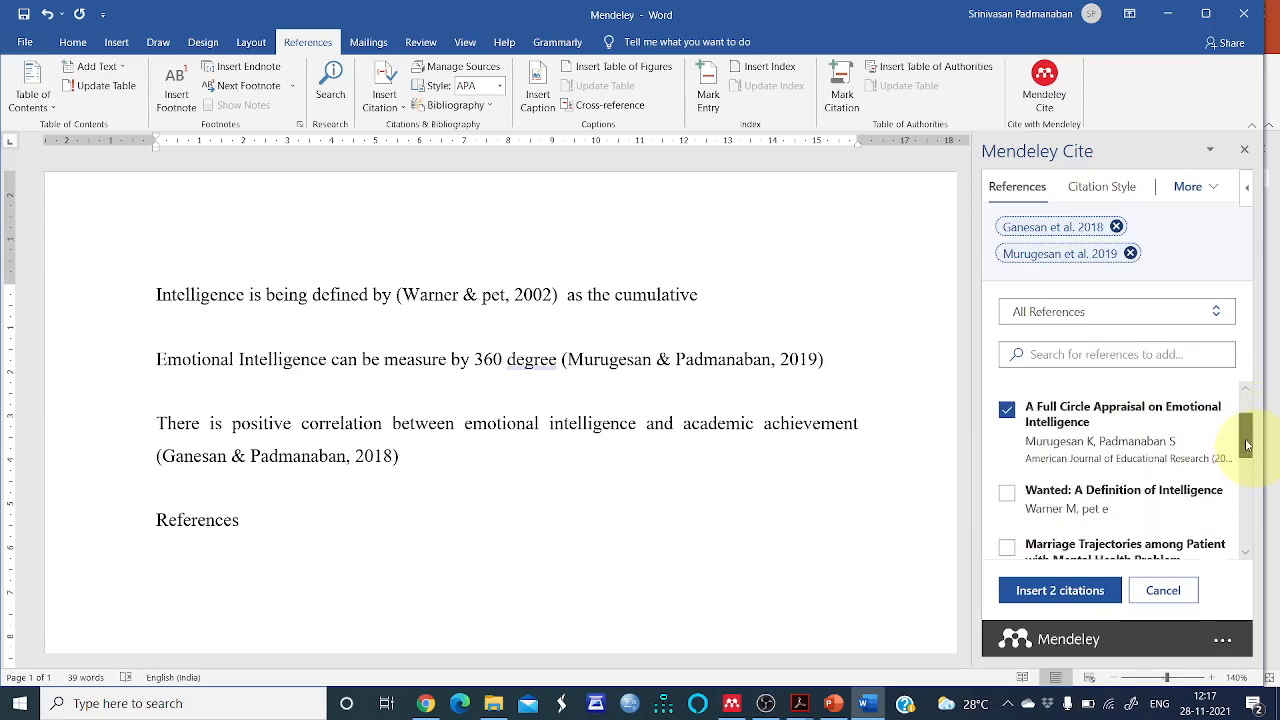
pyautogui.click(1007, 497)
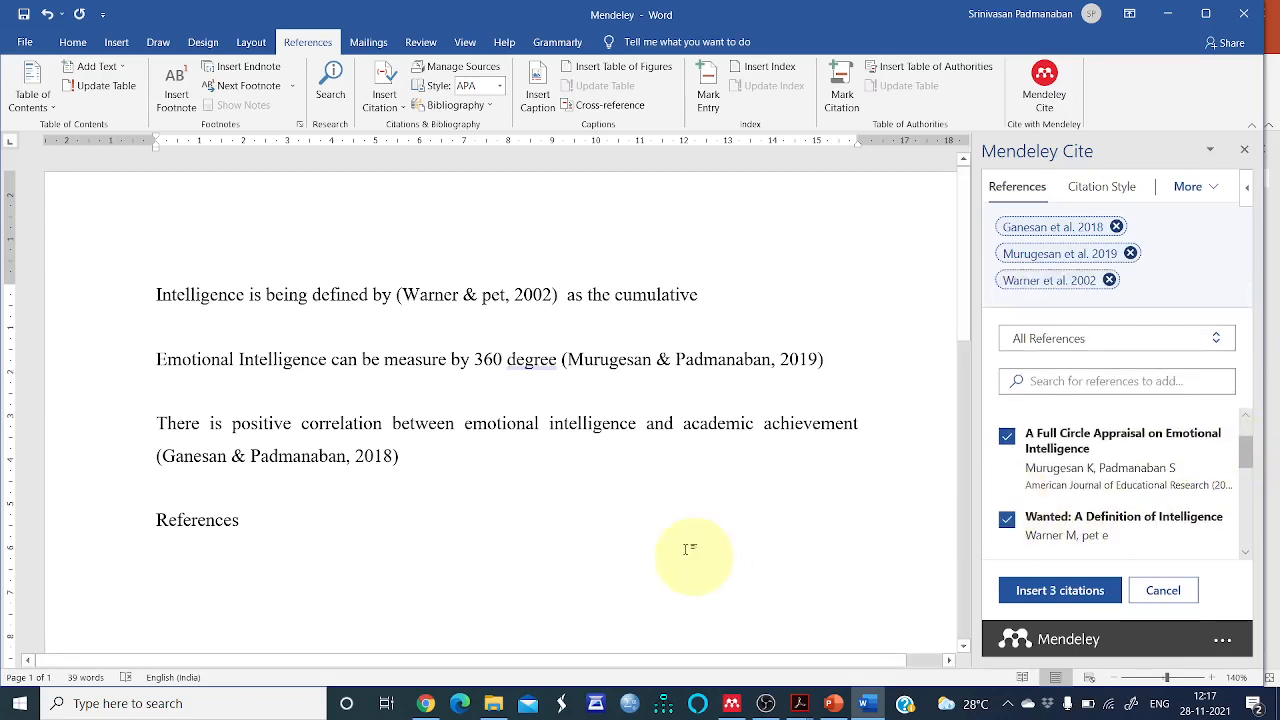
pyautogui.moveTo(1247, 457)
pyautogui.mouseDown()
pyautogui.moveTo(1248, 440)
pyautogui.moveTo(1248, 468)
pyautogui.moveTo(1249, 447)
pyautogui.mouseUp()
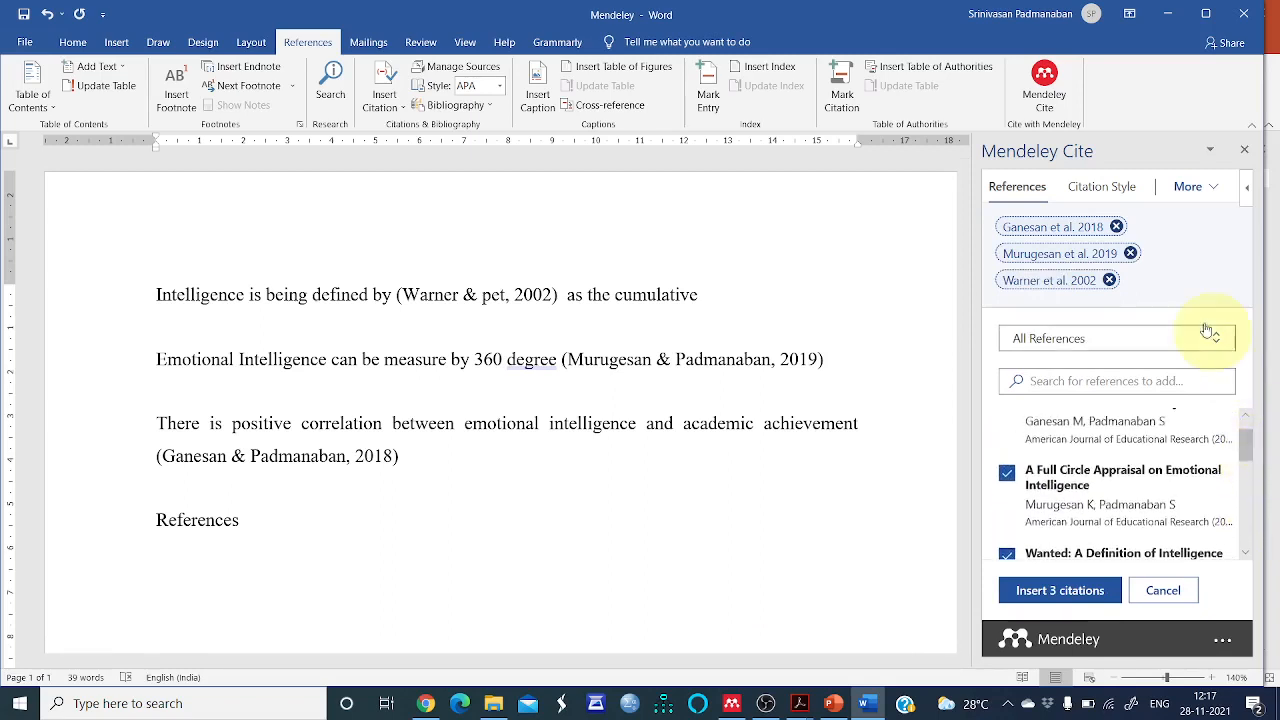
pyautogui.click(1197, 190)
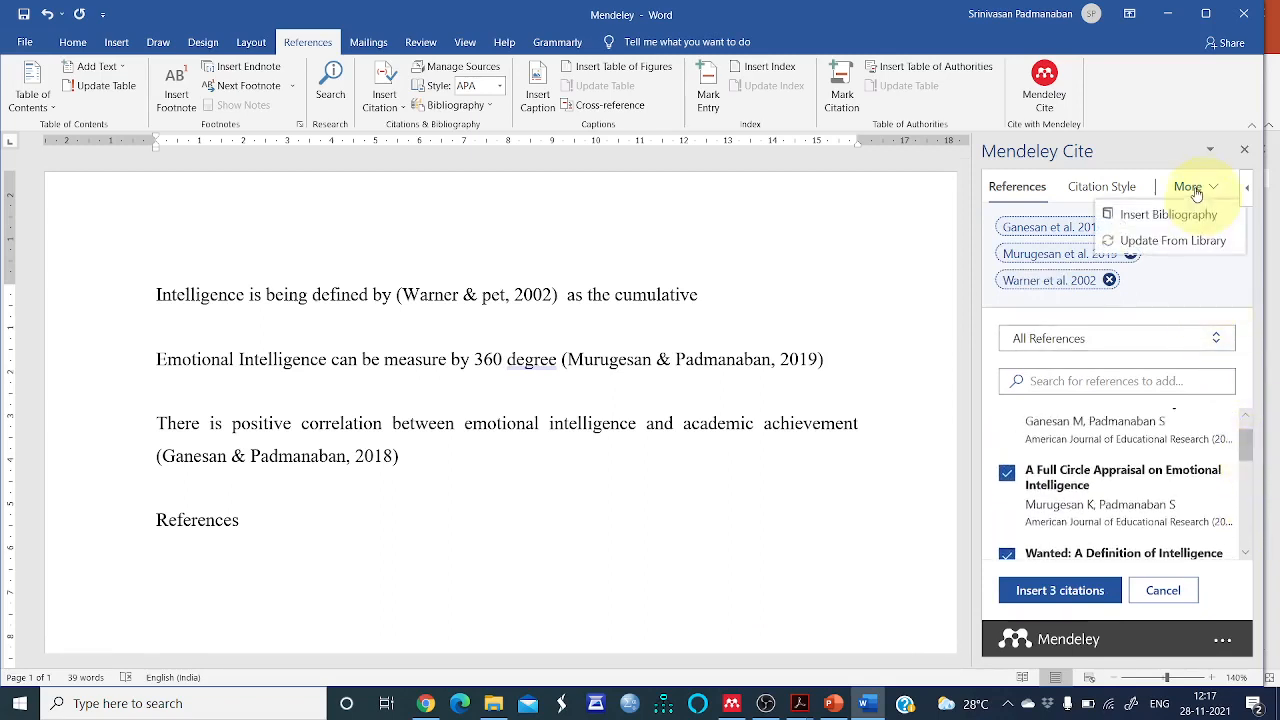
pyautogui.click(1190, 215)
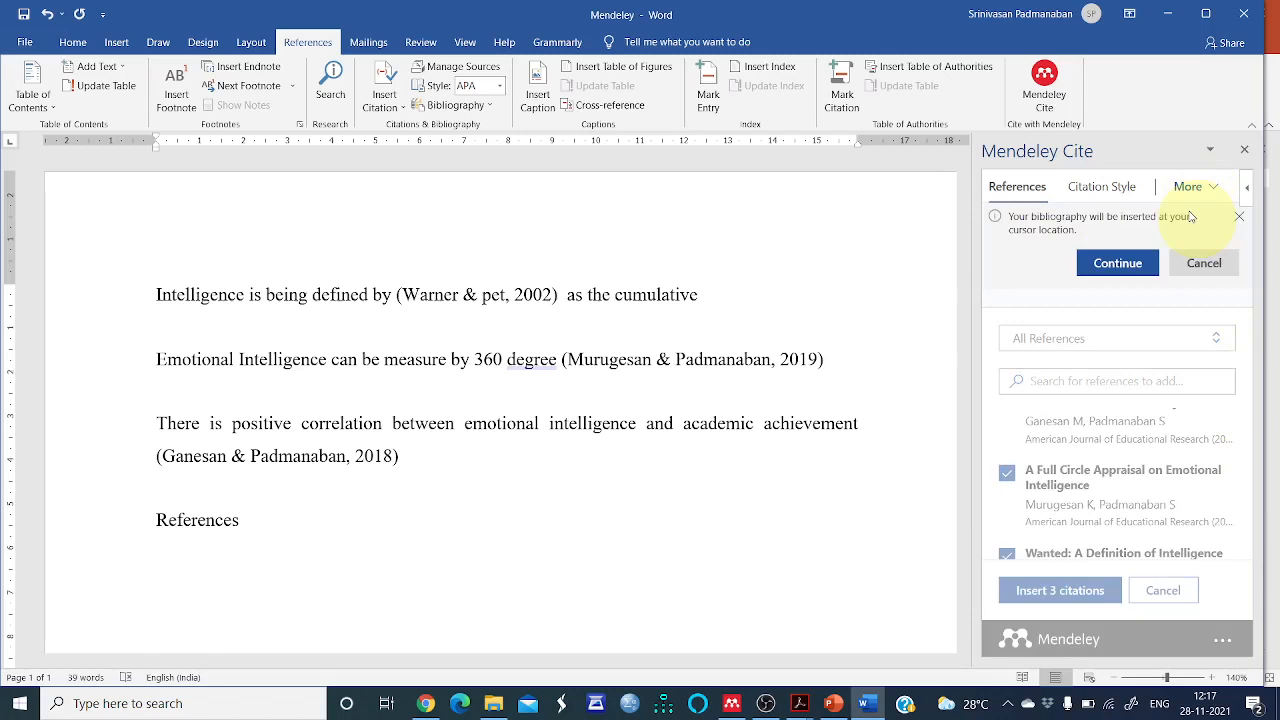
pyautogui.click(1117, 268)
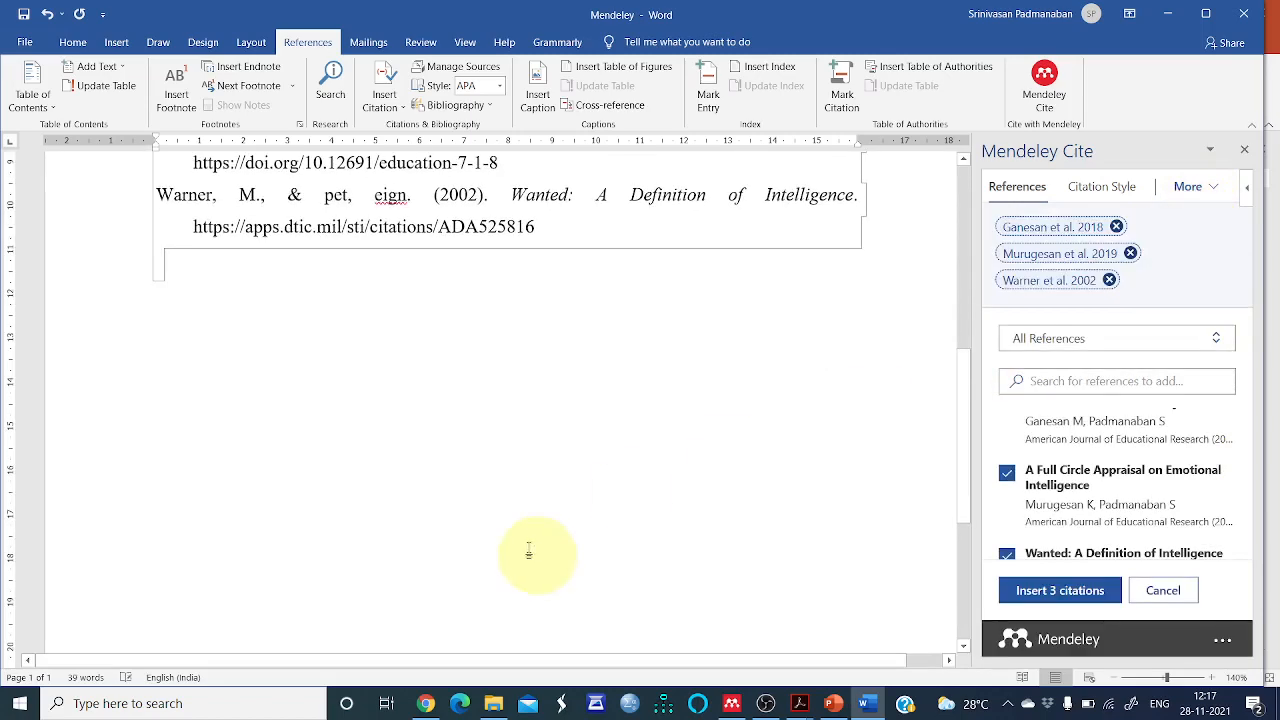
# Review the inserted reference list in the document and the available citation styles in Mendeley Cite
pyautogui.scroll(3, 430, 545)
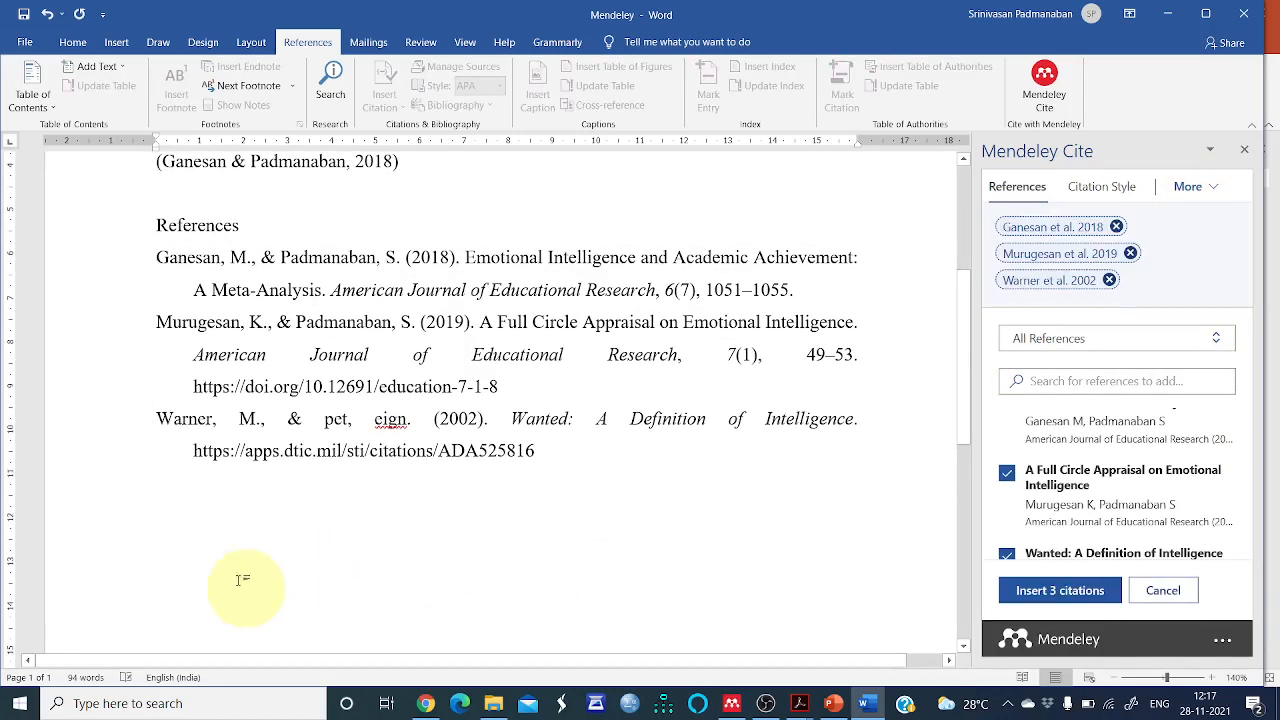
pyautogui.scroll(3, 240, 585)
pyautogui.scroll(-2, 65, 602)
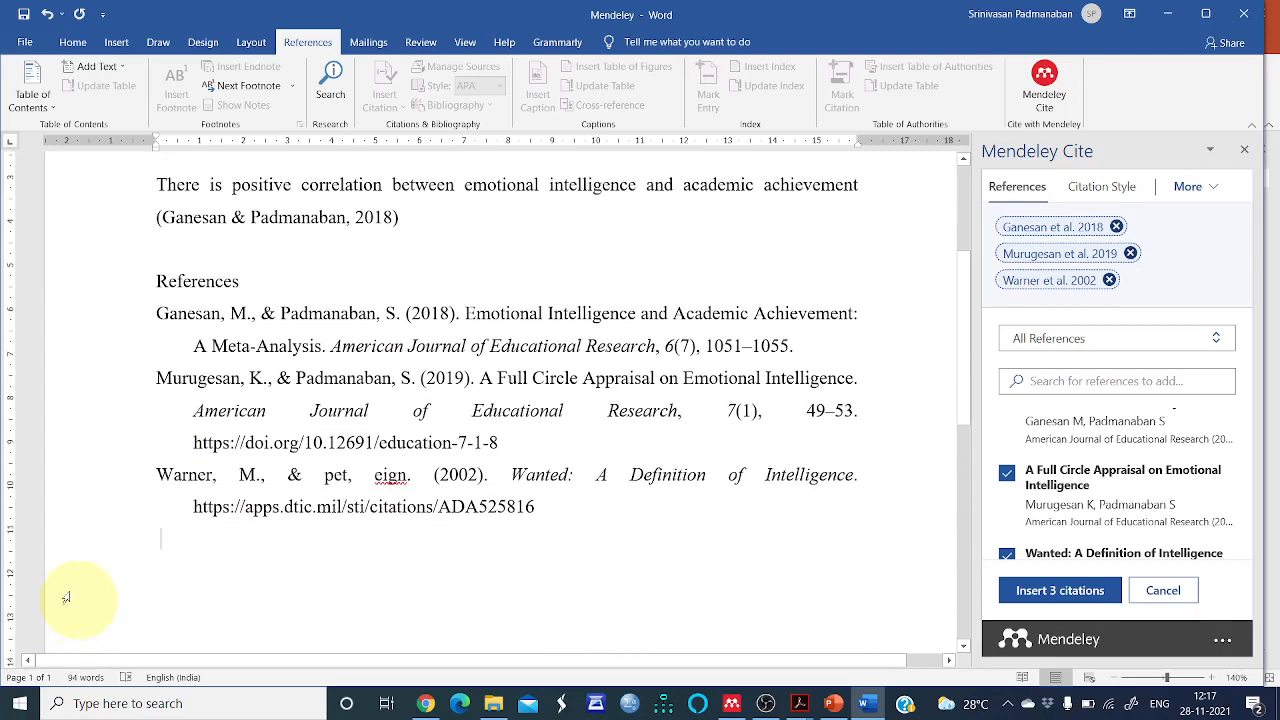
pyautogui.click(1104, 187)
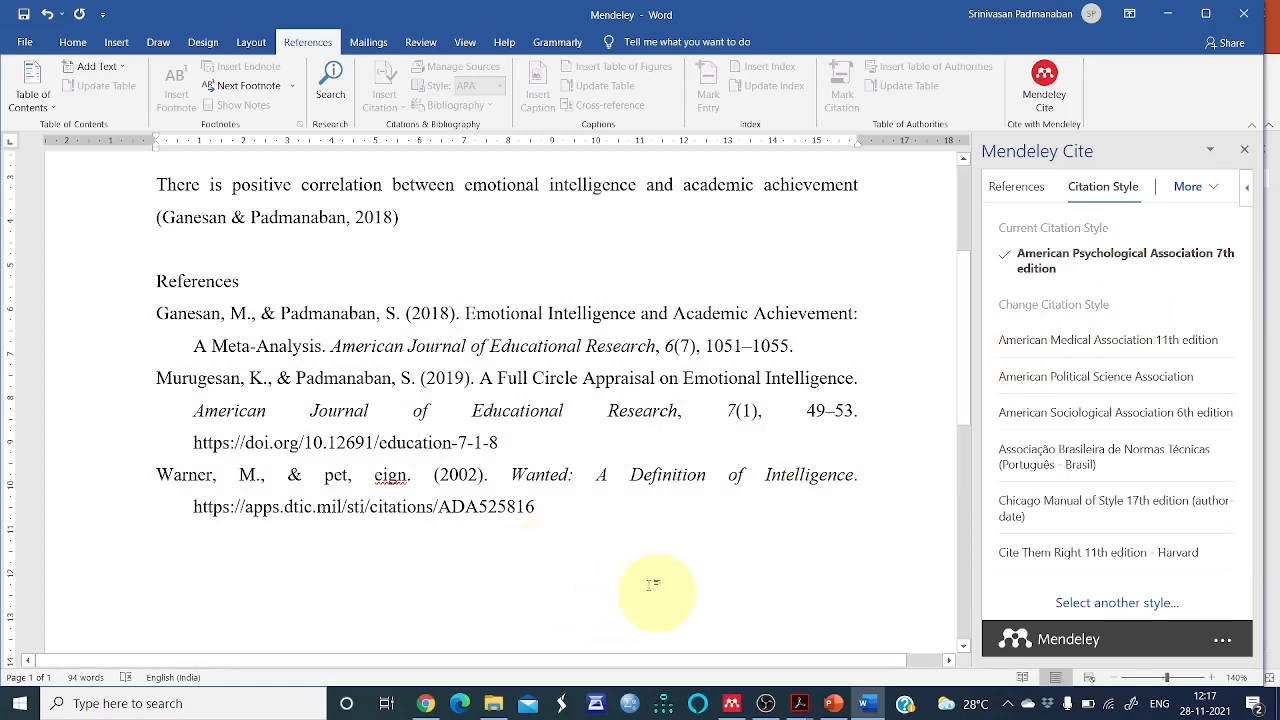
pyautogui.scroll(3, 580, 586)
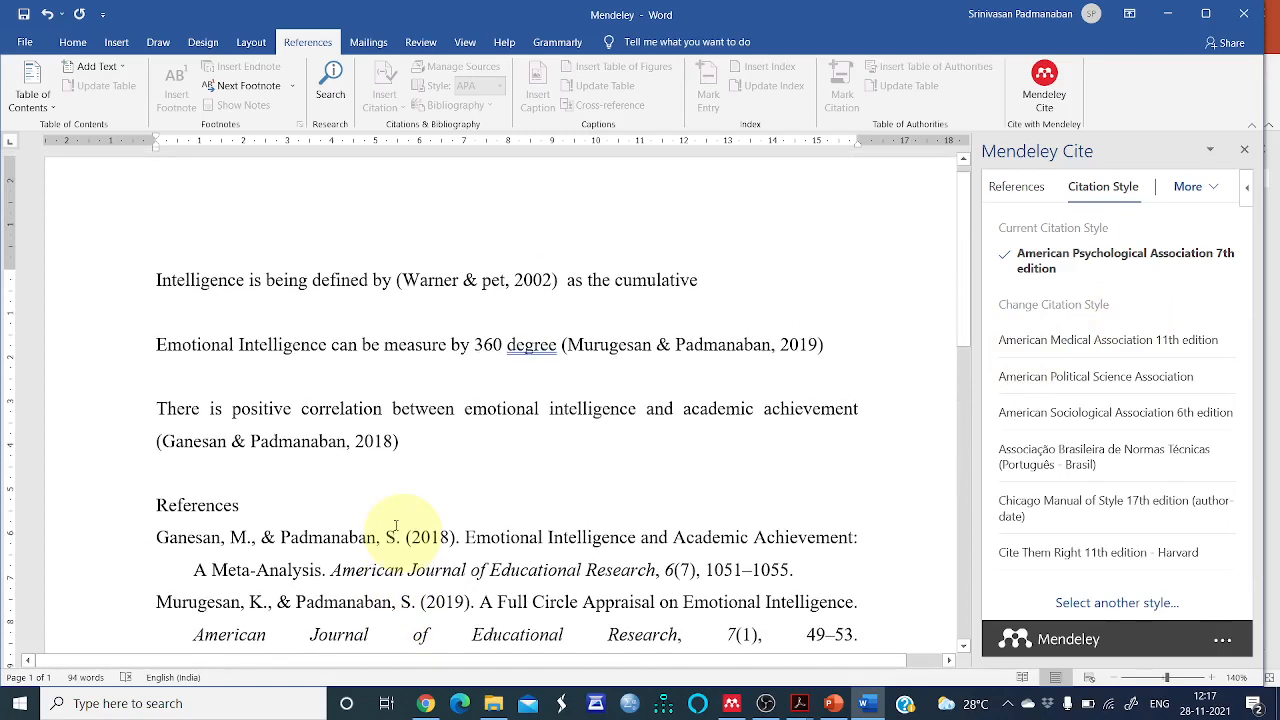
pyautogui.scroll(-4, 396, 526)
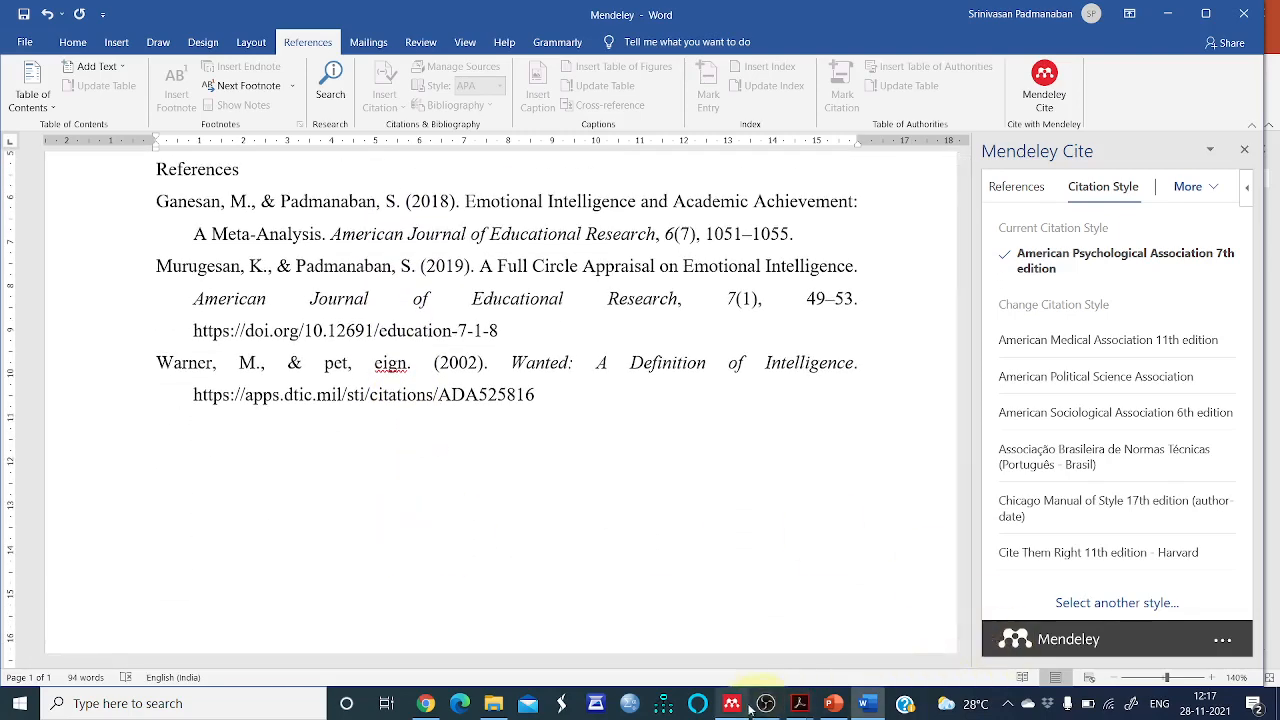
# Switch to the PowerPoint slide listing the Mendeley steps outline
pyautogui.click(832, 704)
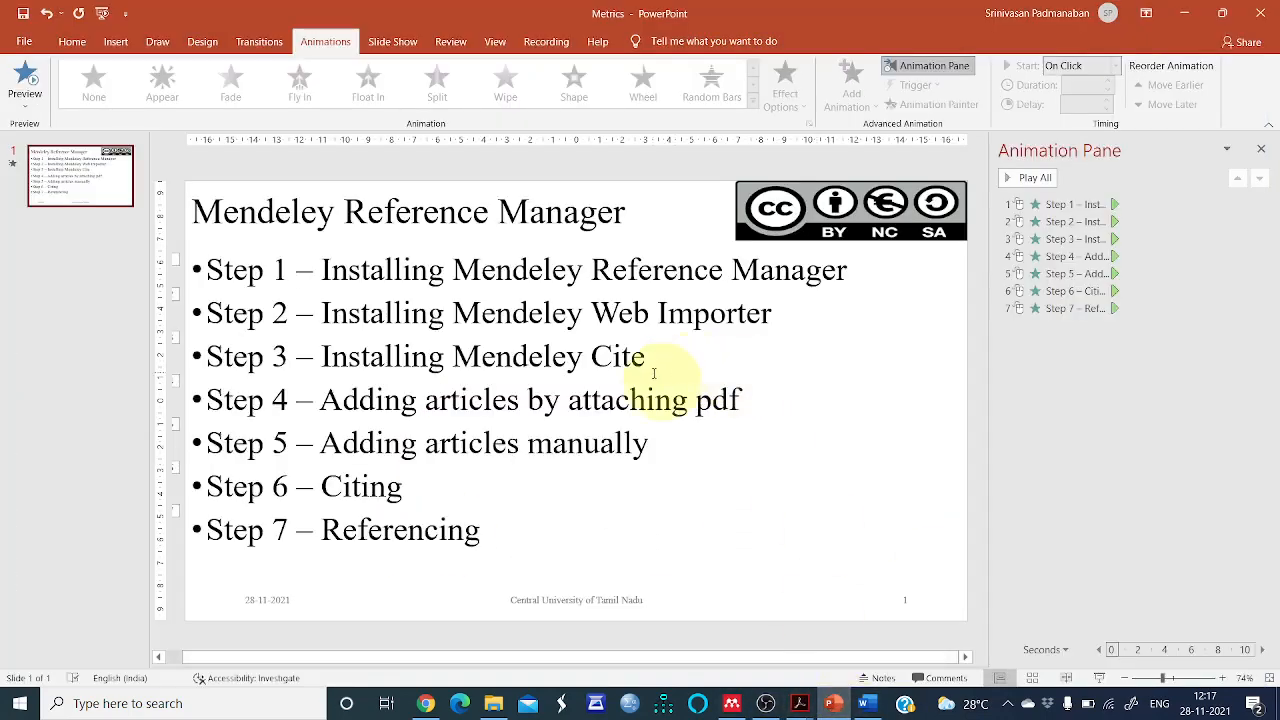